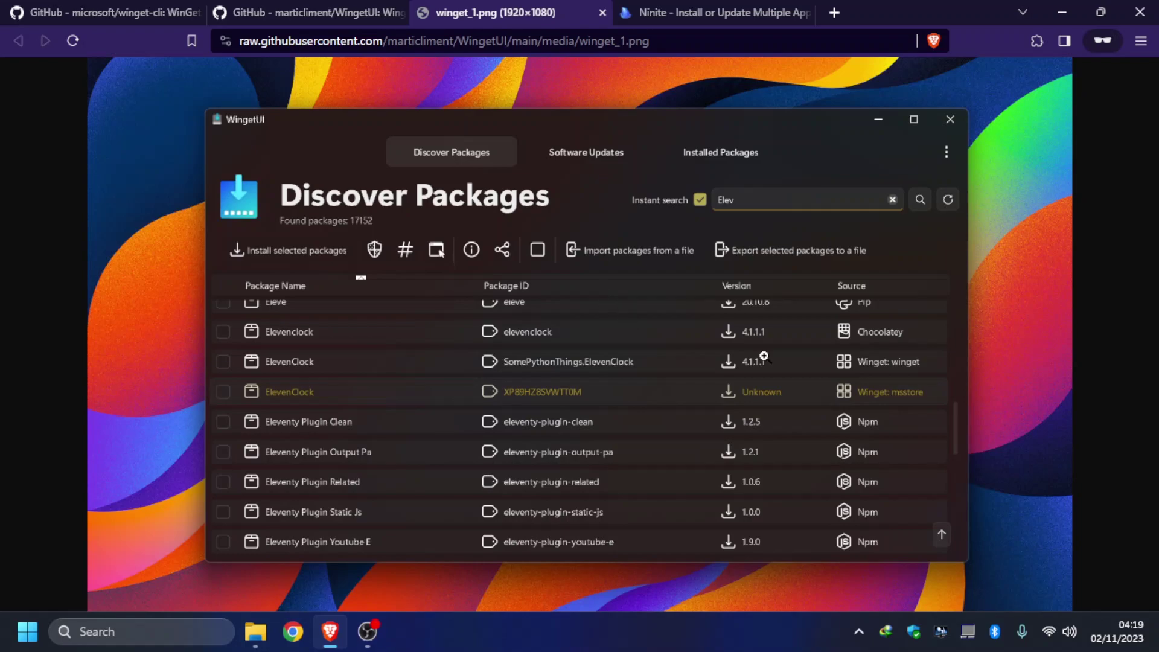
Open the Ninite page and select Chrome, Zoom, AIMP and Paint.NET in the app list
left_click(712, 13)
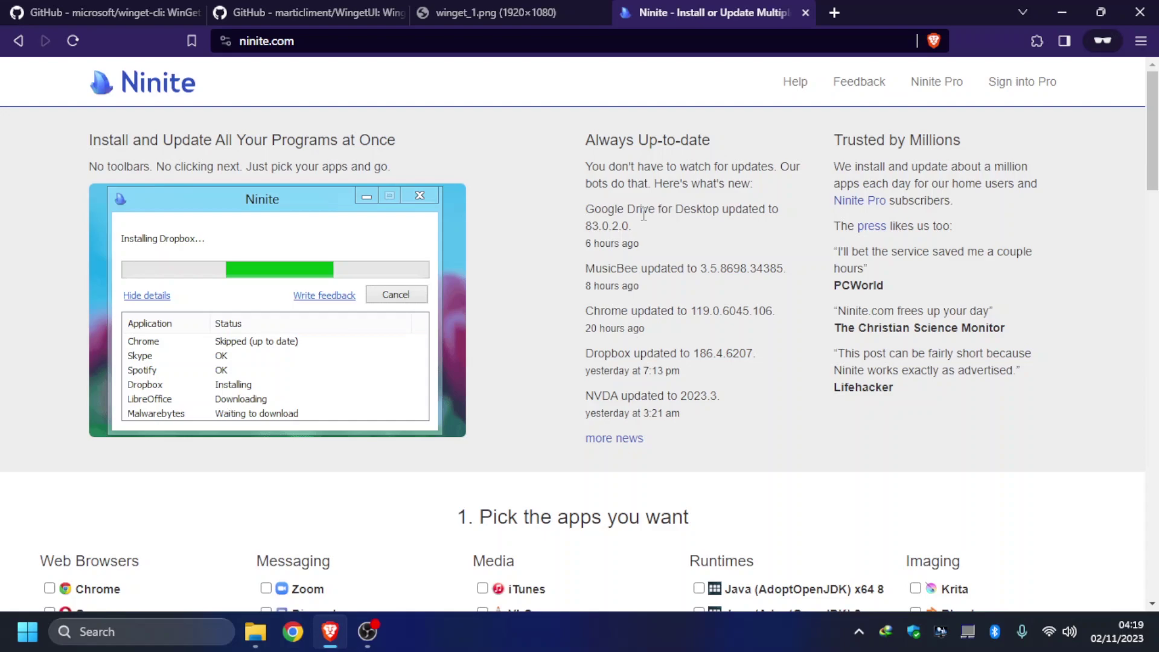
scroll(642, 229, "down", 5)
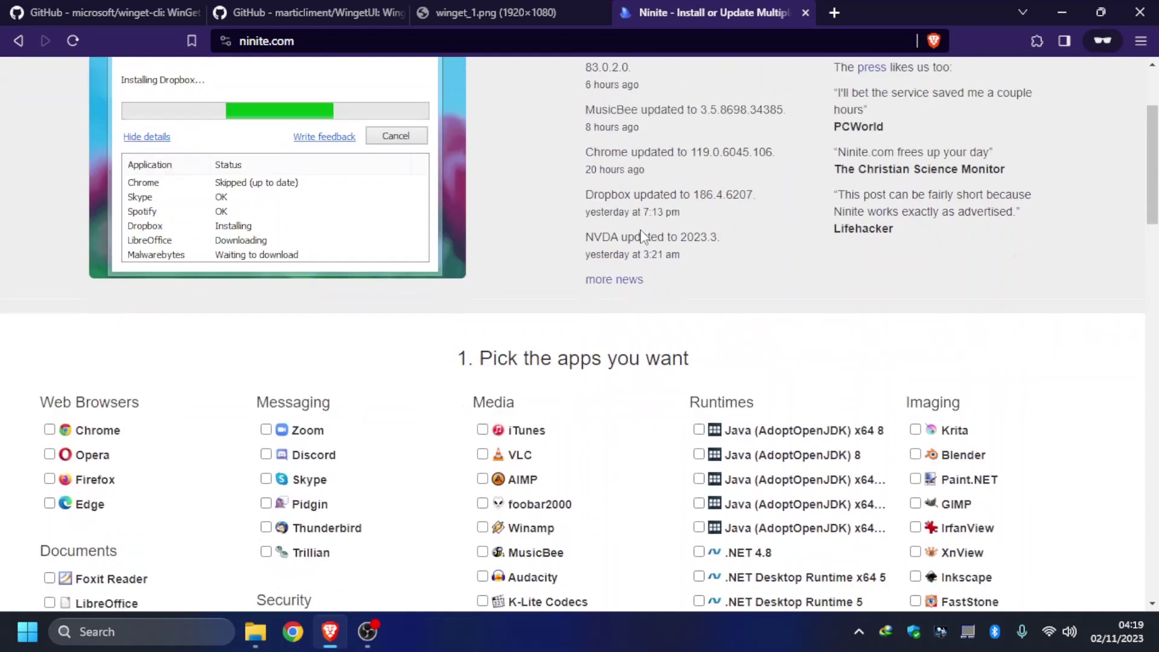
left_click(49, 249)
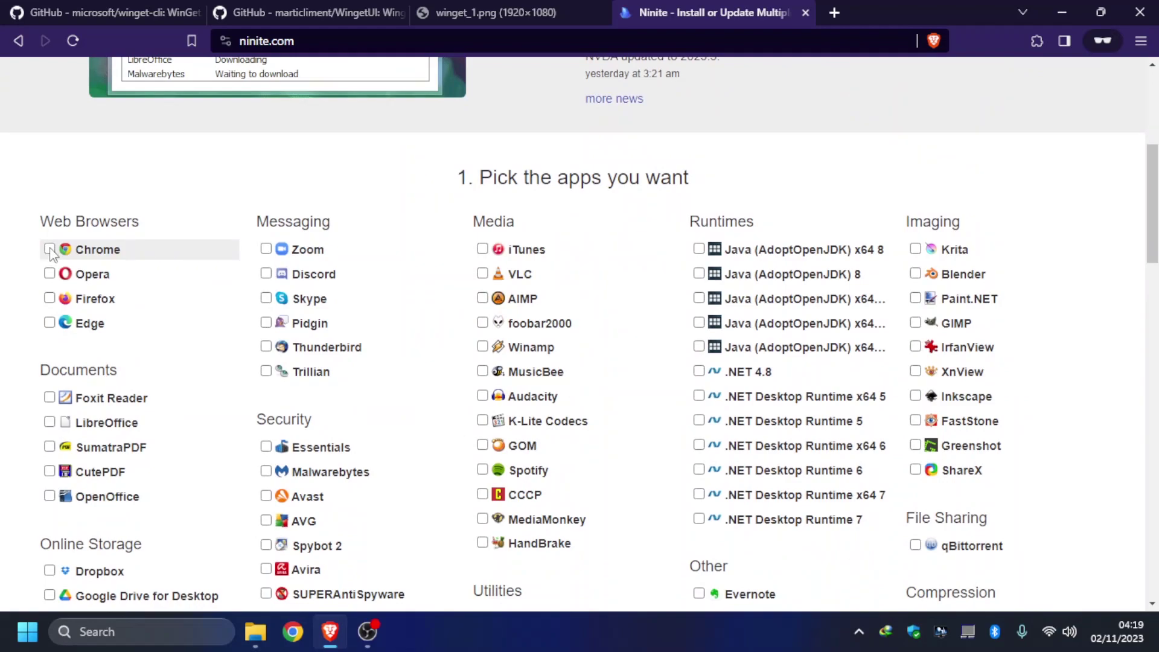
left_click(266, 248)
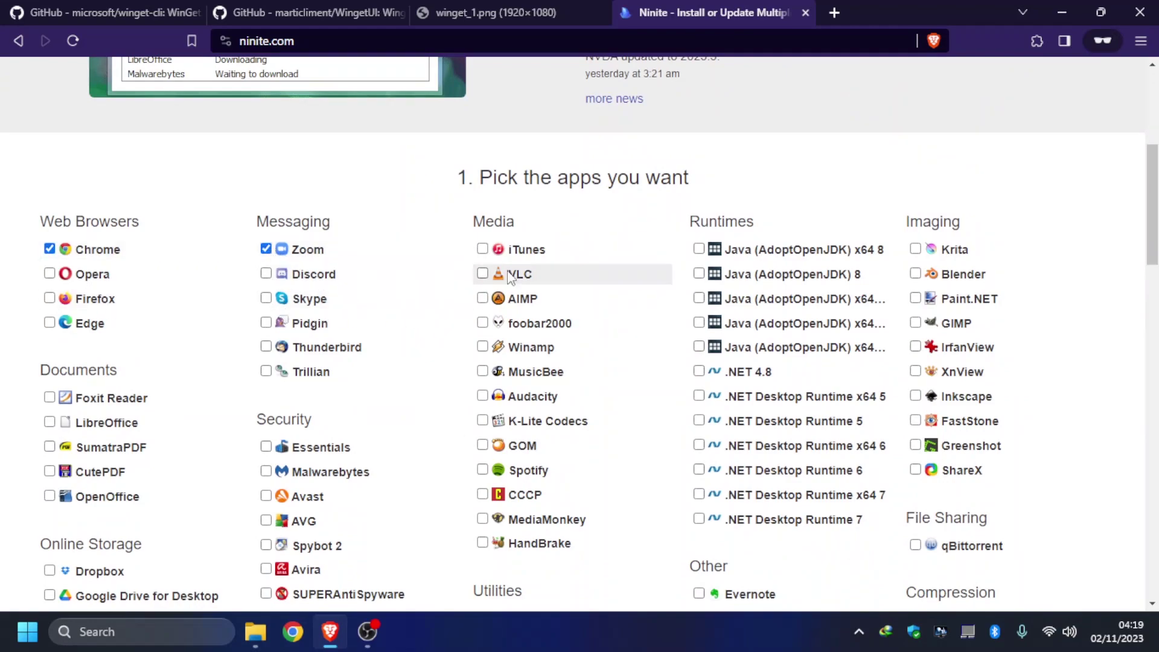
left_click(483, 298)
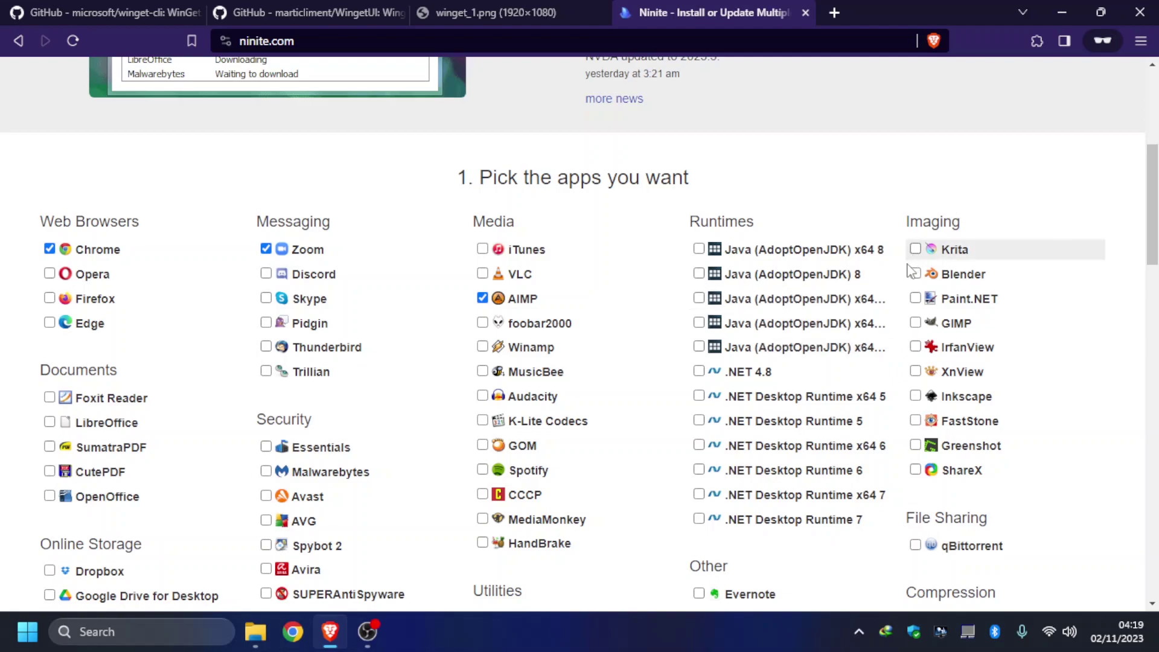
left_click(915, 298)
Select SumatraPDF under Documents and Google Drive for Desktop under Online Storage
scroll(342, 429, "down", 1)
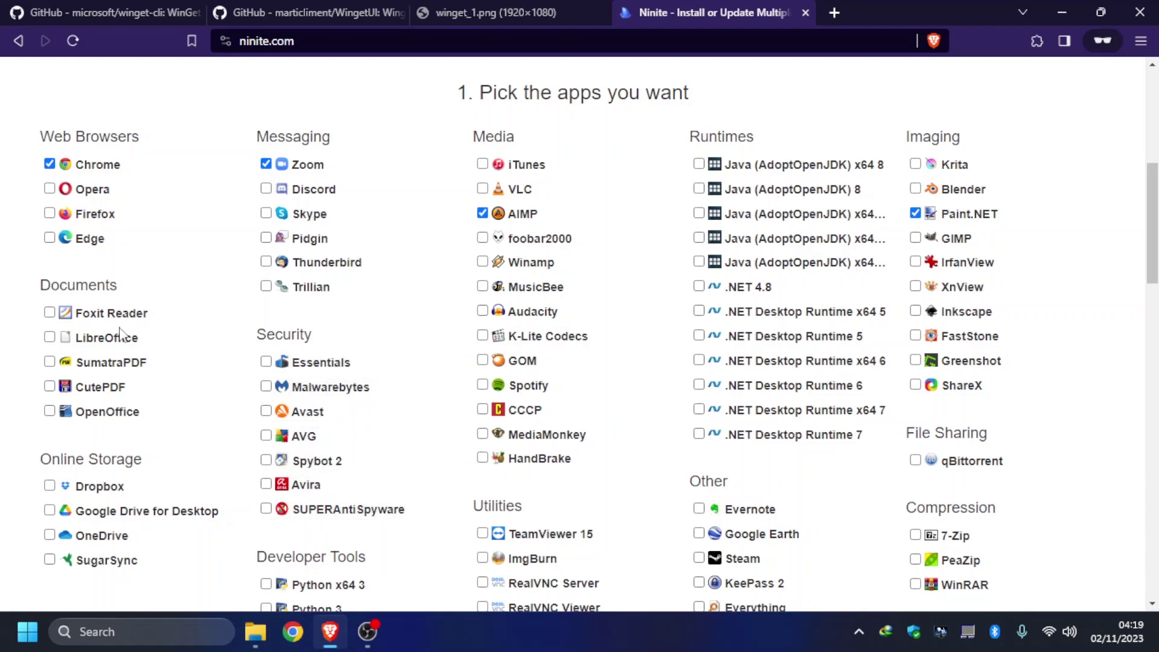
left_click(49, 363)
scroll(254, 407, "down", 1)
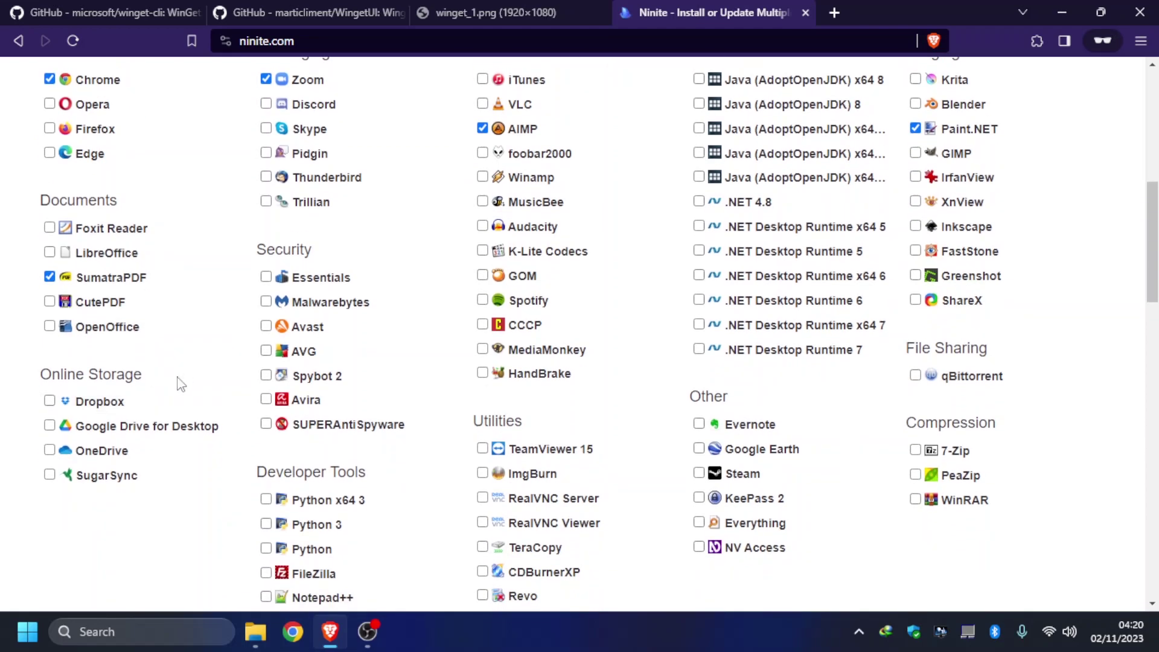
left_click(49, 426)
Select TeamViewer 15 and Revo in the Utilities category
scroll(494, 454, "down", 1)
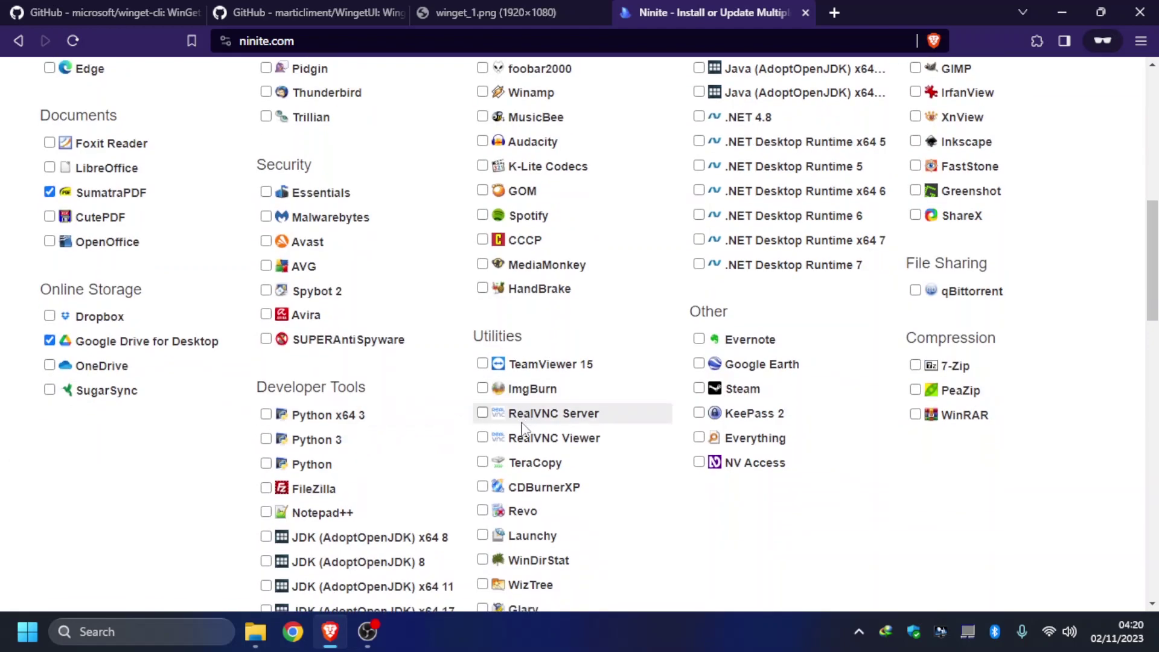
scroll(519, 417, "down", 1)
left_click(490, 288)
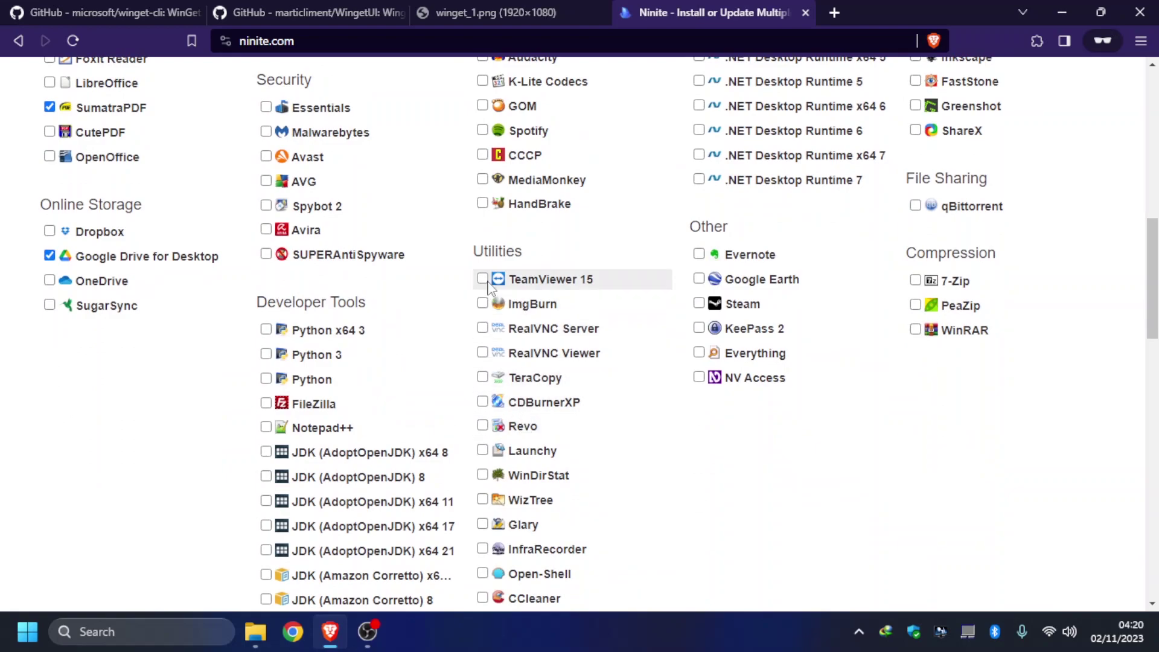
scroll(492, 302, "down", 3)
scroll(850, 315, "up", 2)
left_click(482, 341)
scroll(669, 261, "up", 1)
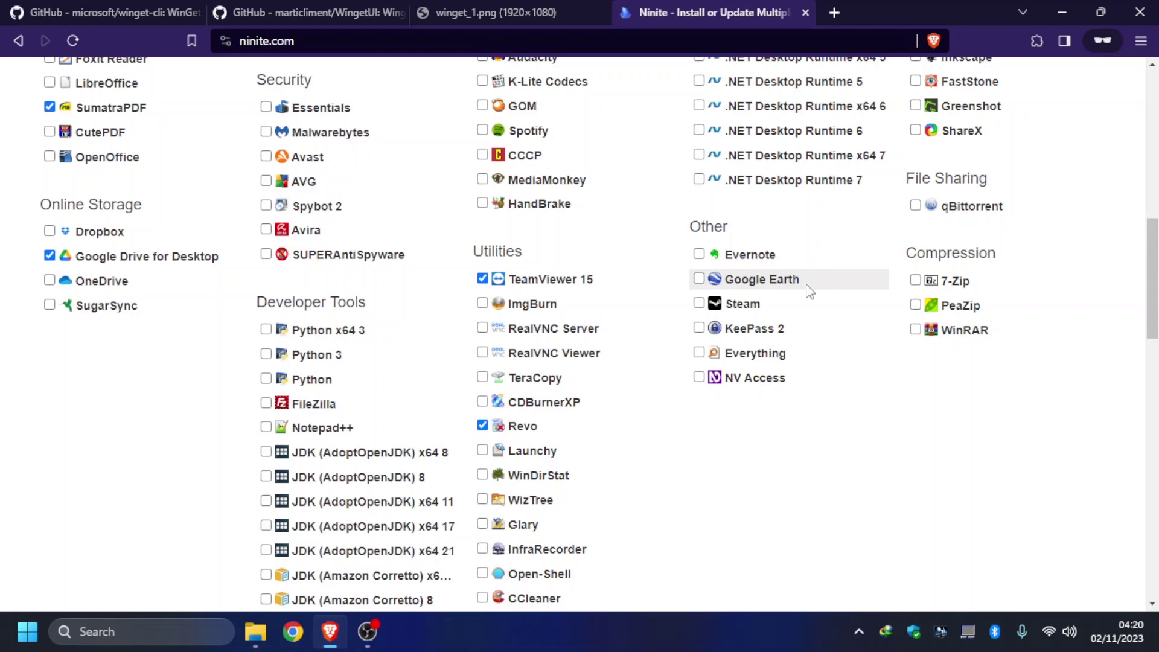
Select Steam under Other and choose WinRAR instead of 7-Zip under Compression
left_click(700, 303)
left_click(916, 281)
scroll(798, 307, "up", 2)
scroll(800, 308, "up", 1)
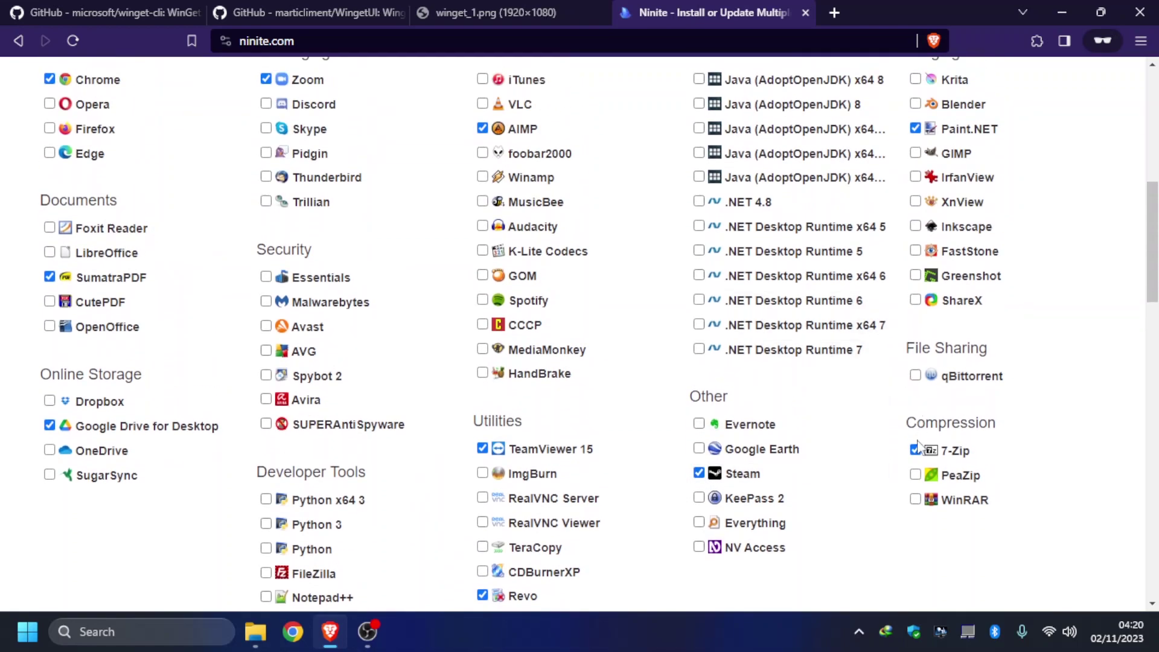
left_click(915, 499)
Look through the rest of the Ninite page, including its feature list, and review the selected apps
scroll(845, 459, "down", 8)
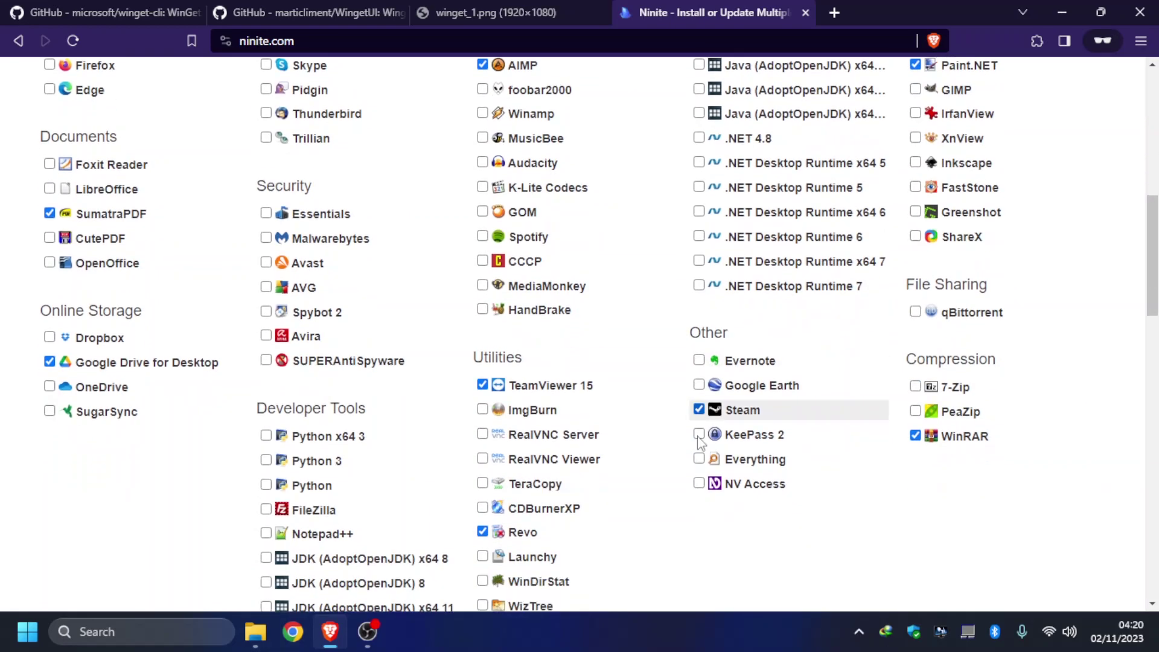
scroll(809, 415, "down", 7)
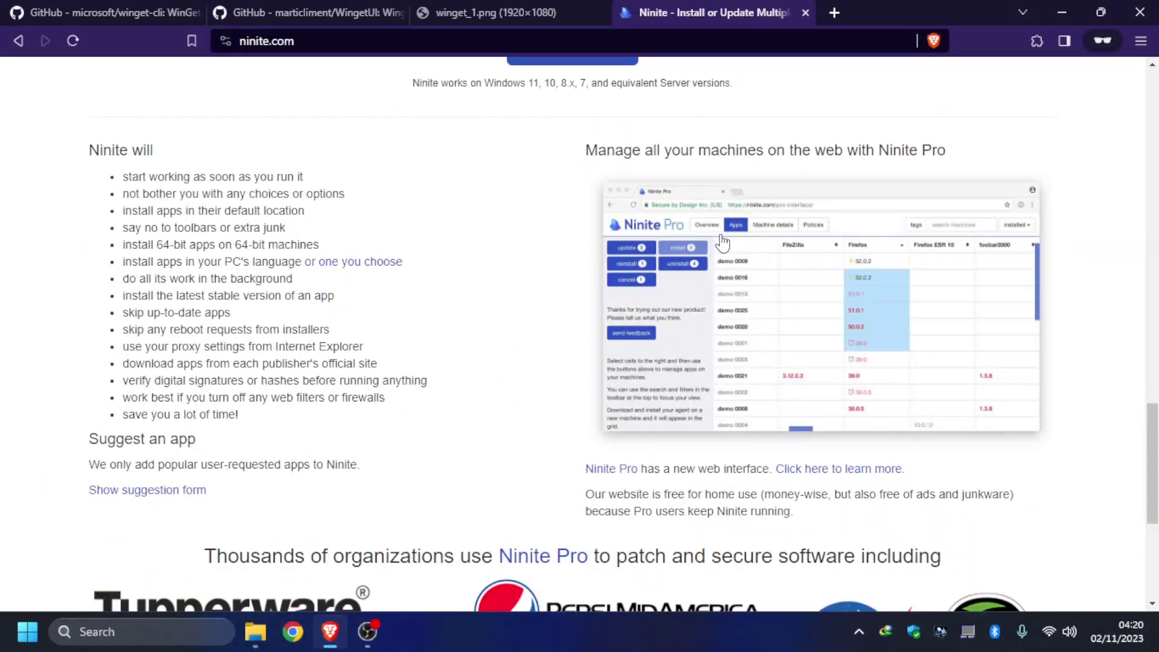
scroll(514, 417, "down", 4)
scroll(469, 399, "down", 2)
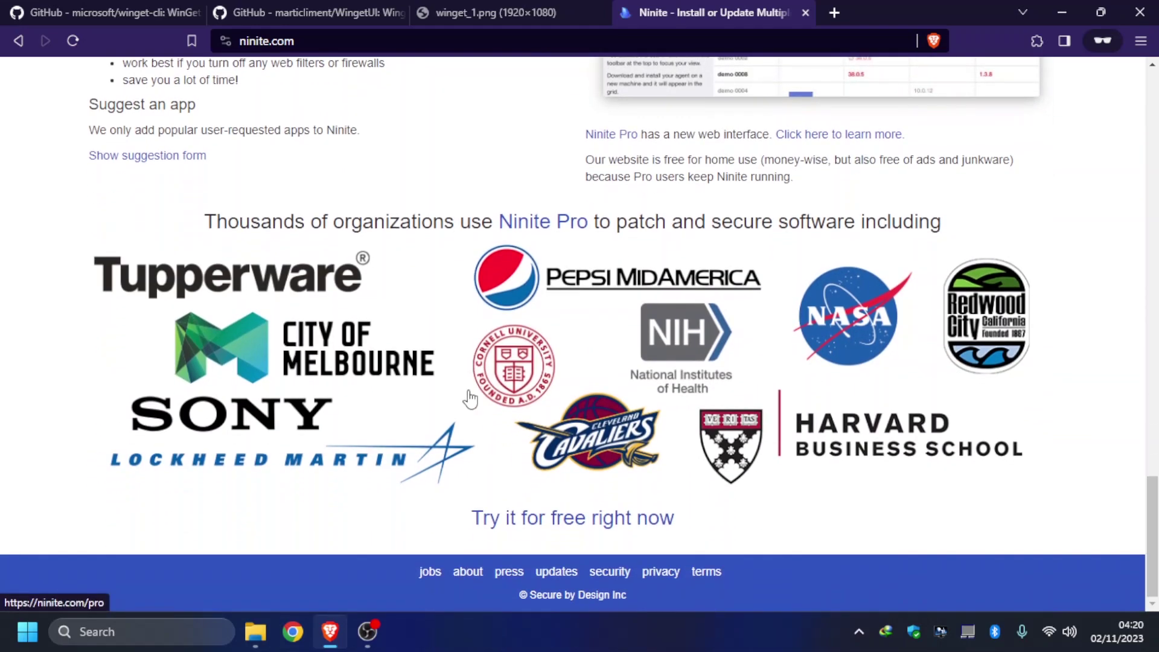
scroll(470, 399, "up", 8)
scroll(471, 397, "up", 11)
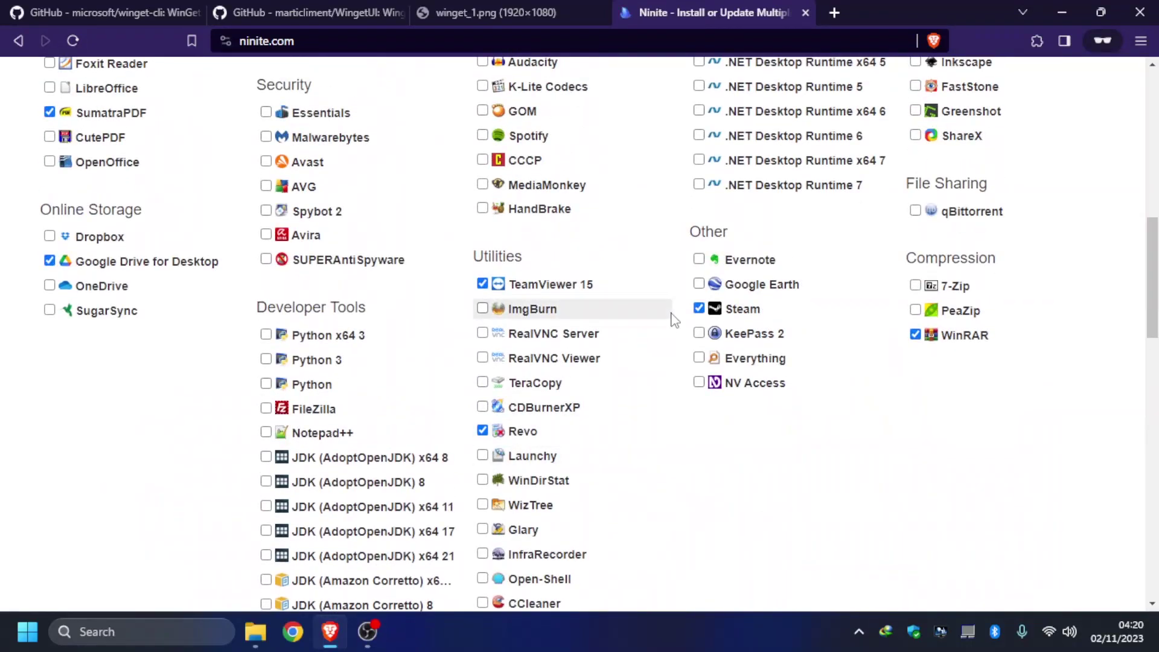
scroll(674, 320, "up", 6)
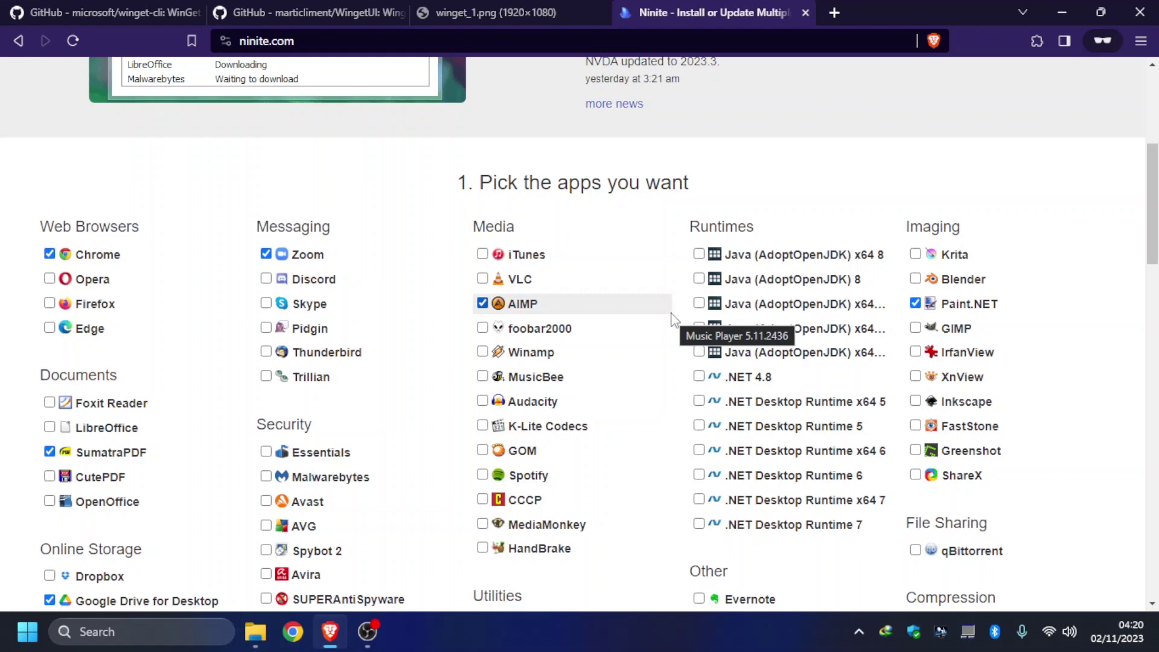
Review the WingetUI repository's readme screenshots of package discovery, package details and software updates
left_click(326, 7)
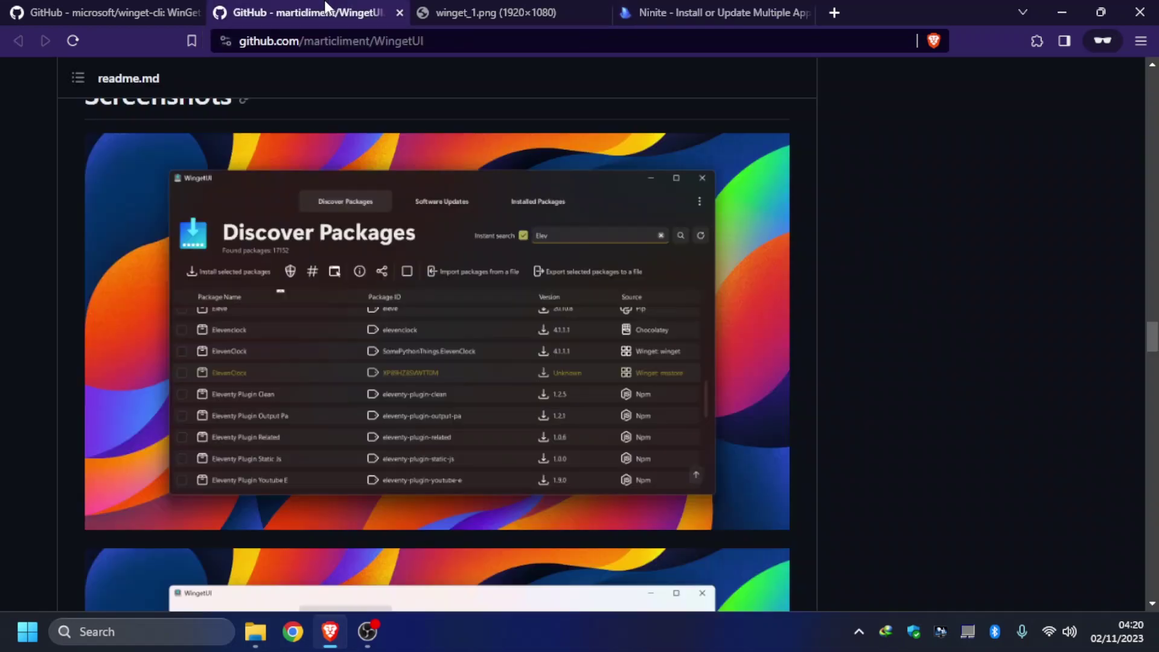
scroll(589, 299, "up", 1)
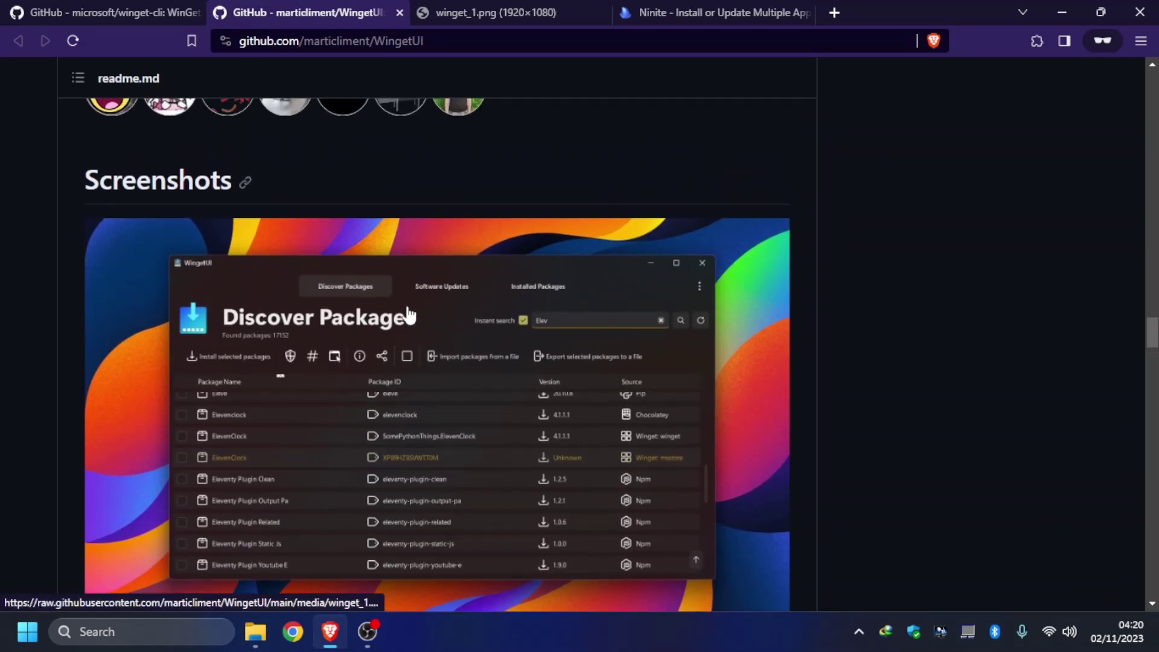
scroll(562, 344, "down", 2)
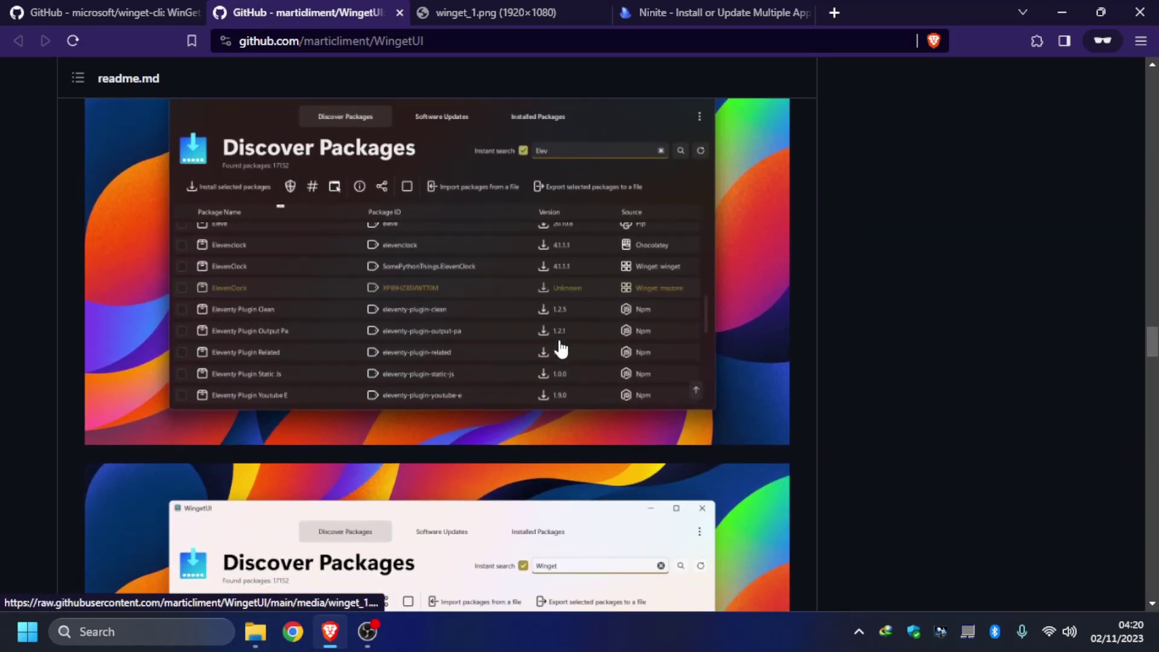
scroll(561, 349, "down", 3)
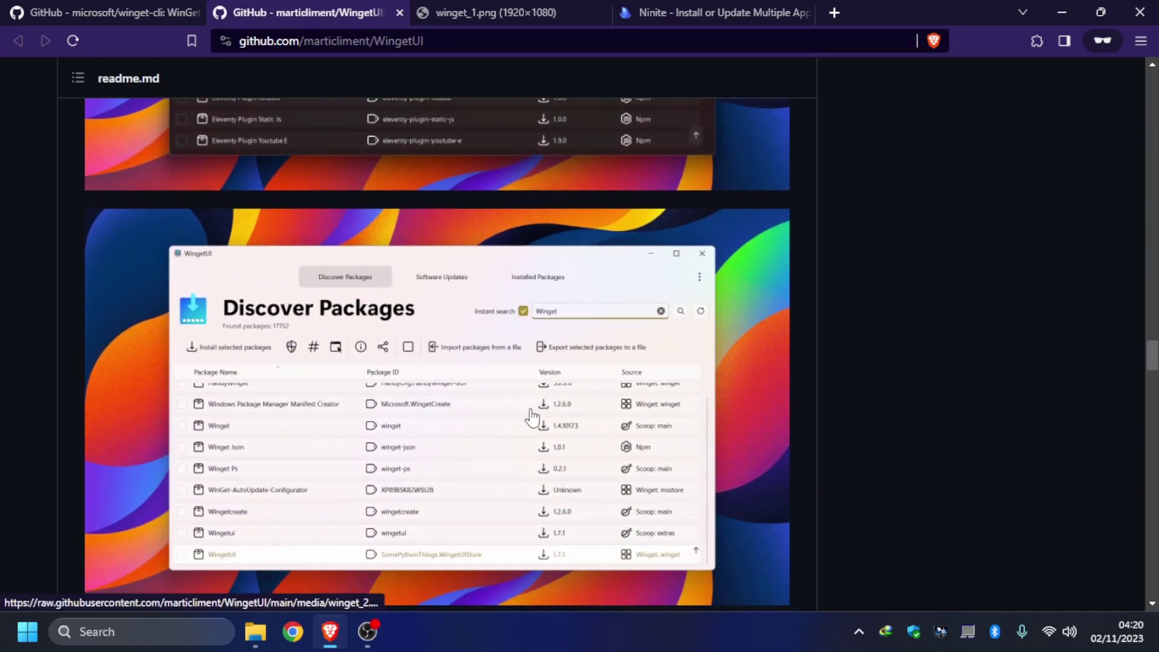
scroll(531, 416, "down", 5)
scroll(531, 417, "down", 5)
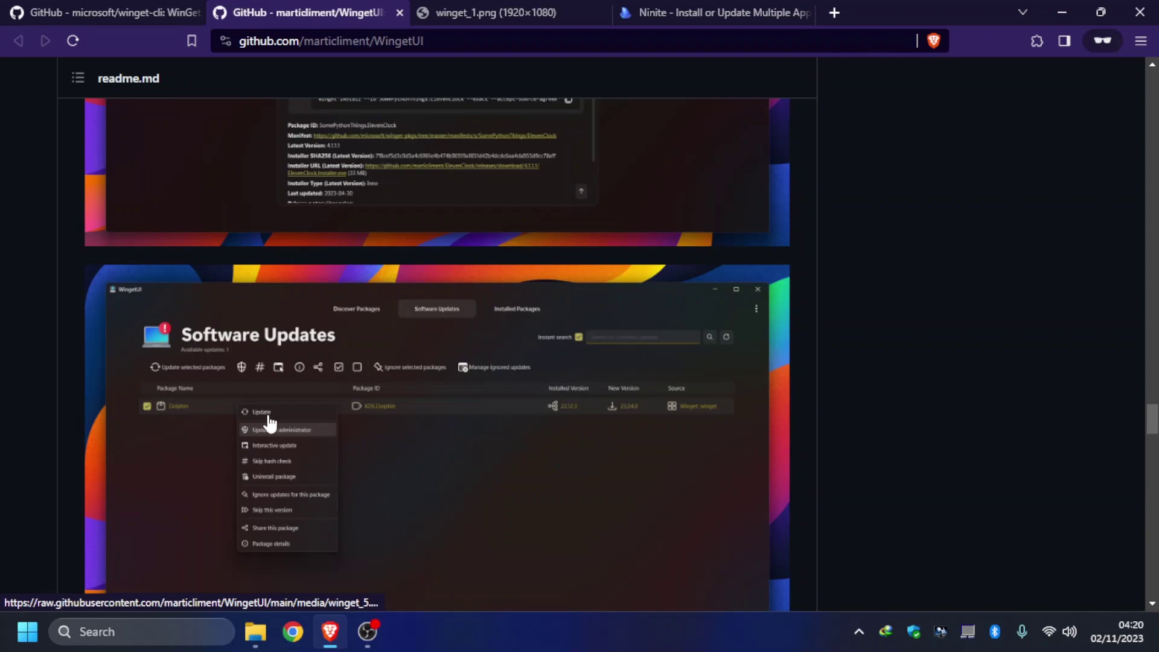
scroll(695, 323, "up", 8)
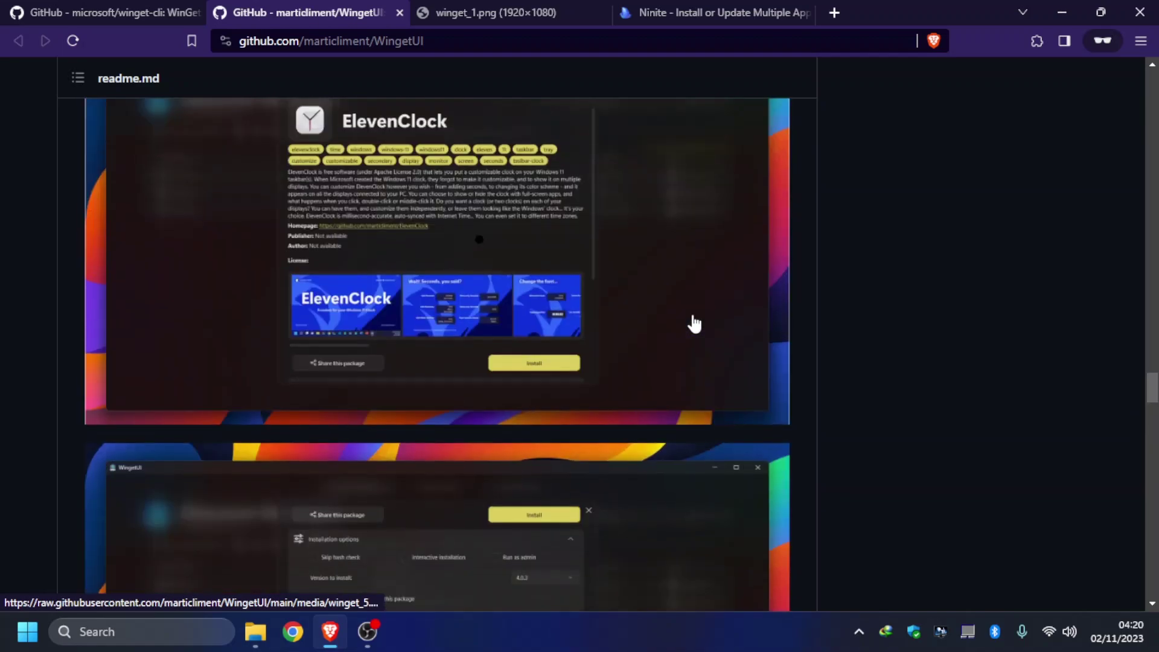
scroll(692, 325, "up", 10)
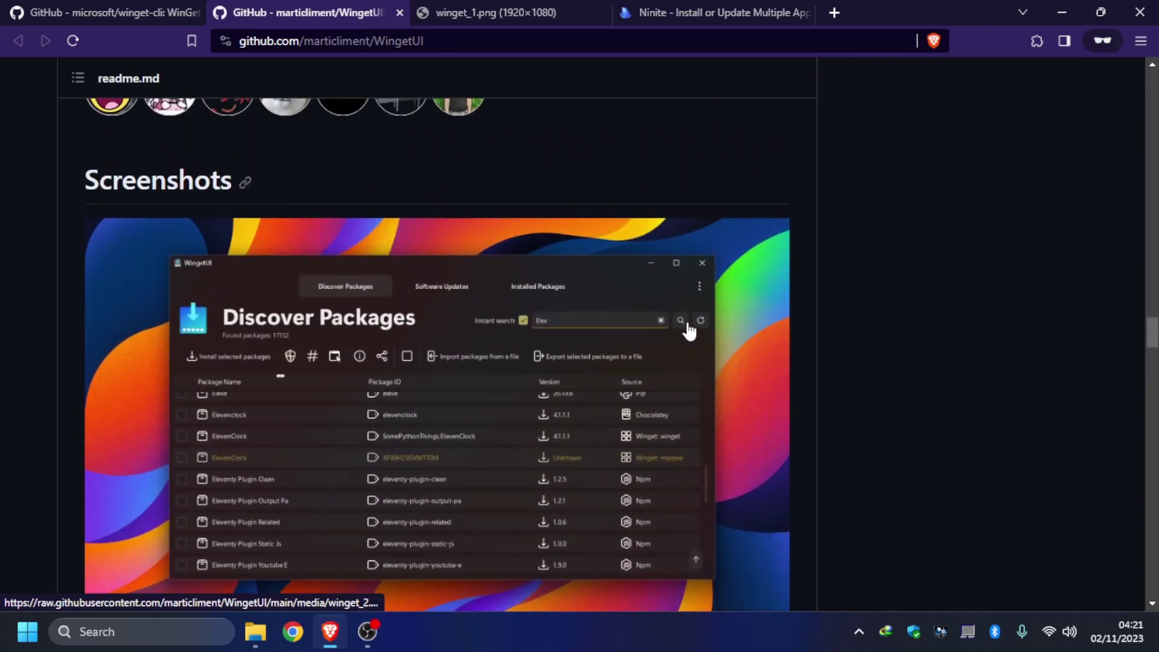
scroll(690, 331, "down", 1)
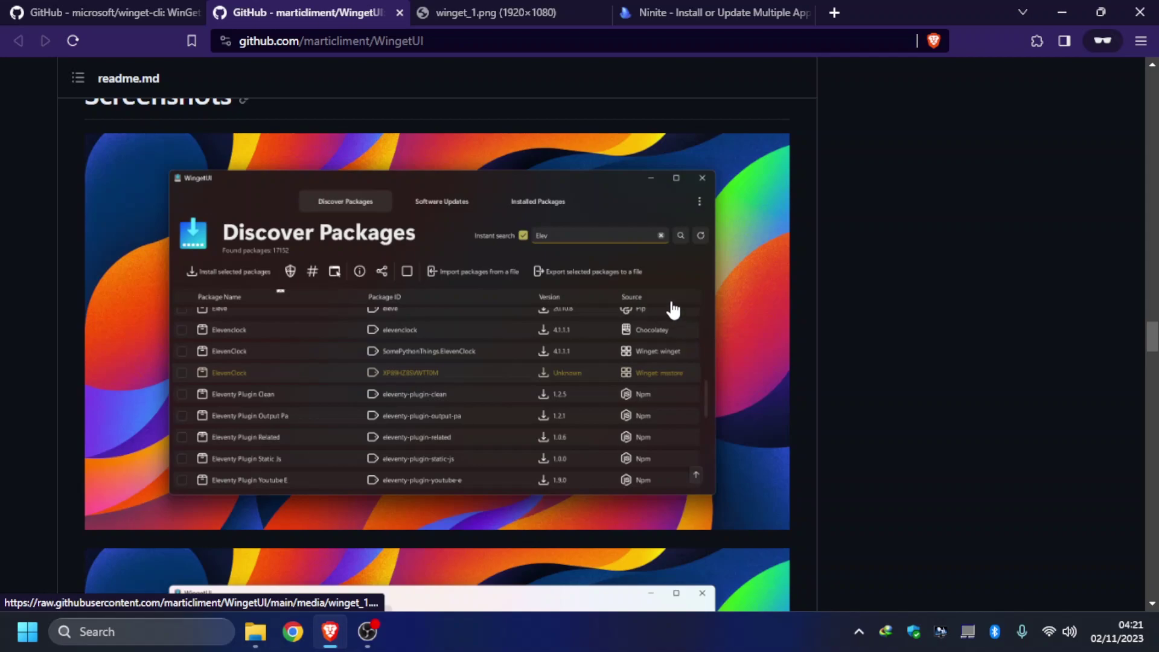
Switch to the microsoft/winget-cli repository page and open Windows Terminal with administrator rights
left_click(144, 9)
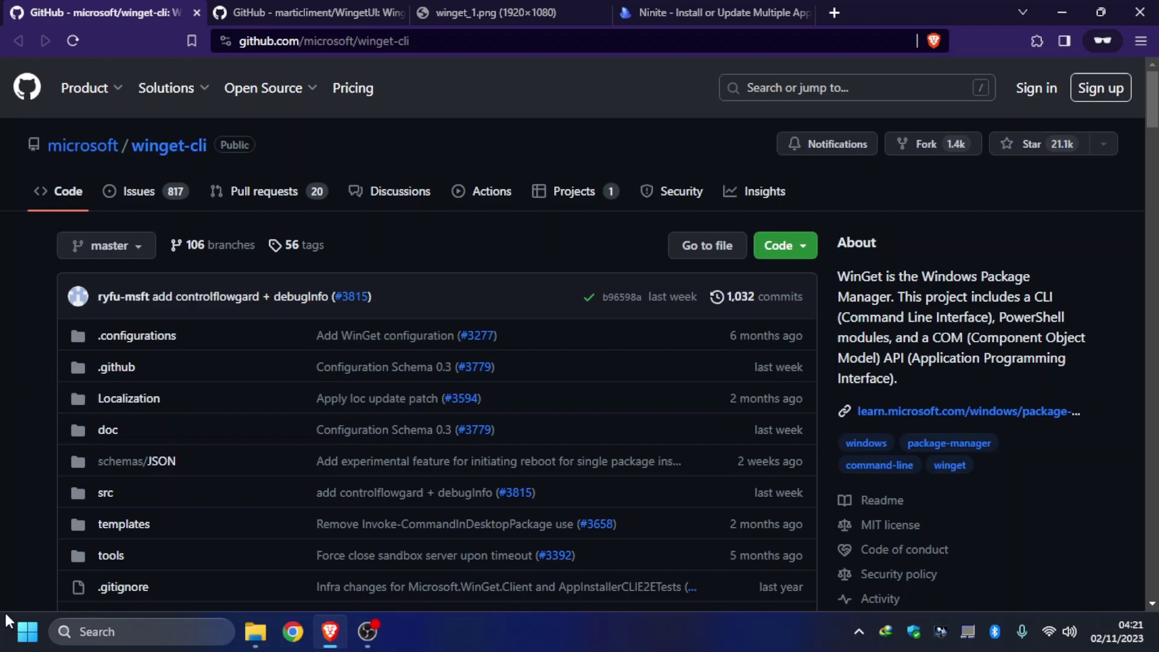
right_click(27, 631)
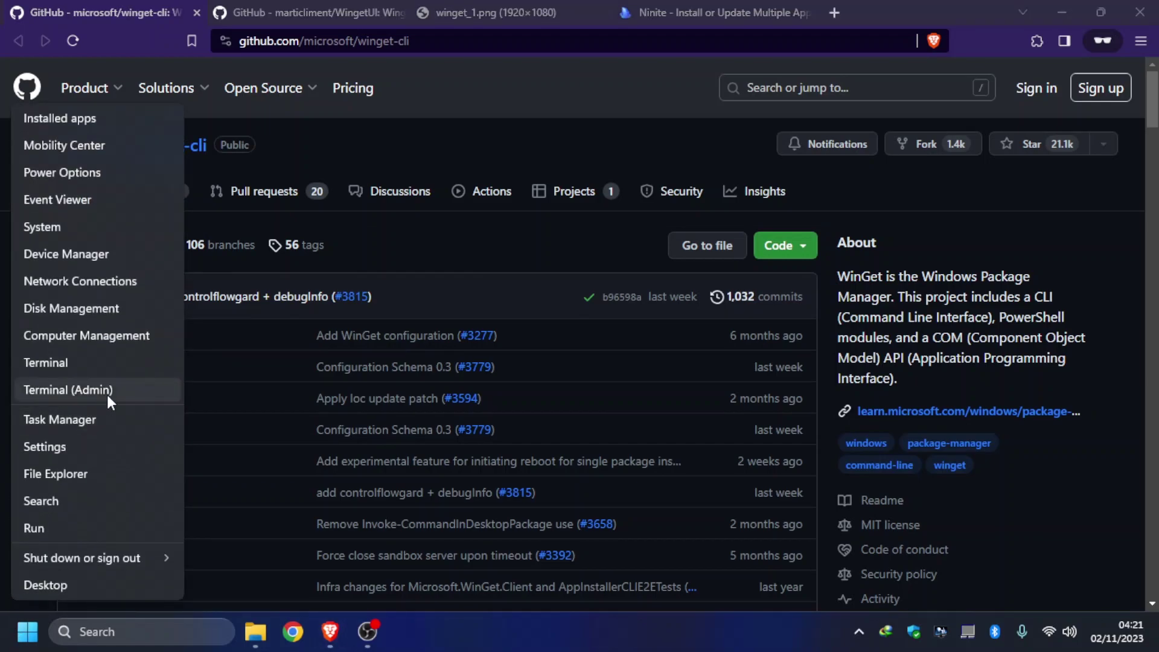
left_click(107, 394)
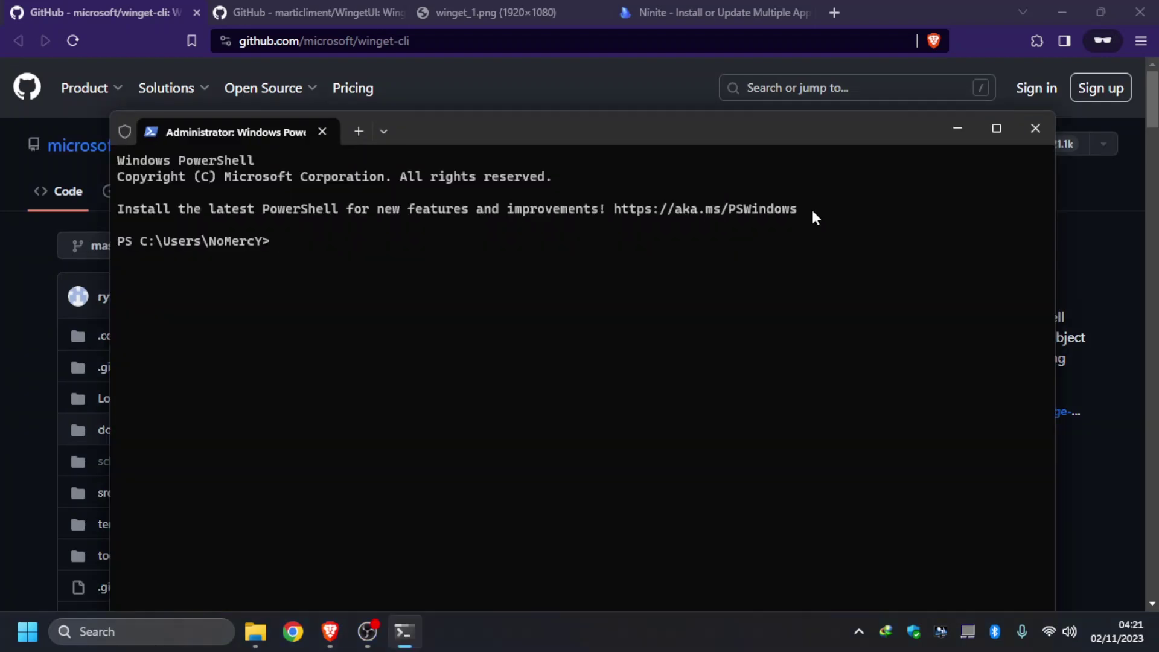
Search the winget packages with "winget search cpu" and look through the listed packages
type("winget search")
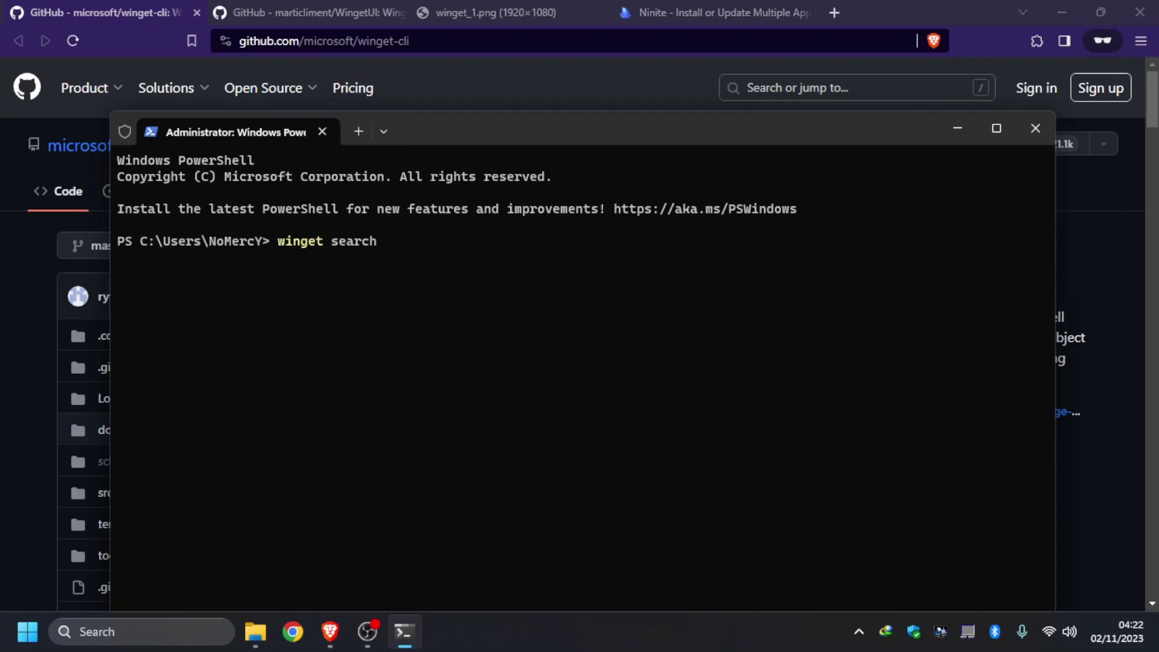
type(" cpu")
key("Return")
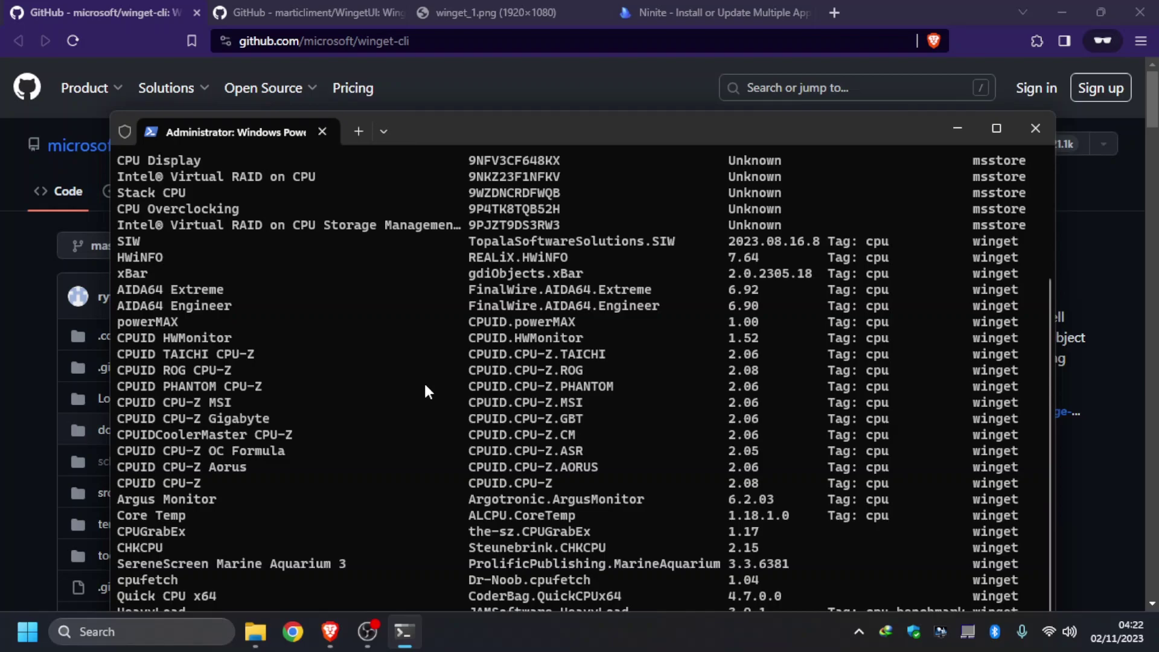
scroll(424, 393, "up", 3)
scroll(319, 454, "down", 3)
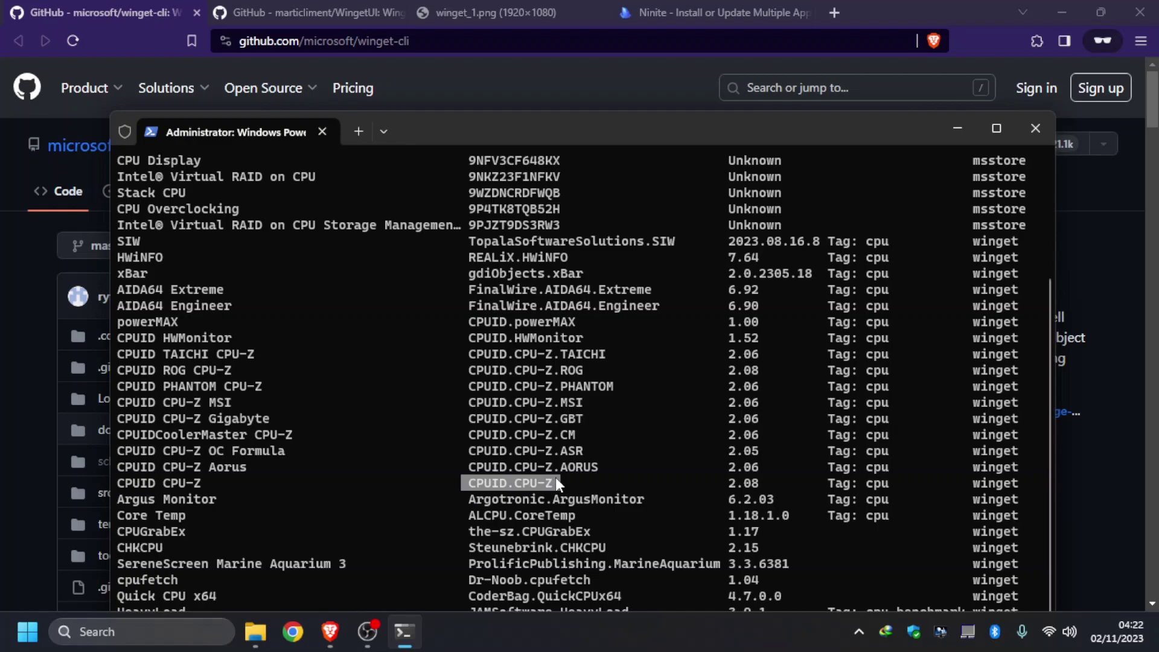
Compose the command "winget install CPUID.CPU-Z" using the package ID copied from the list, without running it, and close the terminal
double_click(537, 483)
key("ctrl+c")
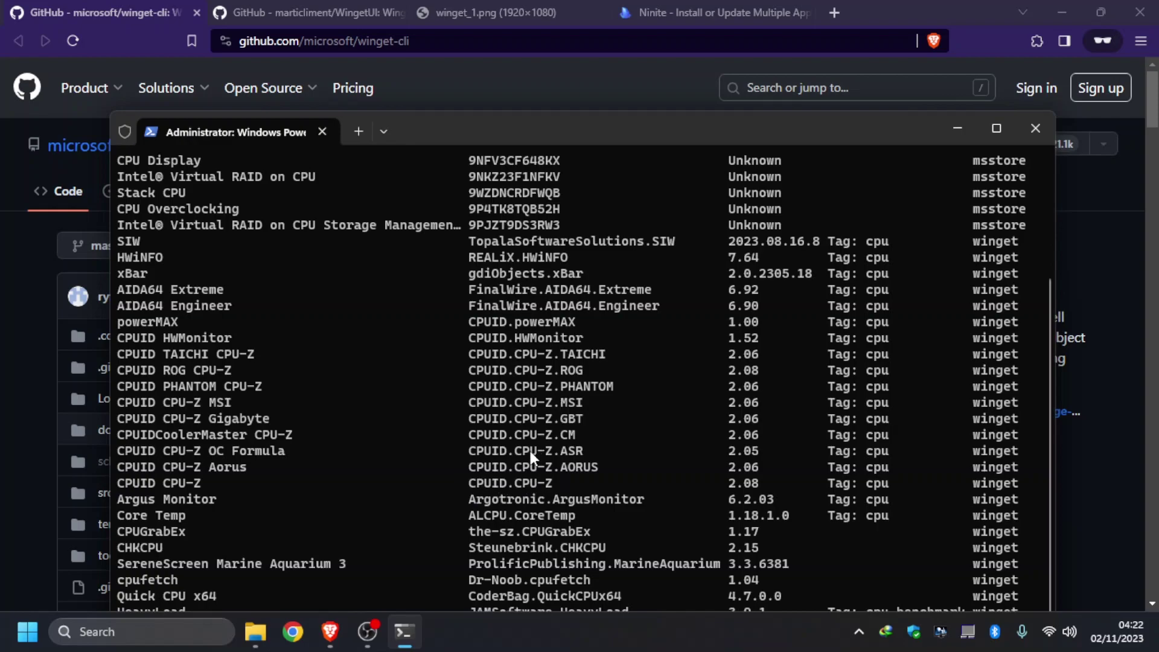
left_click_drag(583, 119, 581, 29)
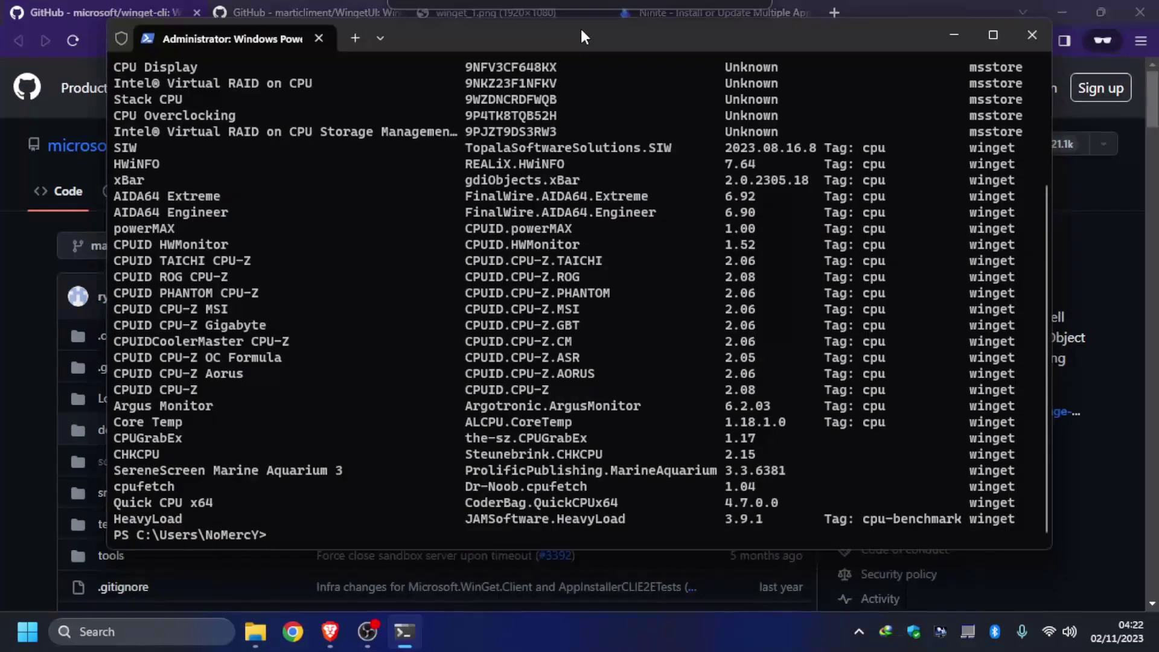
type("winget si")
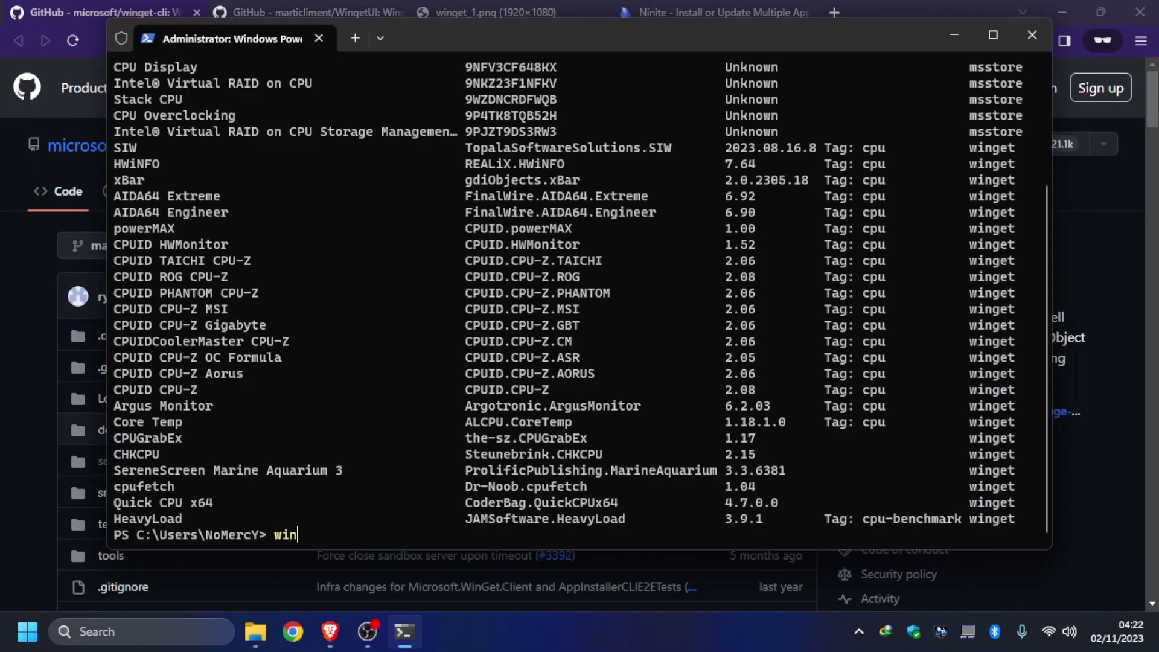
key("BackSpace")
key("BackSpace")
type("install")
key("ctrl+v")
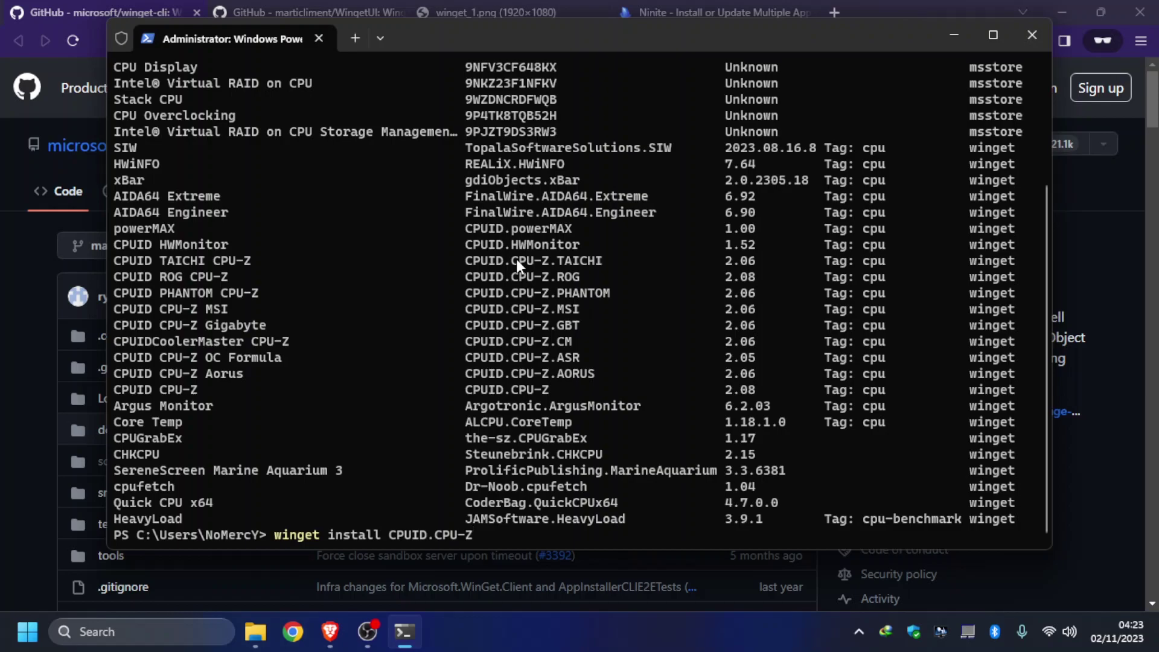
left_click(1032, 36)
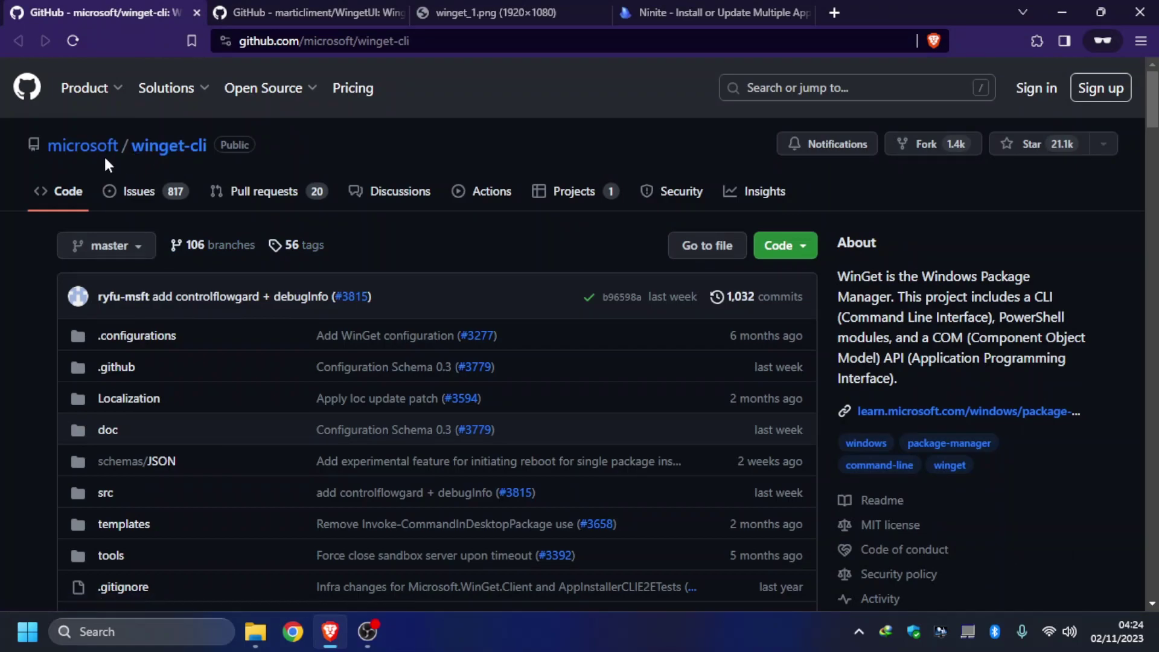
Open the full releases list of the microsoft/winget-cli repository
scroll(633, 236, "down", 3)
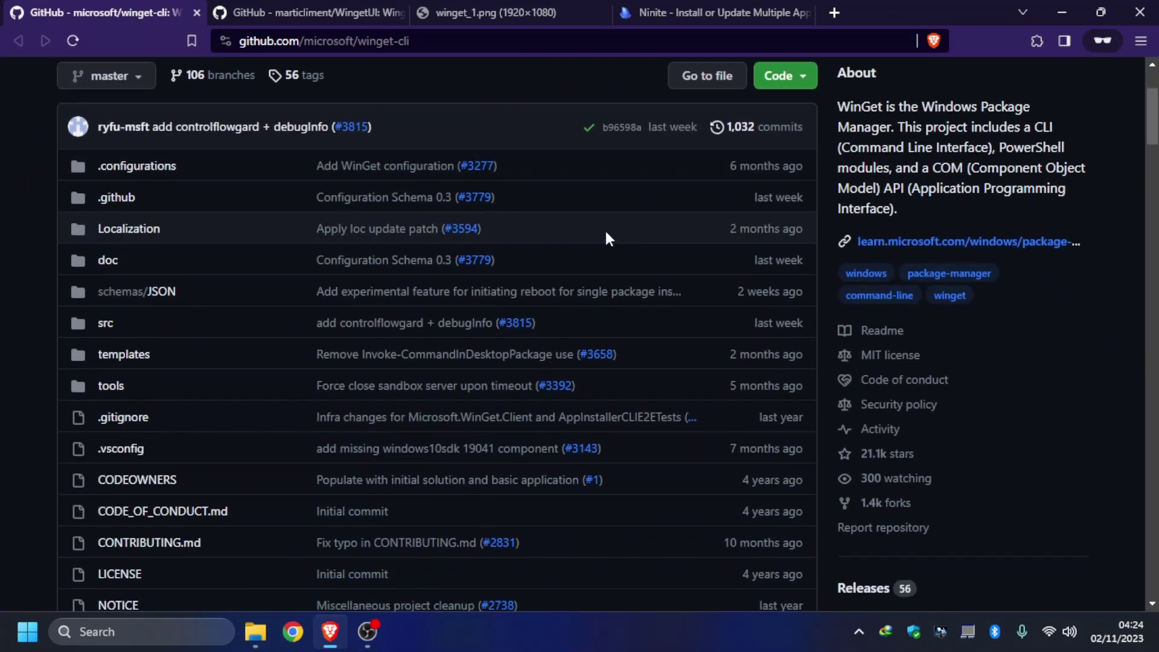
scroll(423, 242, "up", 3)
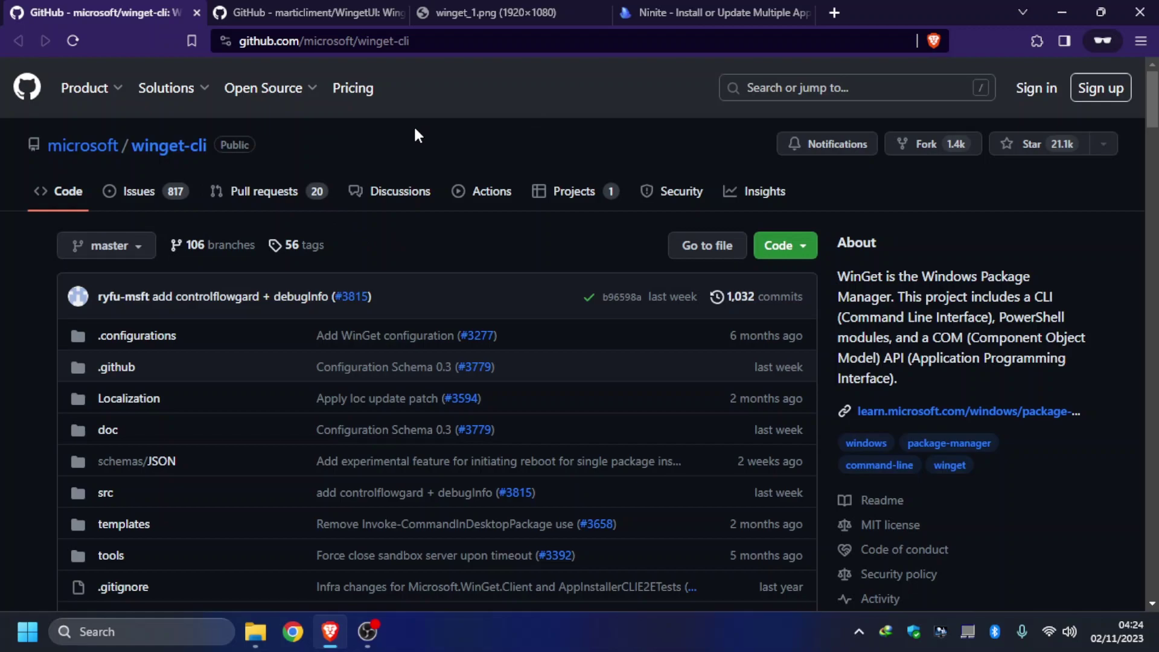
scroll(688, 332, "down", 10)
scroll(901, 276, "up", 2)
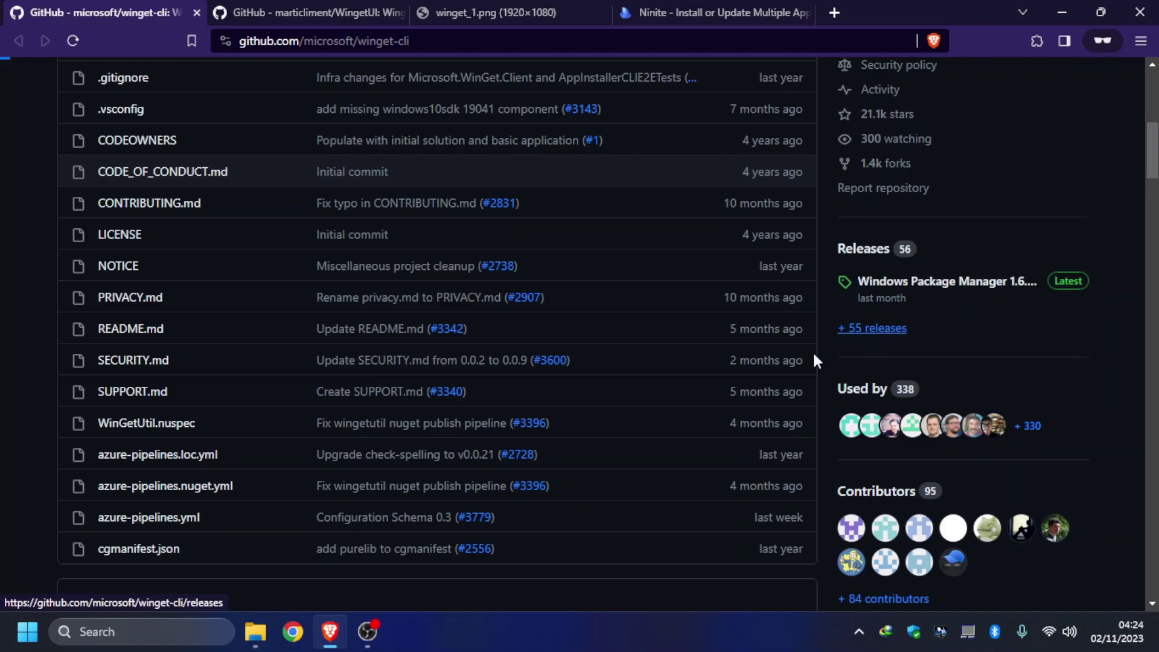
left_click(872, 328)
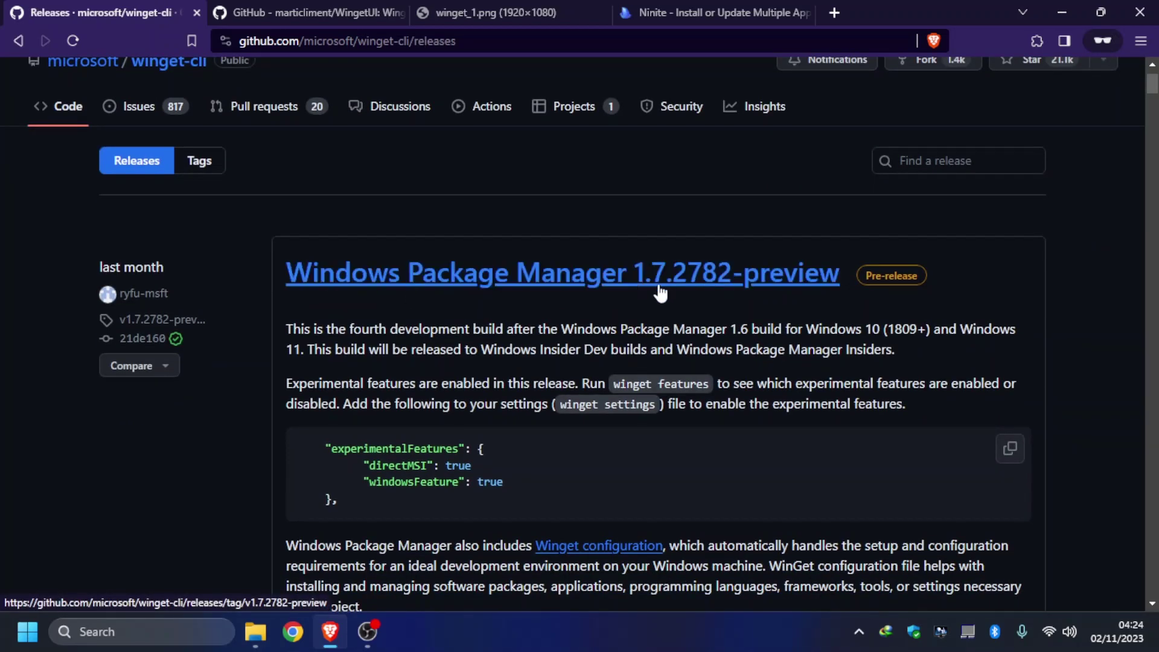
Find the latest stable Windows Package Manager 1.6.2771 release and highlight the file size of its msixbundle asset
scroll(660, 293, "down", 4)
scroll(713, 112, "down", 14)
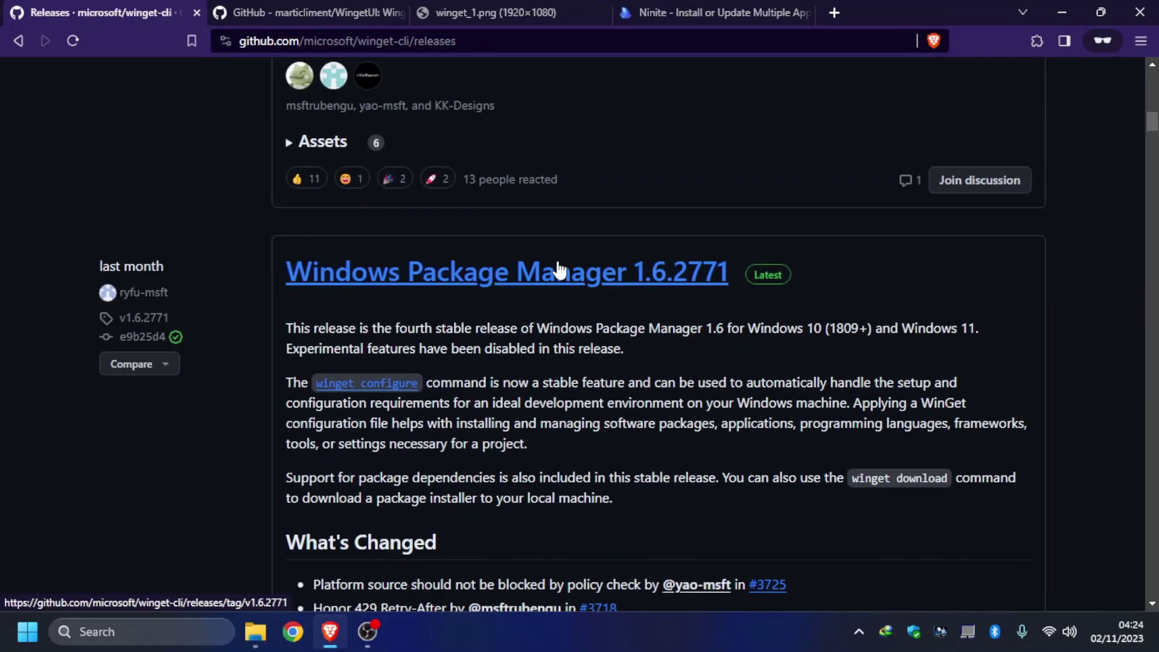
scroll(559, 270, "down", 3)
scroll(610, 151, "down", 3)
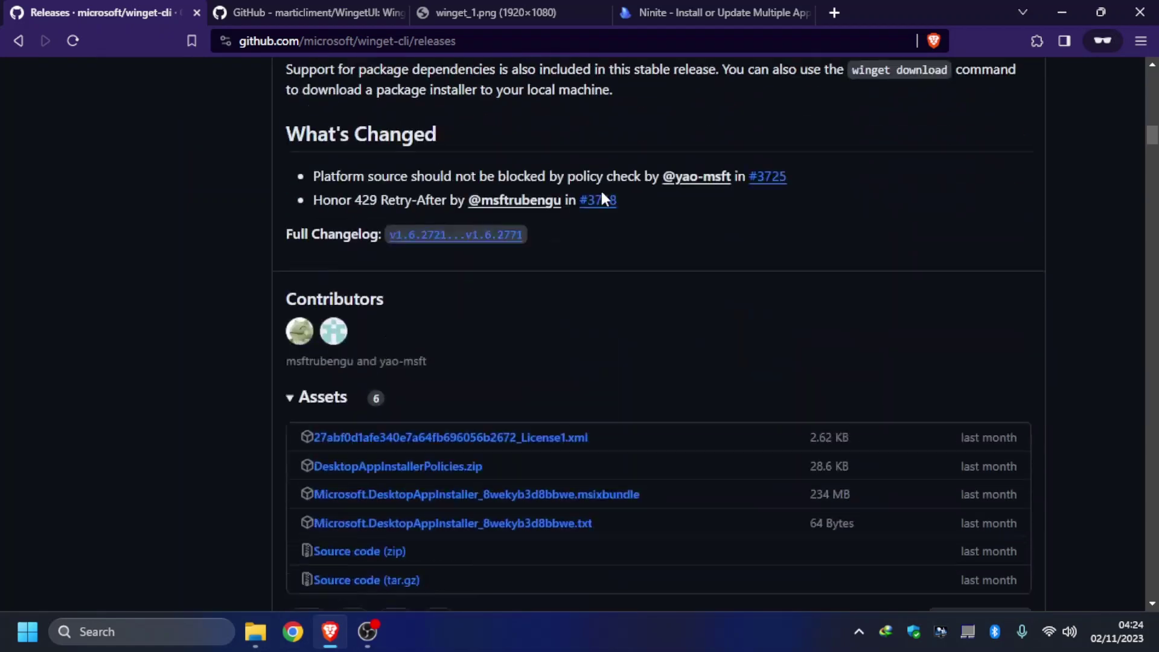
scroll(602, 193, "down", 5)
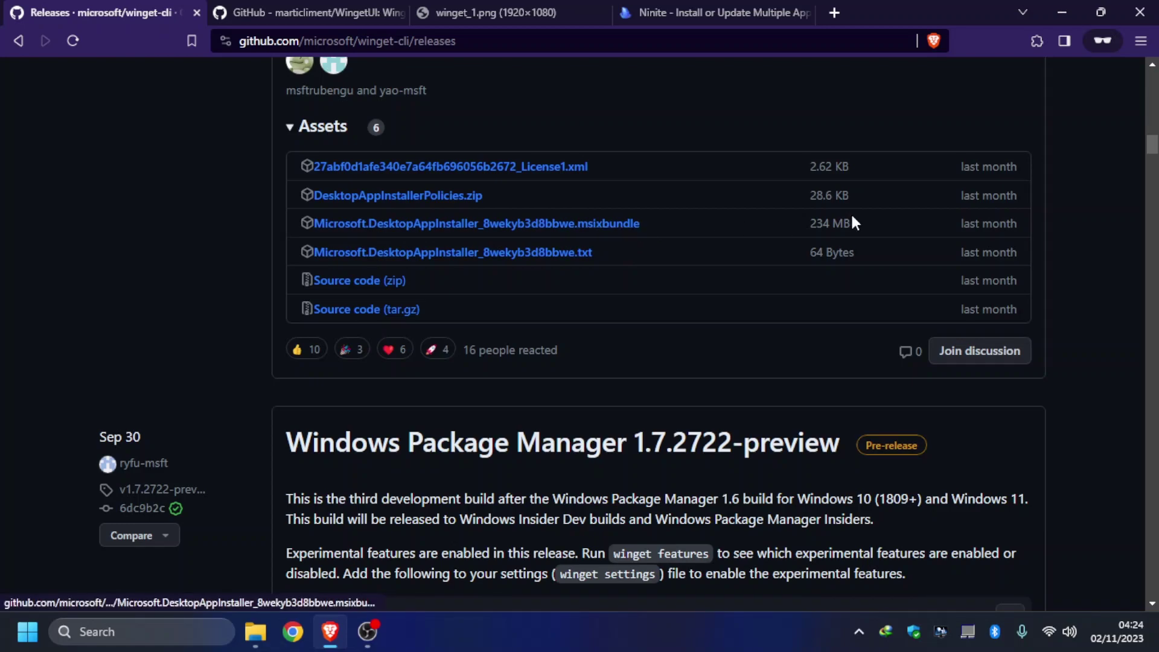
left_click_drag(803, 223, 855, 220)
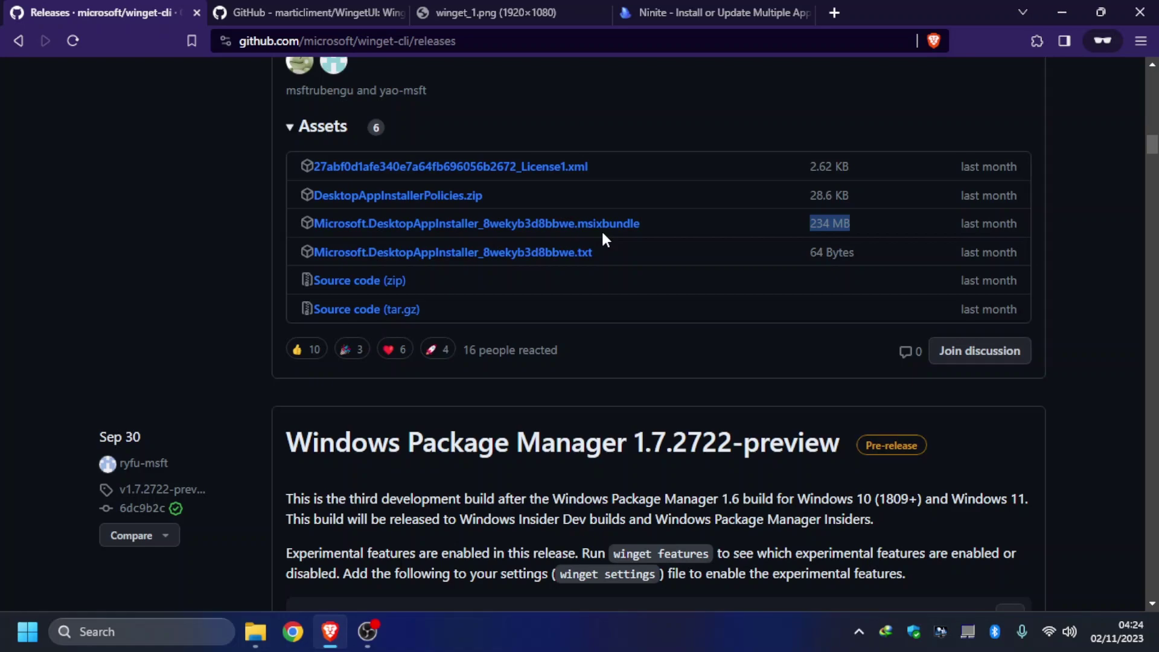
Launch Microsoft.DesktopAppInstaller_8wekyb3d8bbwe.msixbundle from the Downloads folder and close its installer without reinstalling
left_click(255, 632)
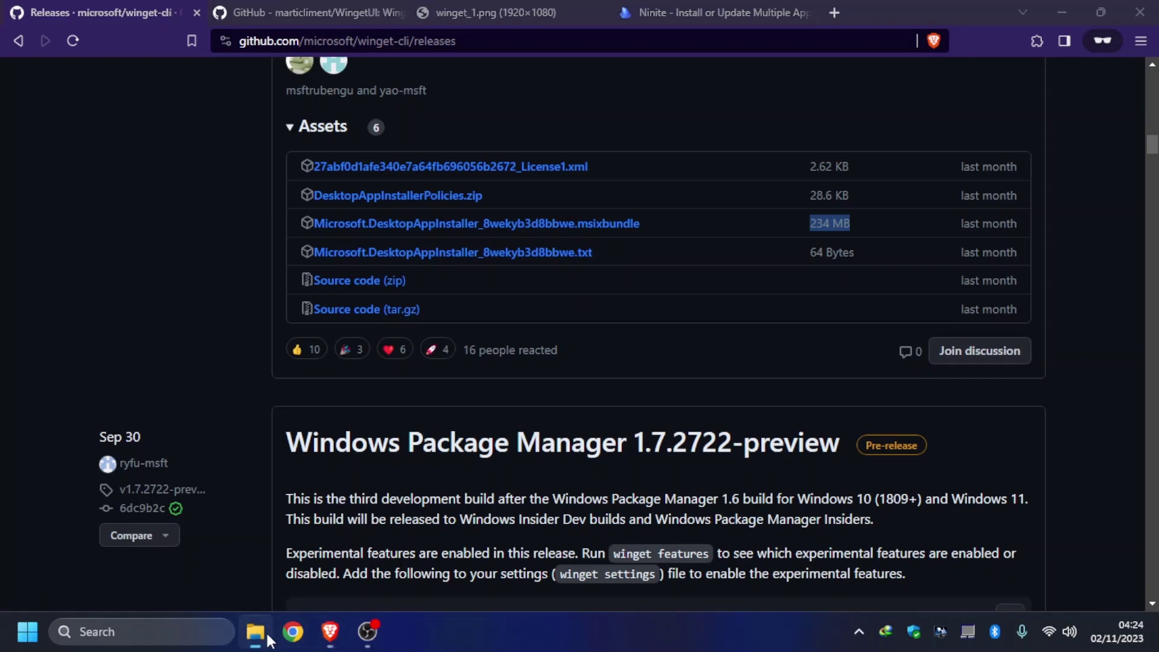
left_click(96, 271)
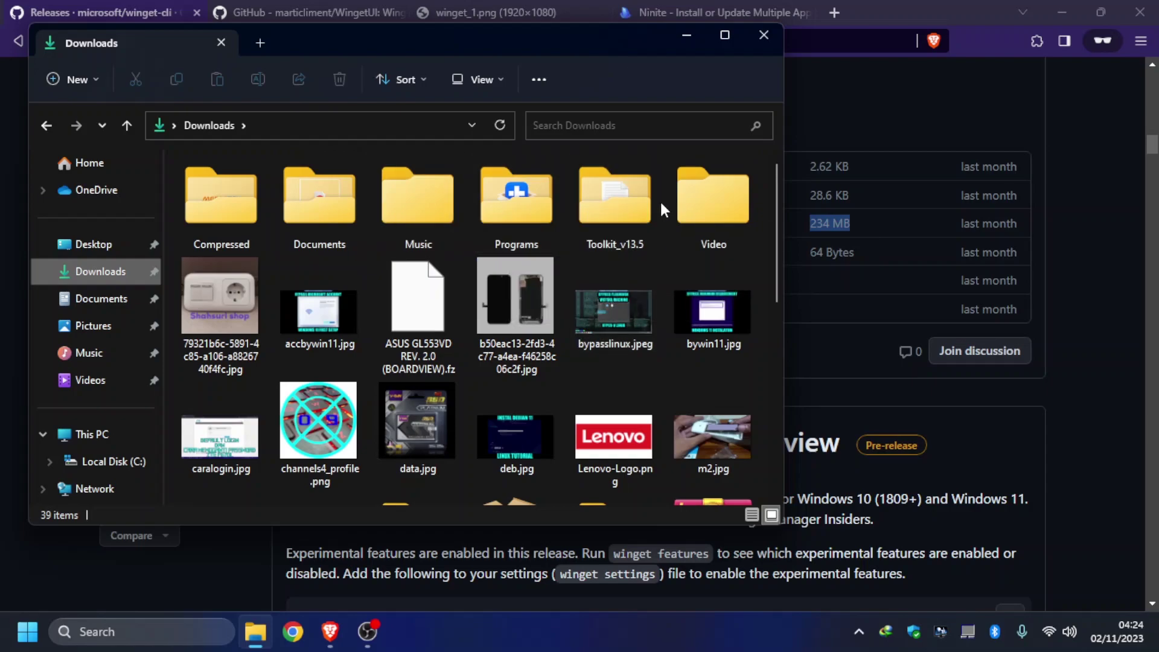
double_click(519, 199)
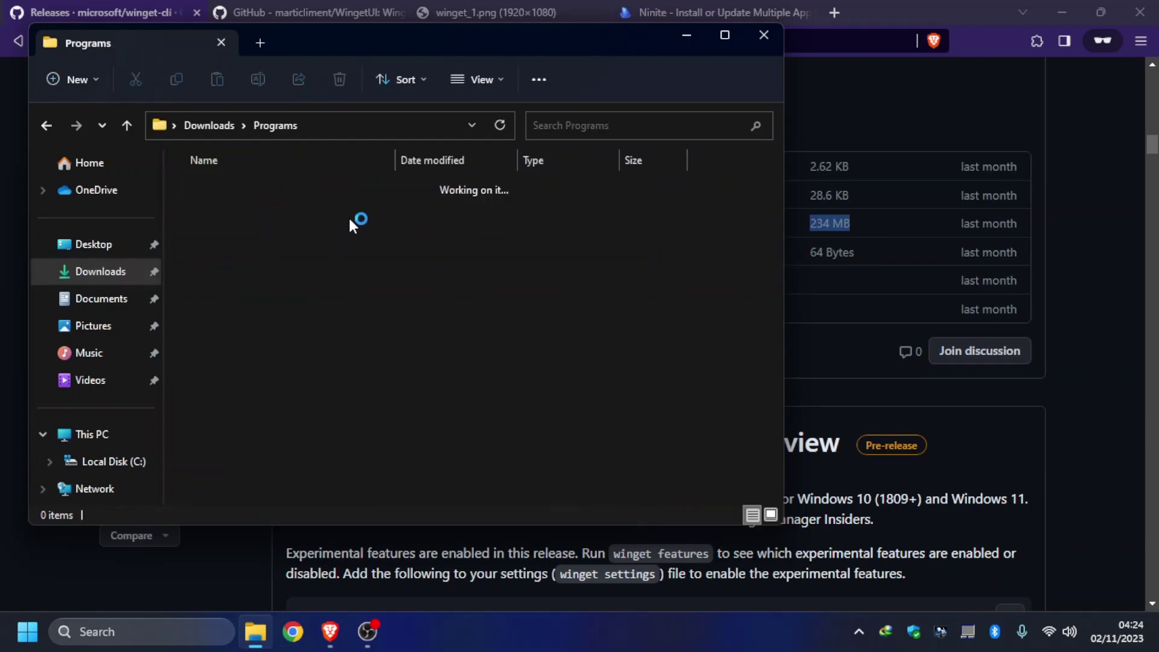
key("alt+Left")
left_click(527, 350)
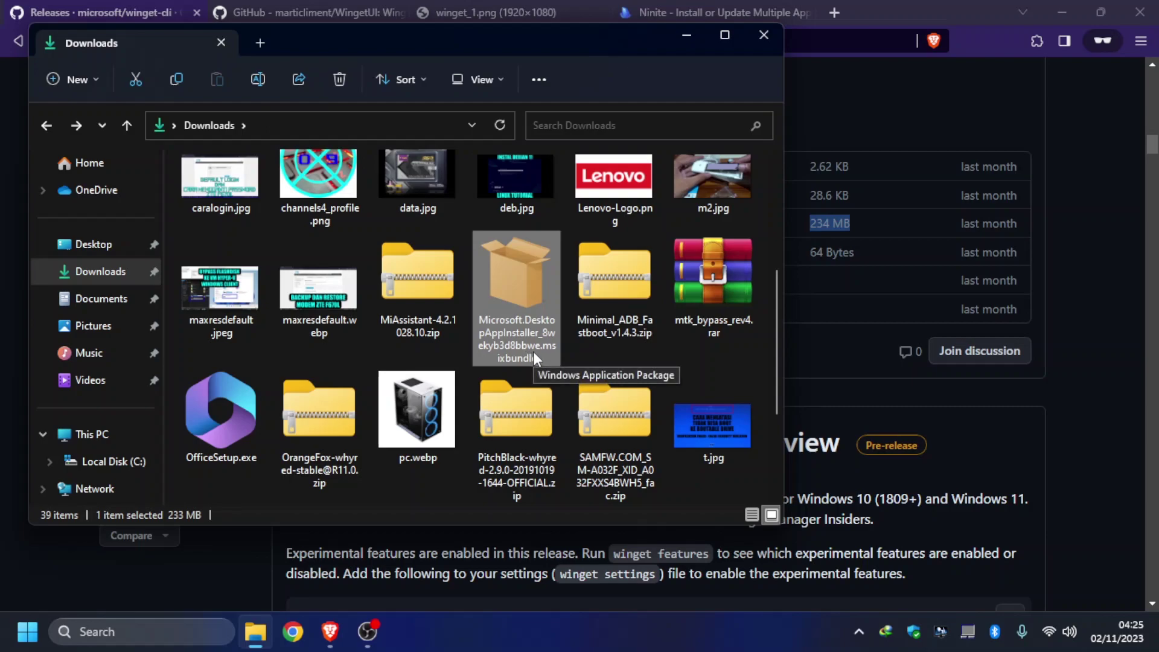
double_click(534, 351)
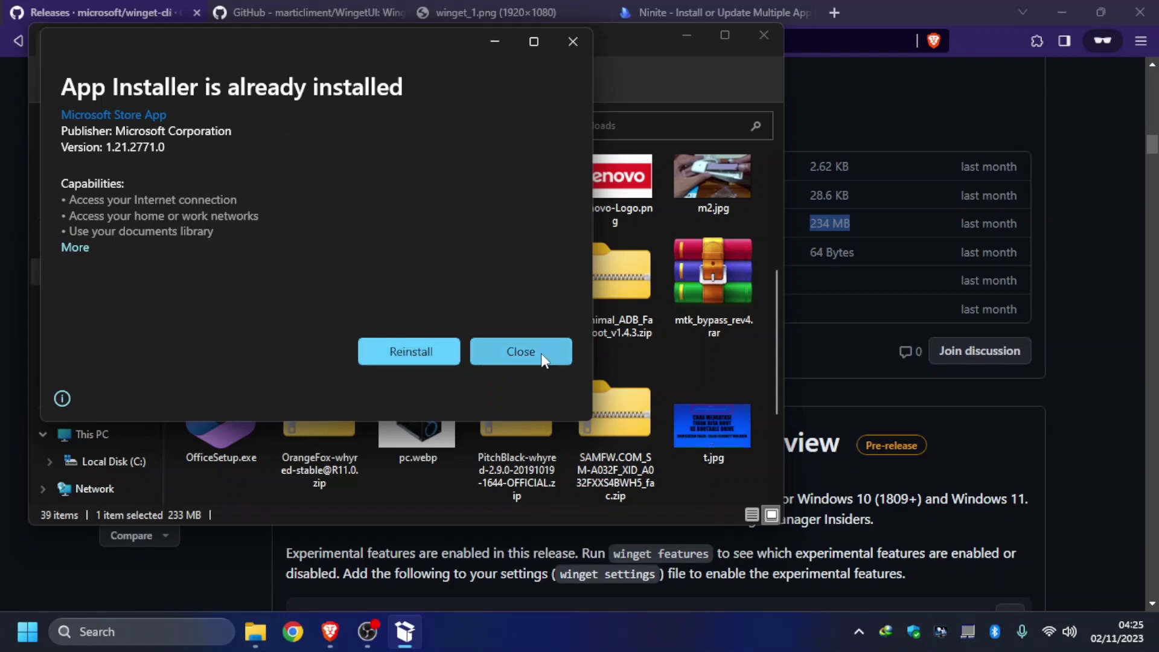
left_click(520, 352)
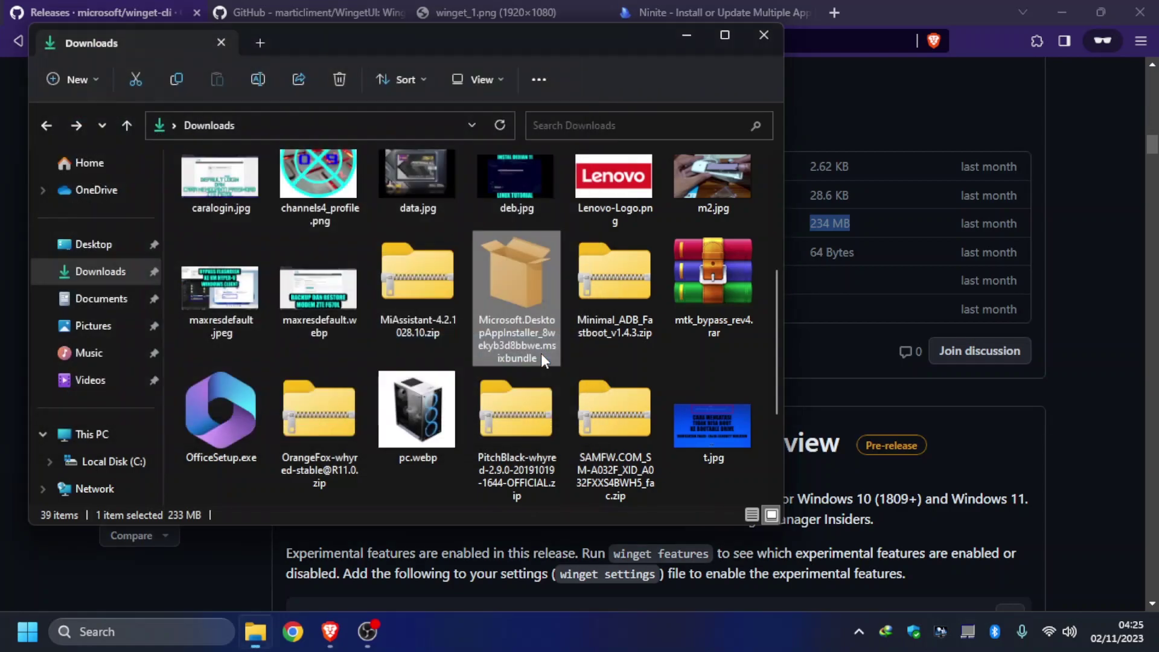
Look up "app installer" in the Microsoft Store, open the App Installer entry, and close the Downloads window when finished
left_click(3, 626)
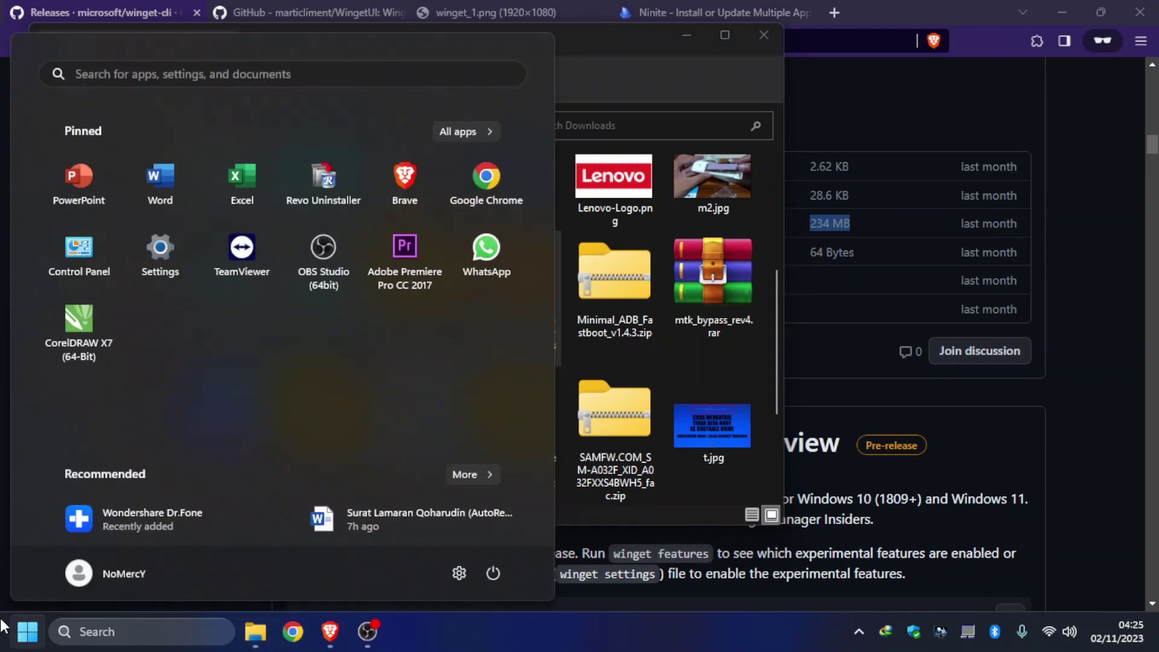
type("mic")
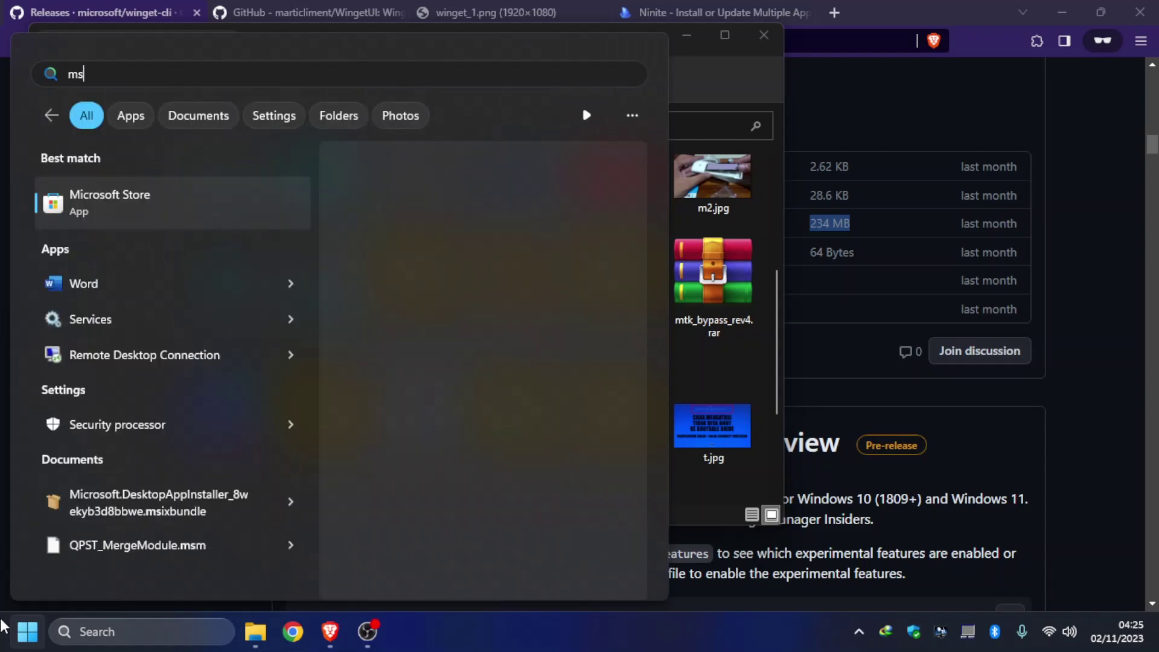
key("Return")
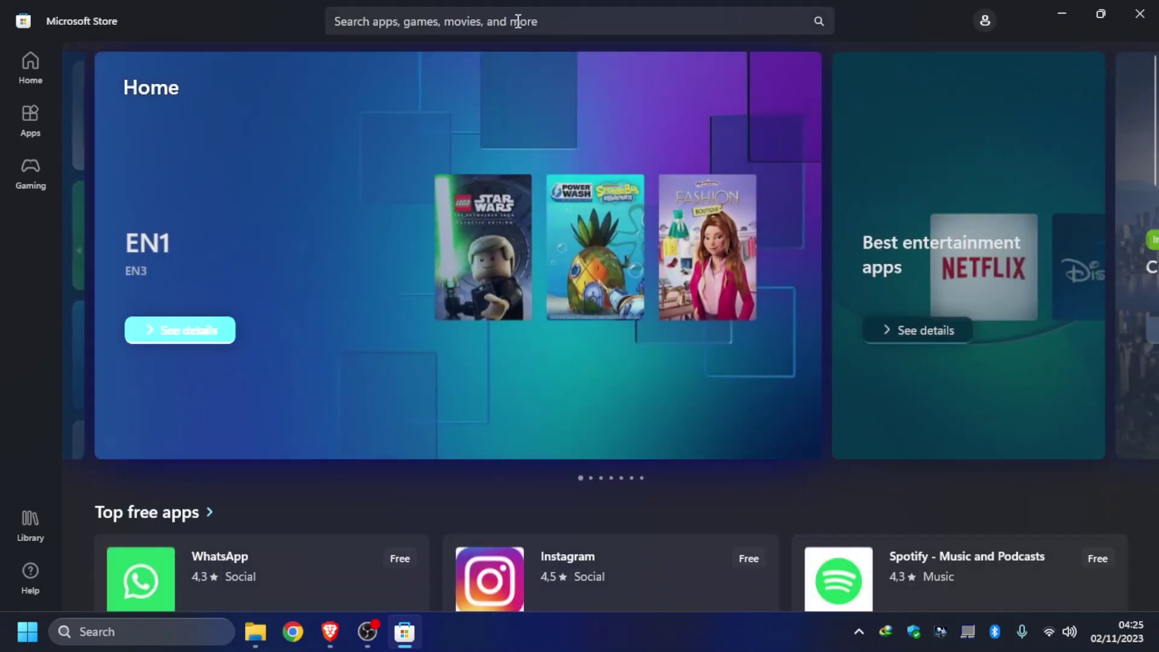
left_click(518, 21)
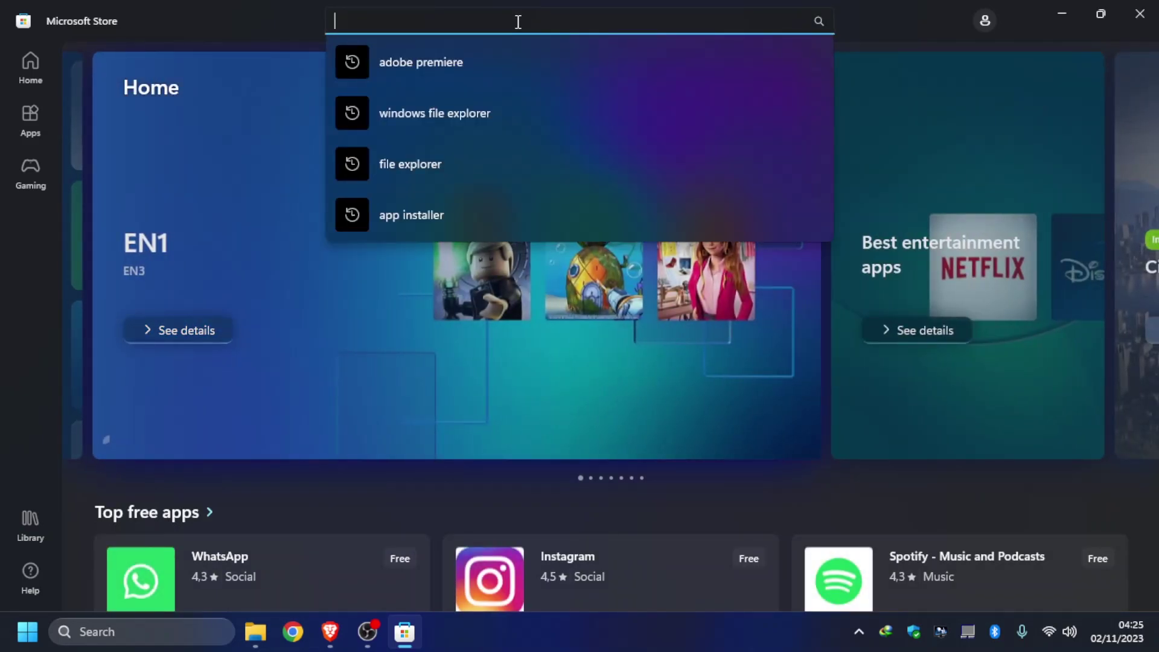
type("app installer")
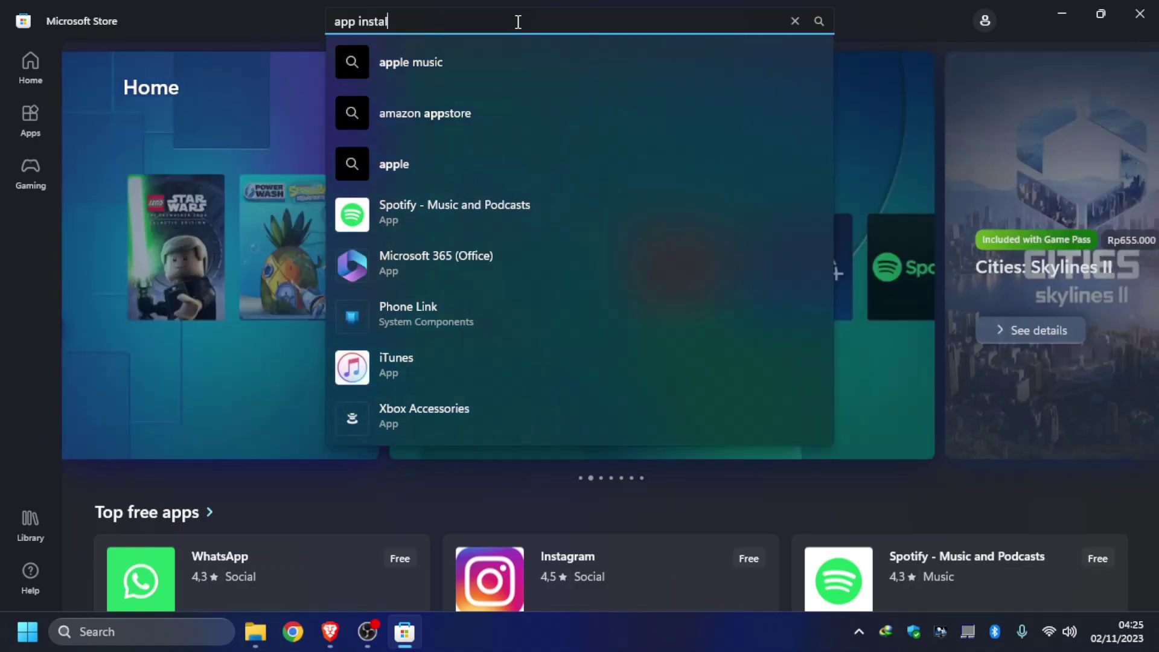
key("Return")
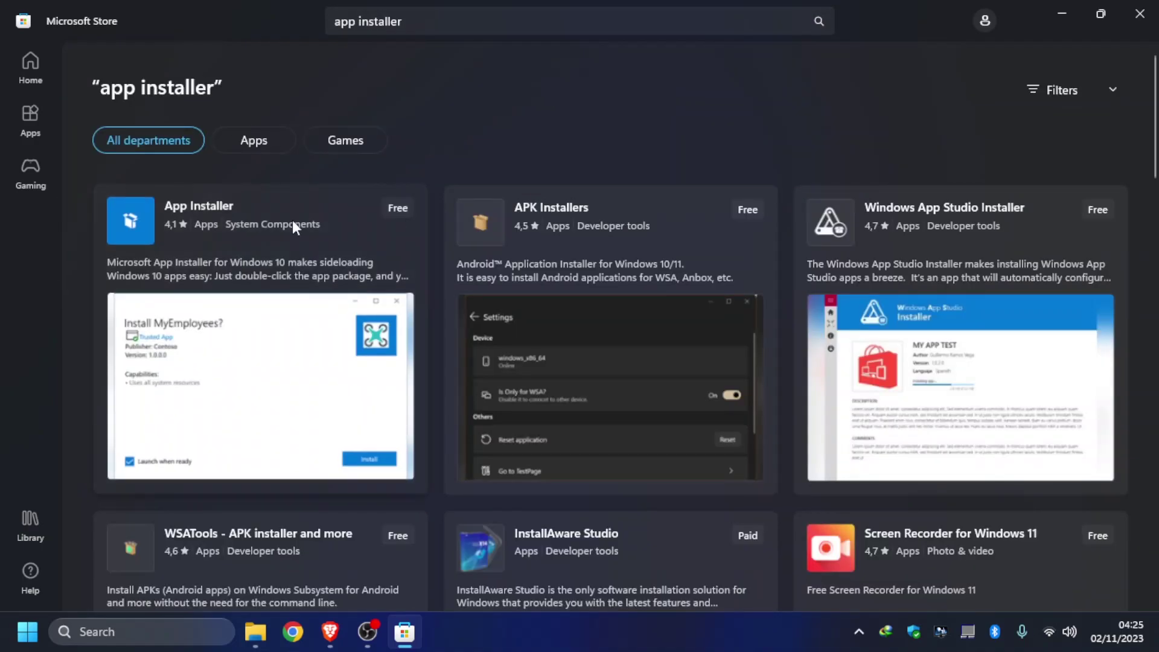
left_click(244, 207)
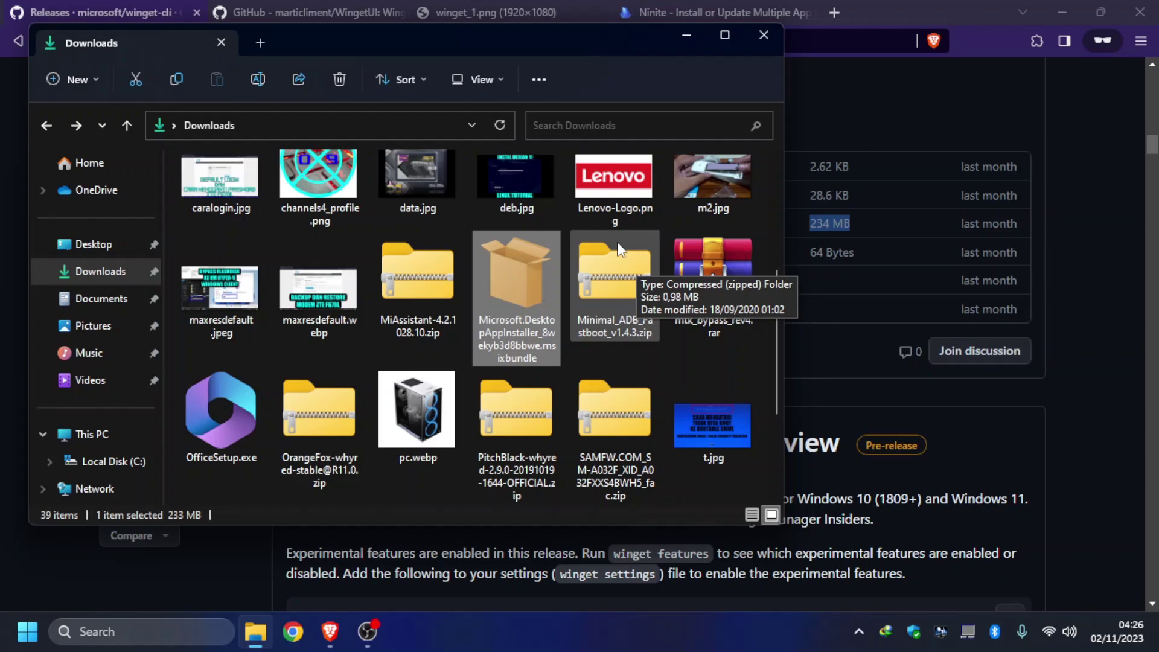
left_click(763, 34)
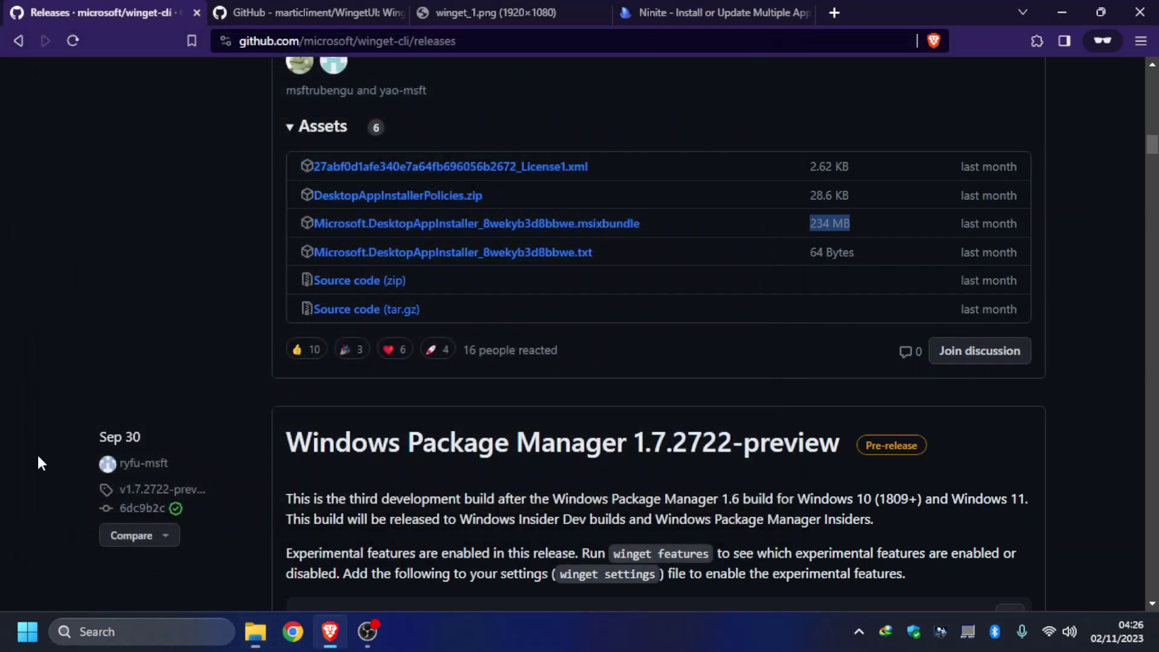
right_click(27, 632)
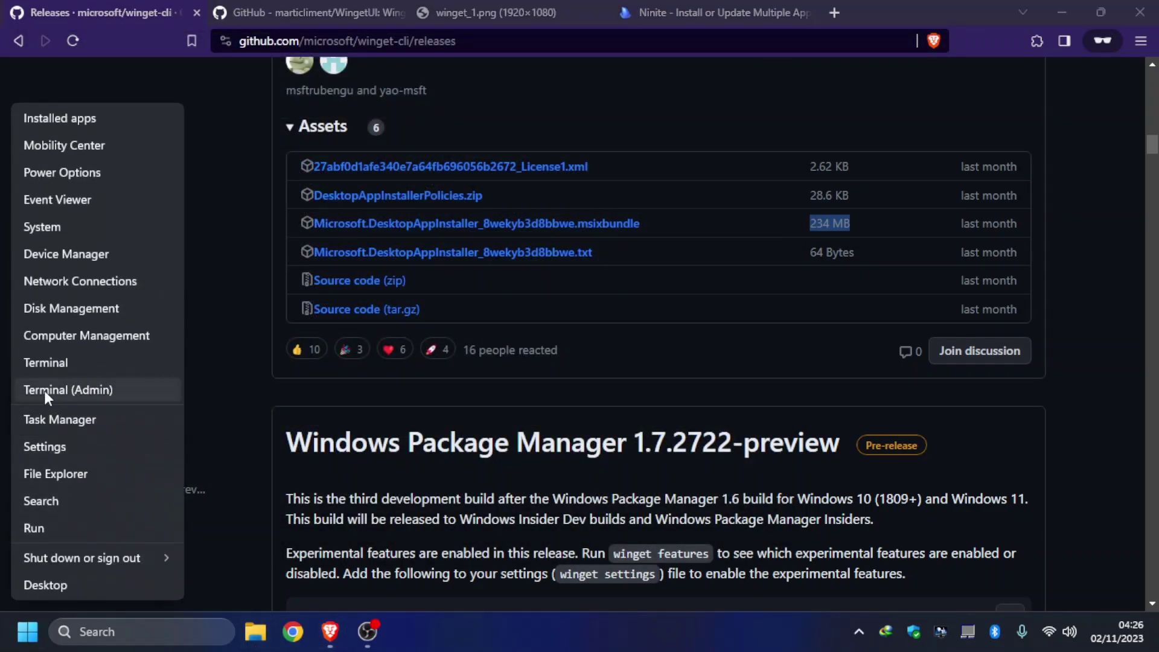
left_click(64, 394)
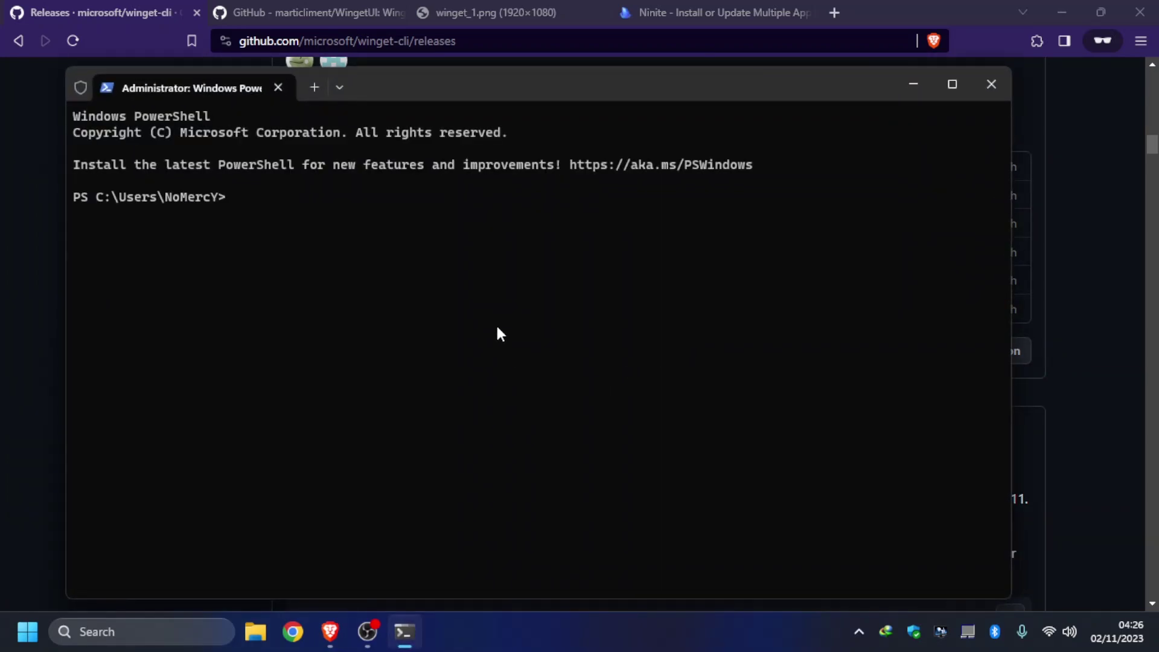
type("irm,")
type("https")
type(":")
type("//chris")
type("titus")
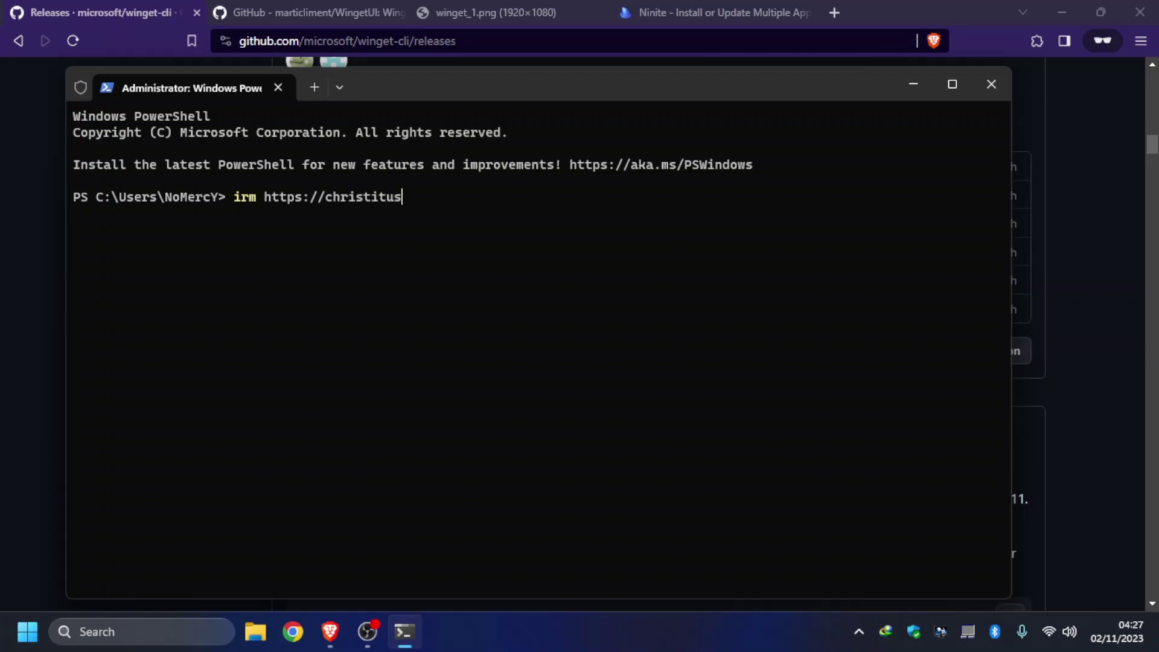
type(".com/win | iex")
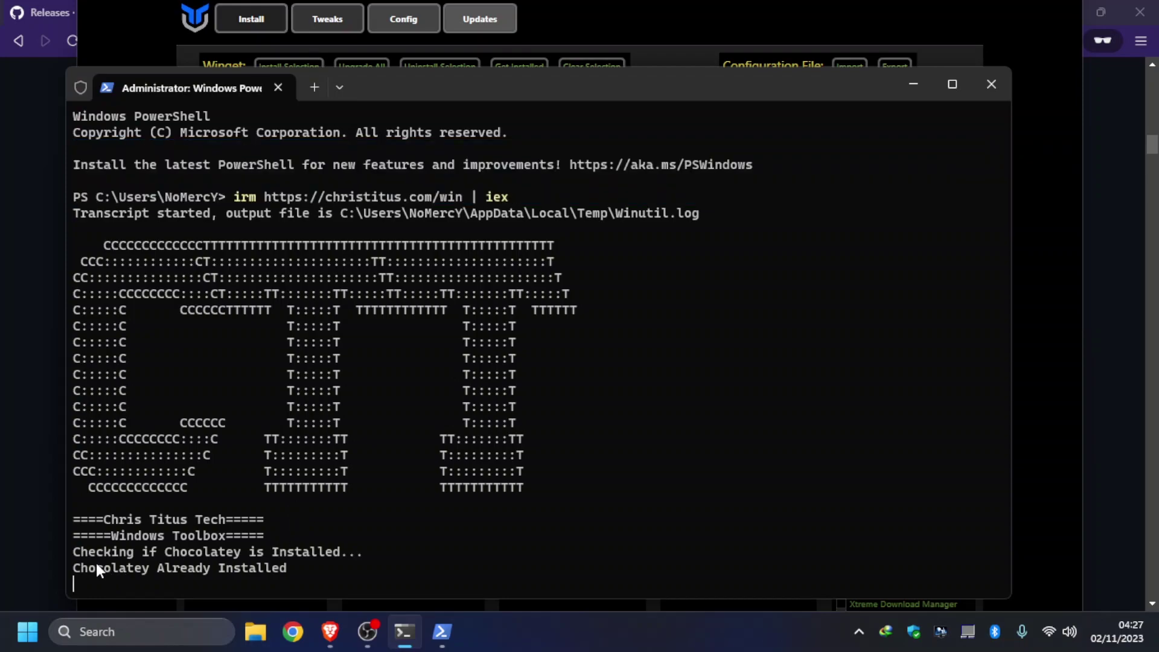
Check the Chocolatey line in the terminal output and the toolbox's list of installable programs, closing both windows when done
left_click_drag(70, 567, 300, 574)
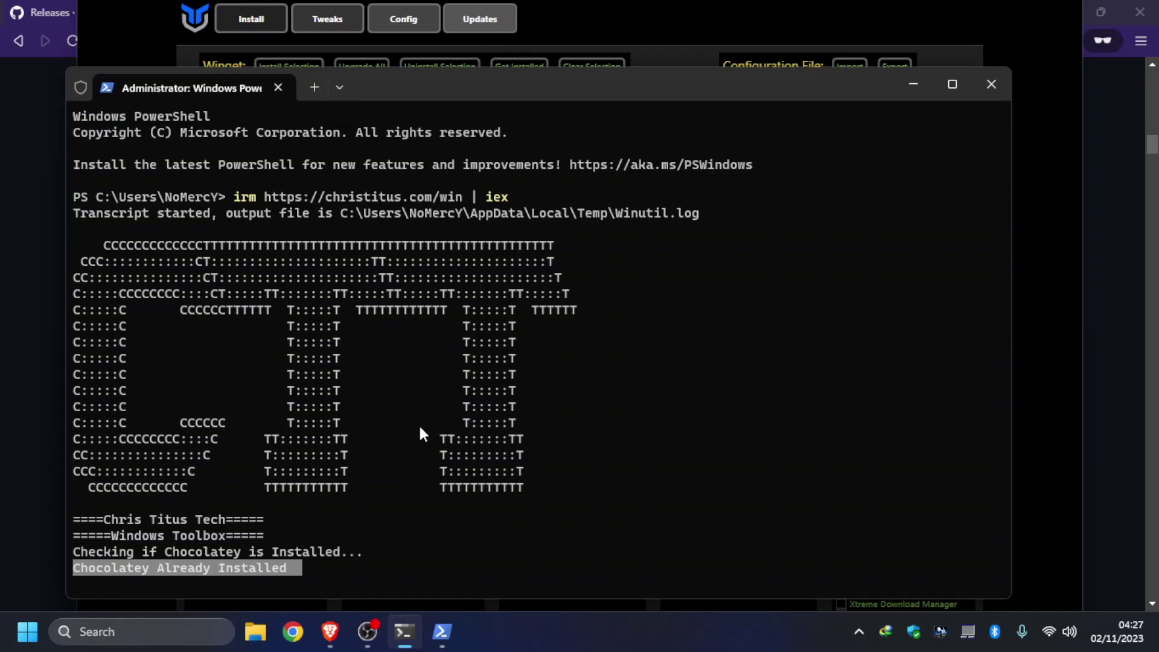
left_click(443, 631)
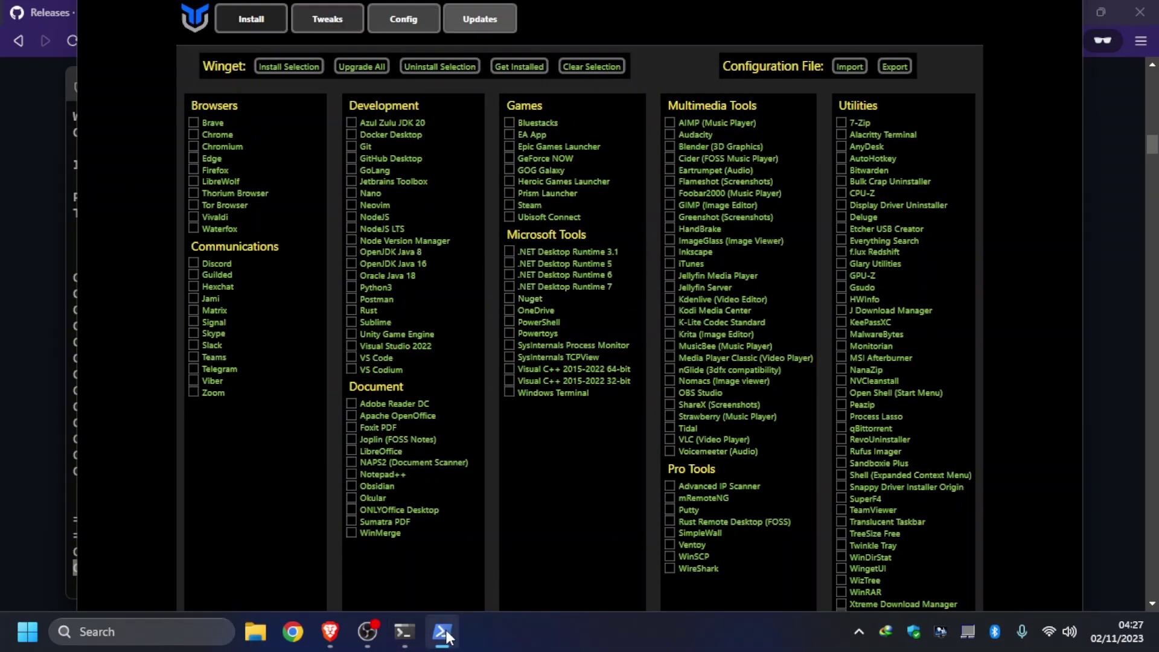
key("alt+F4")
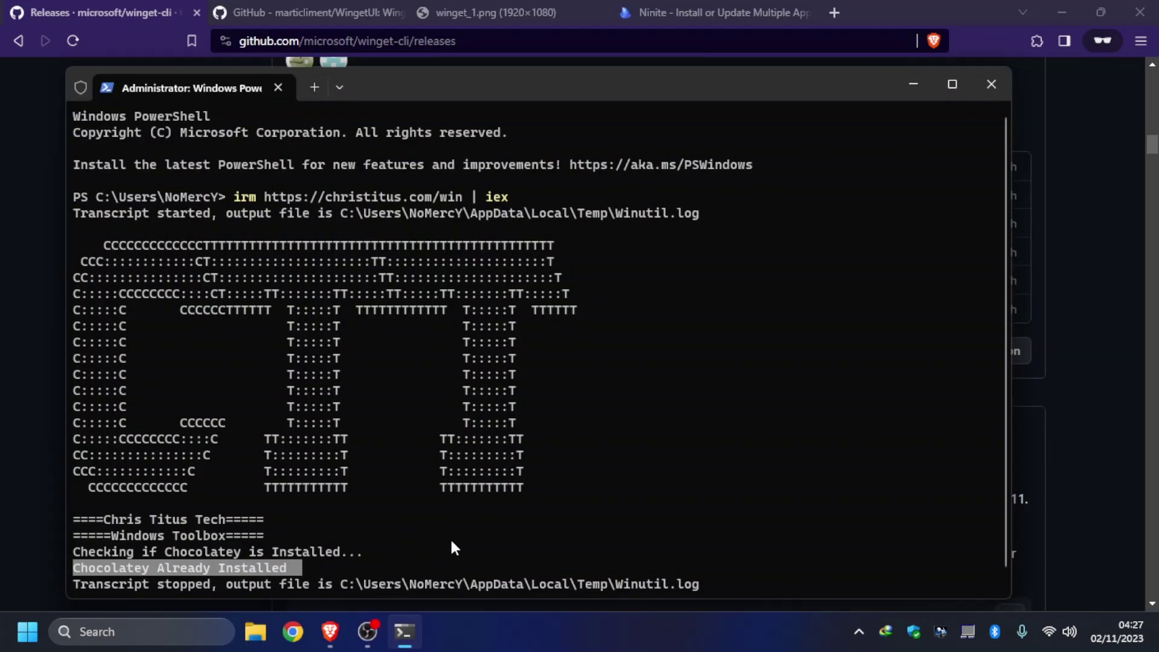
left_click(985, 86)
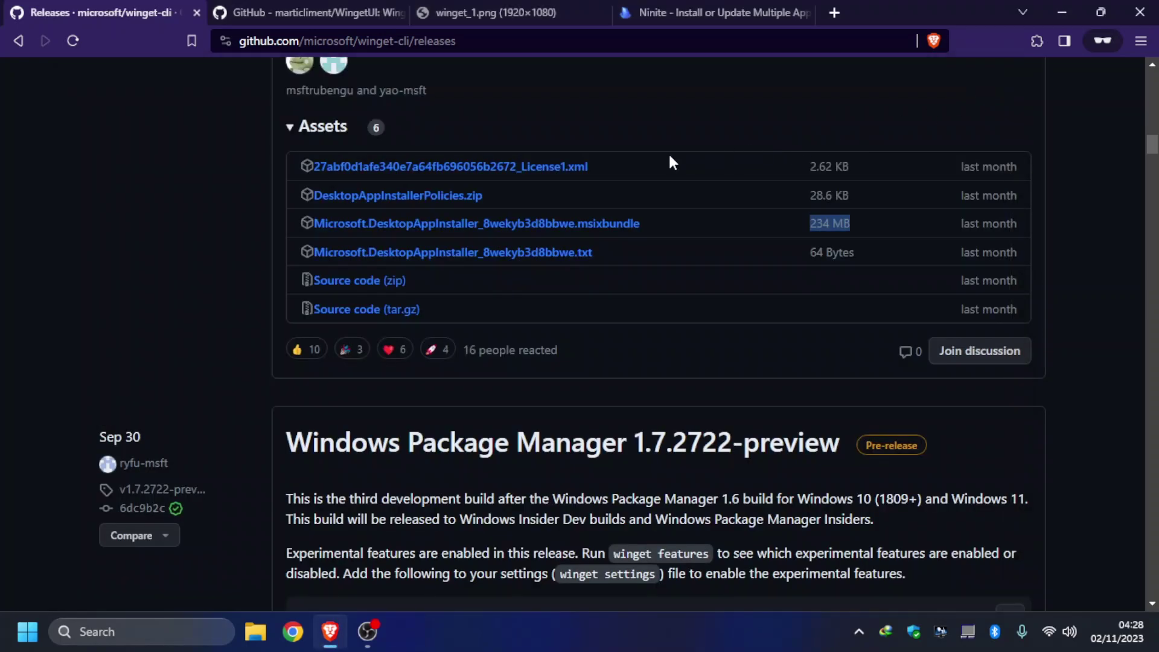
Switch to the marticliment/WingetUI repository and open its full releases list
left_click(302, 12)
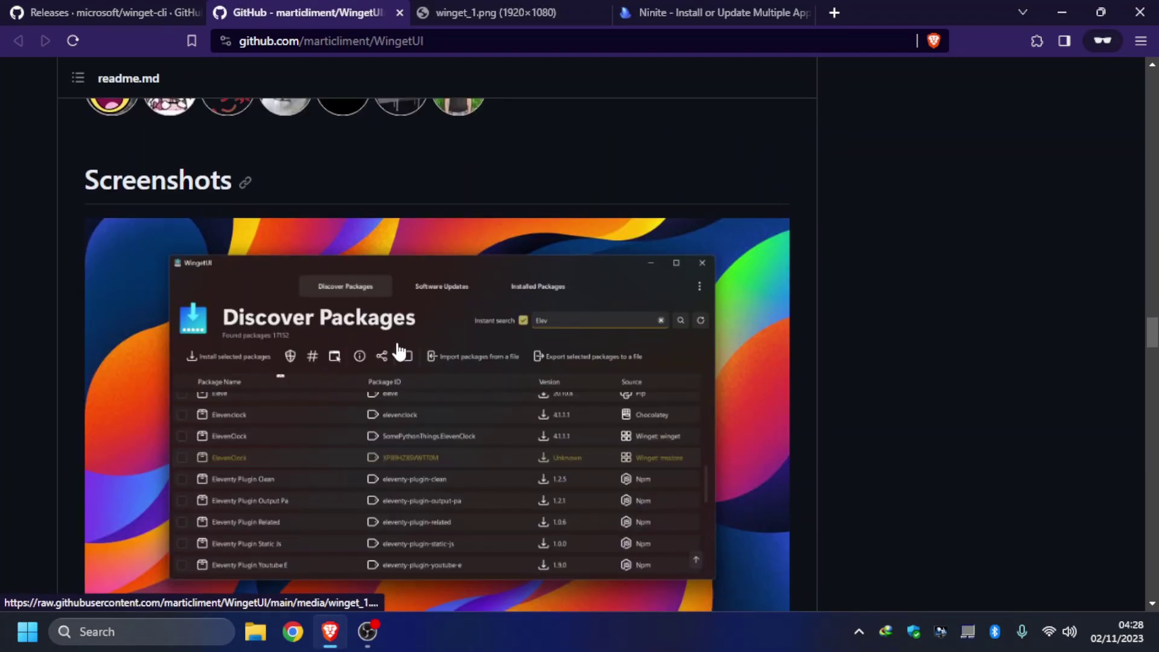
scroll(368, 314, "up", 10)
scroll(295, 290, "up", 15)
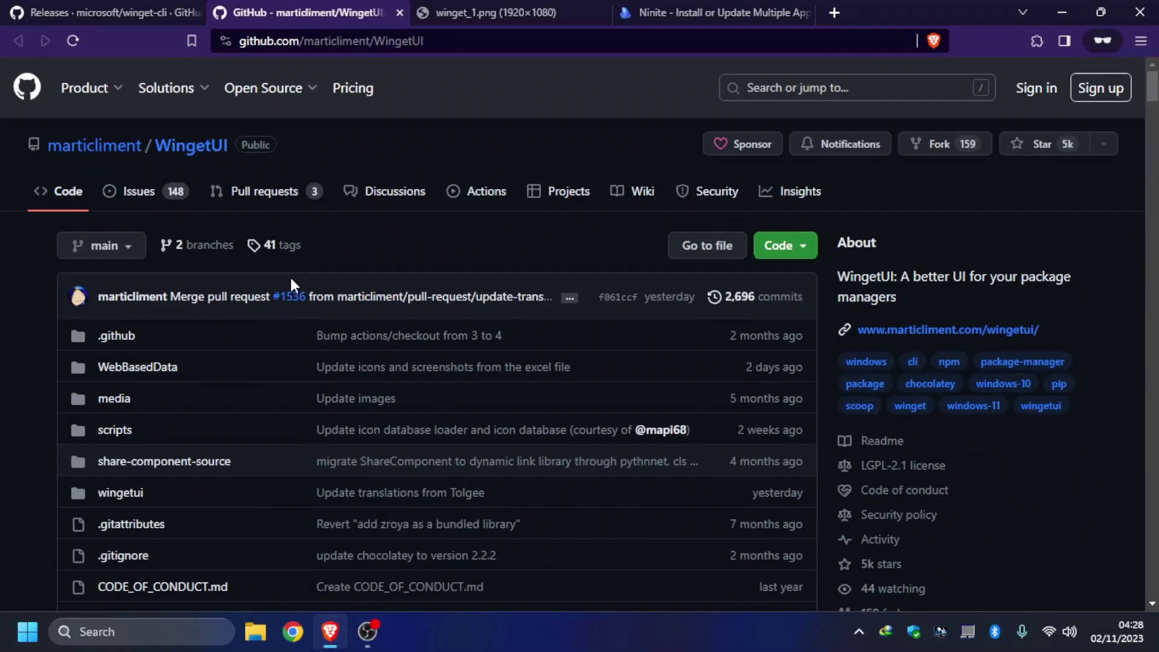
mouse_move(112, 160)
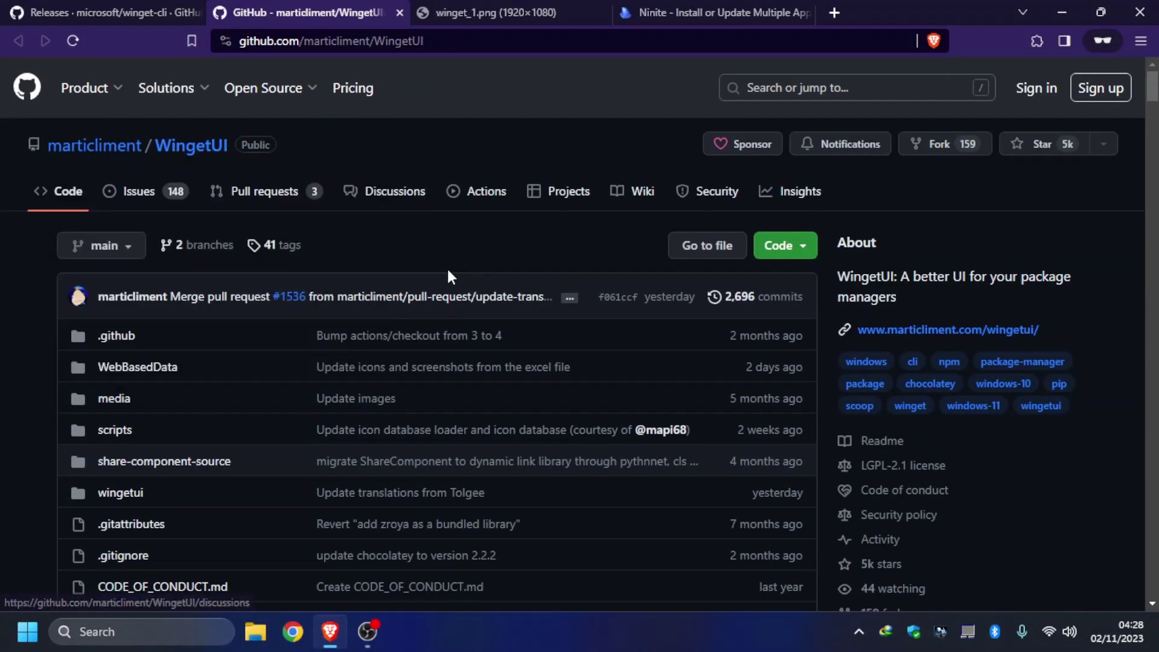
scroll(445, 276, "down", 4)
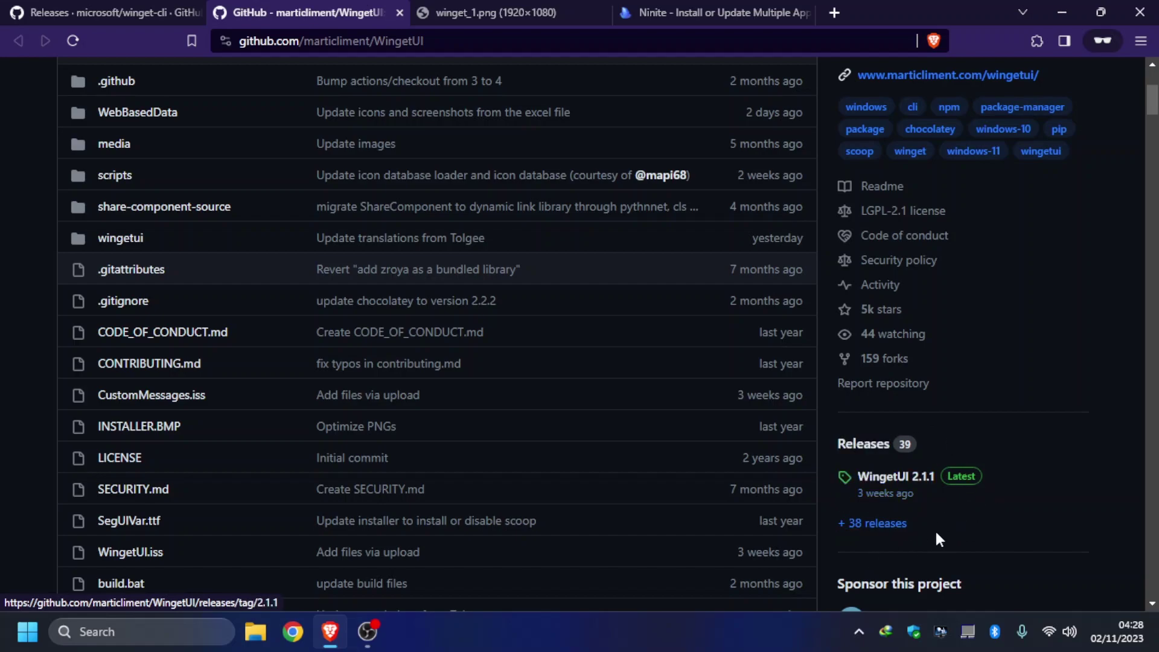
left_click(892, 534)
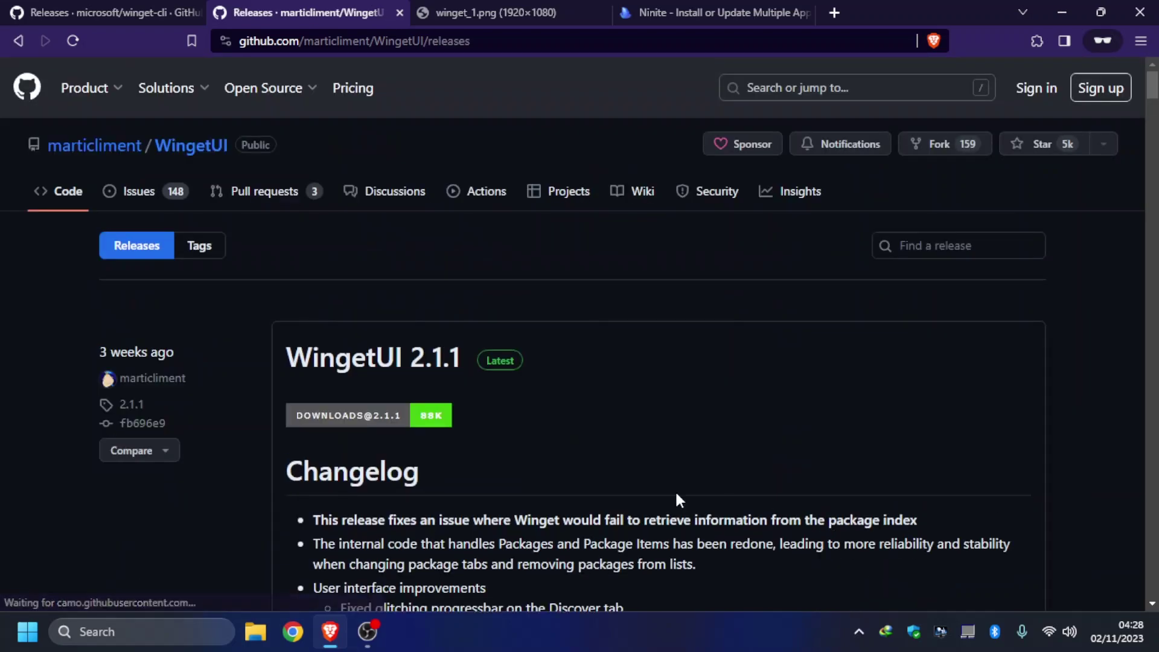
View the downloadable assets of WingetUI 2.1.1, and open Windows Terminal with administrator rights
scroll(566, 488, "down", 3)
scroll(567, 487, "down", 10)
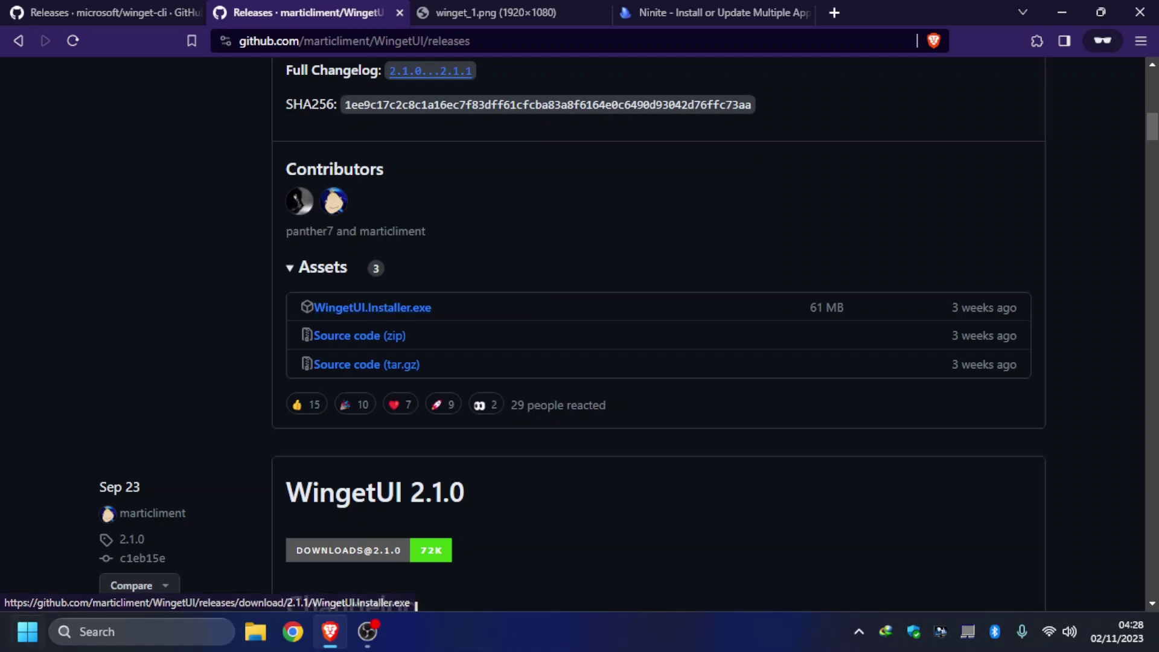
right_click(30, 637)
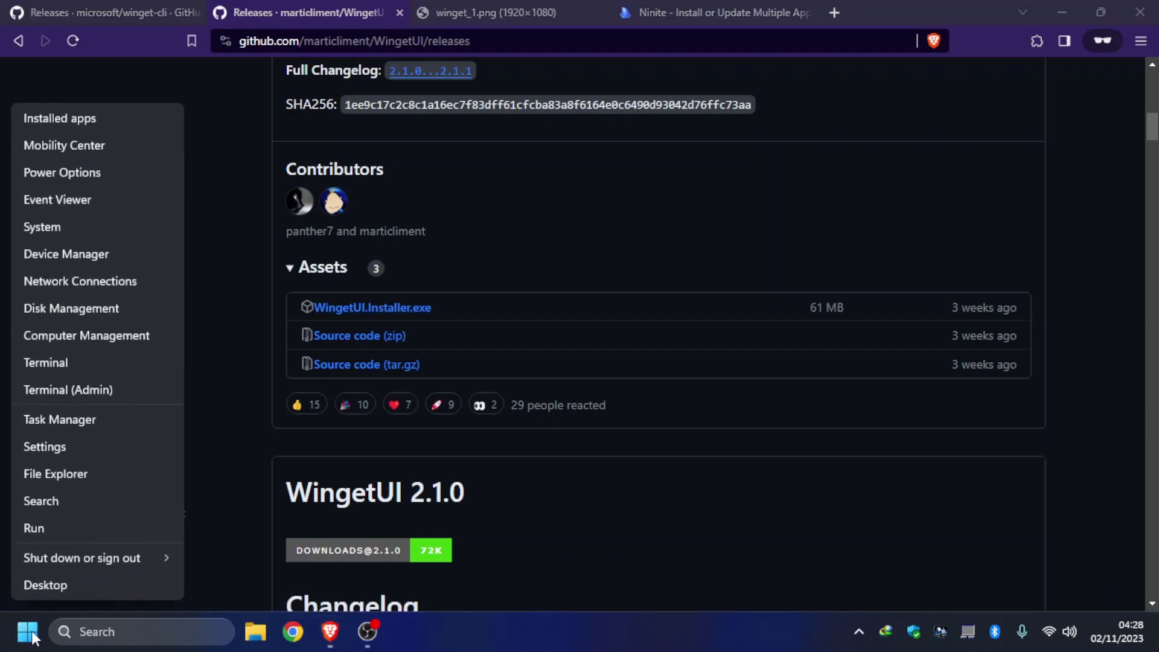
left_click(90, 391)
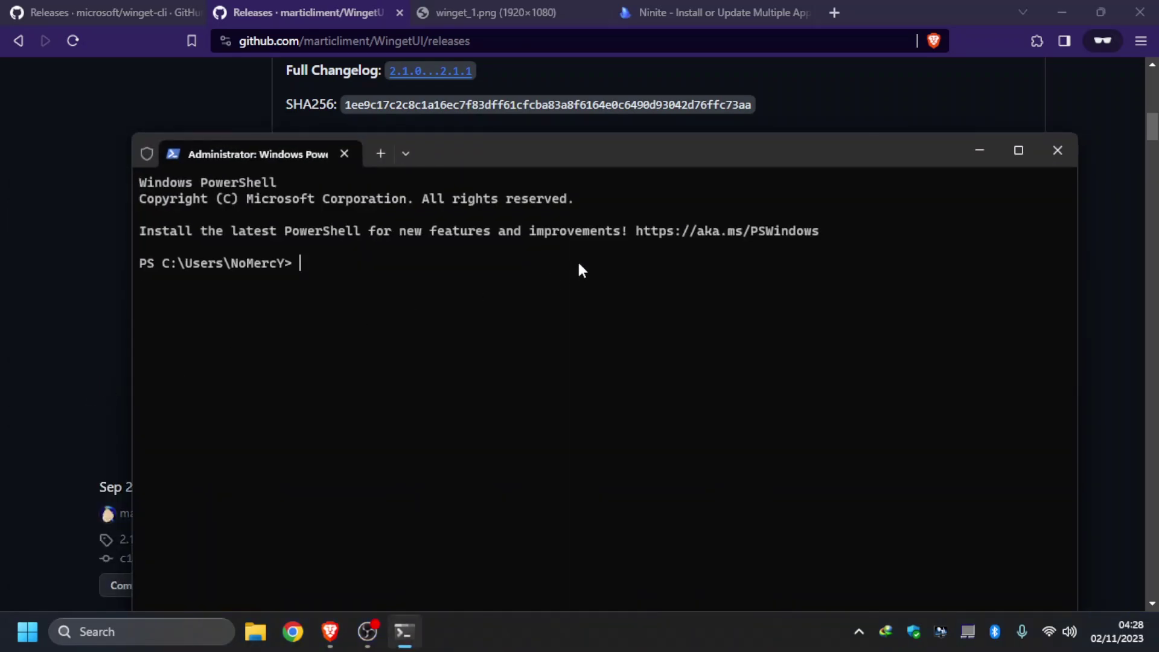
left_click_drag(661, 154, 649, 57)
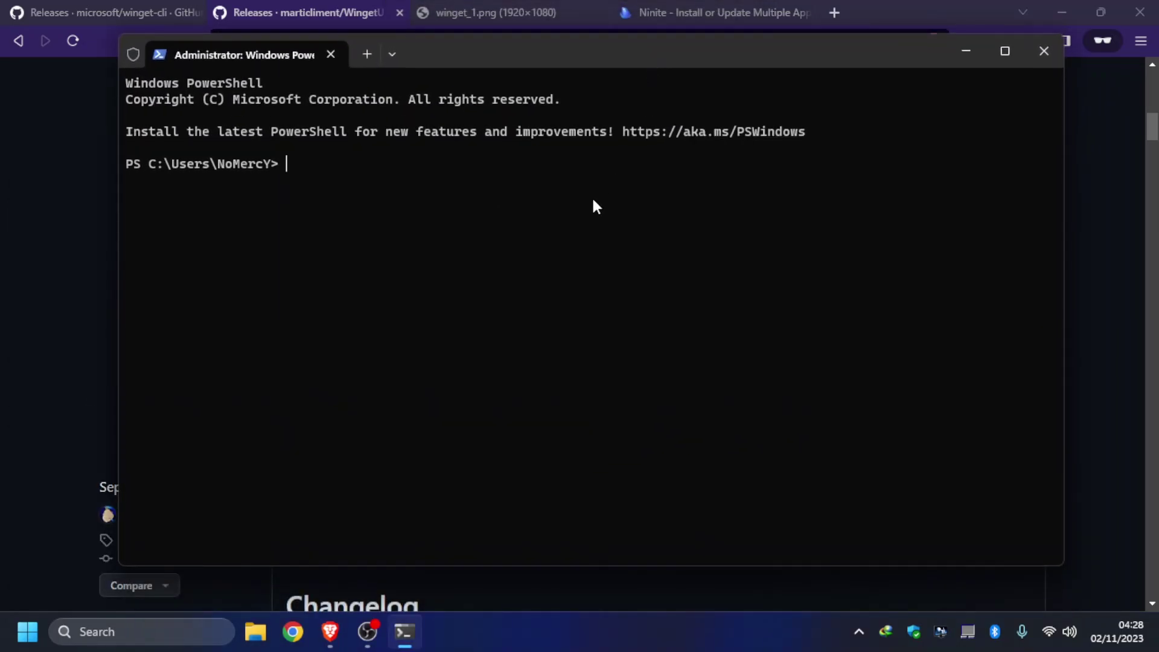
Run "winget search wingetui" to look up the package ID
type("sra")
key("BackSpace")
key("BackSpace")
key("BackSpace")
type("winget search wingetui")
key("Return")
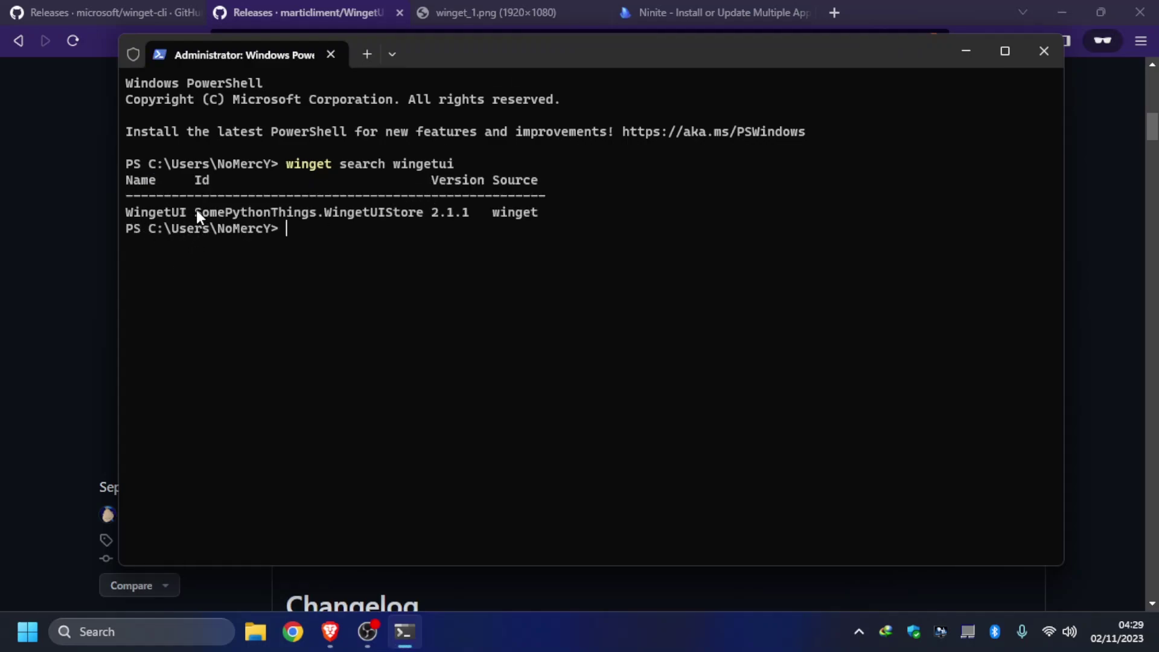
Install WingetUI by running "winget install" with the package ID SomePythonThings.WingetUIStore from the search output
left_click_drag(196, 213, 419, 211)
right_click(406, 209)
type("winget install")
type("SomePythonThings.WingetUIStore")
key("Return")
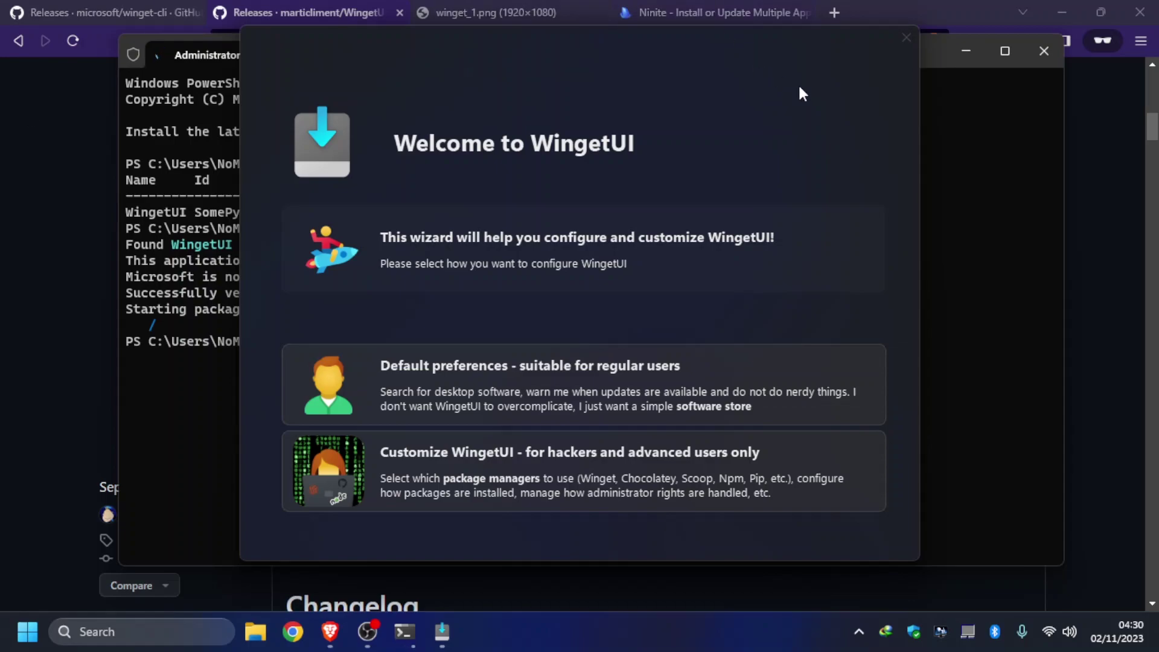
Close the terminal and the web browser with all its tabs, leaving the WingetUI welcome wizard open
left_click(1041, 49)
left_click(1043, 50)
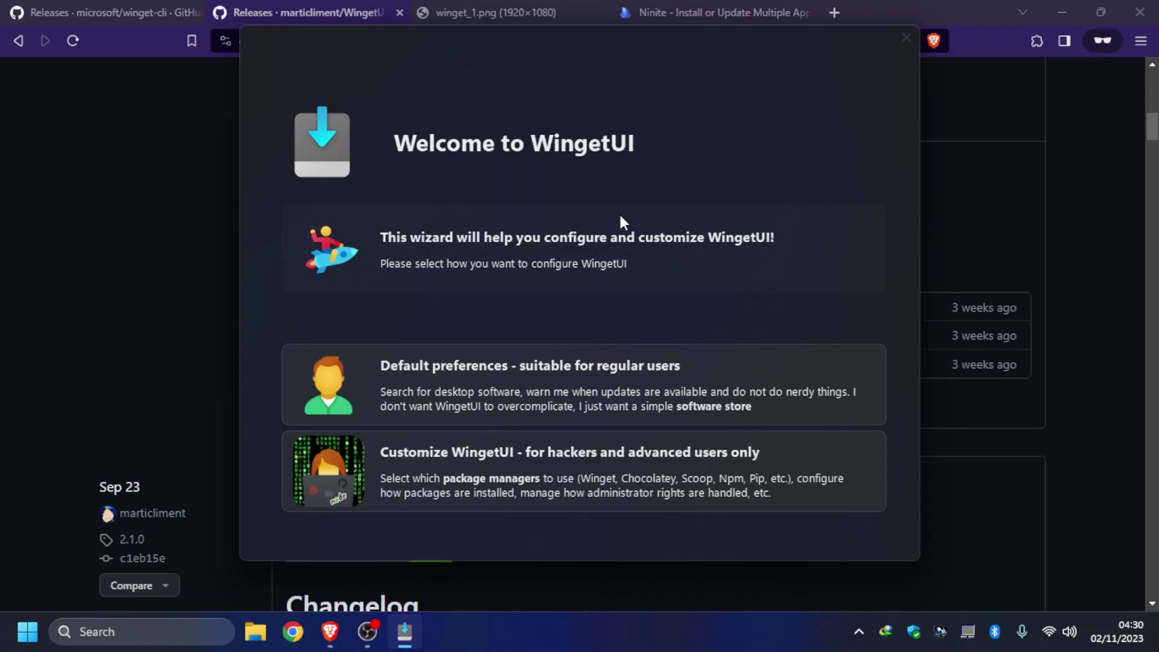
left_click(1140, 12)
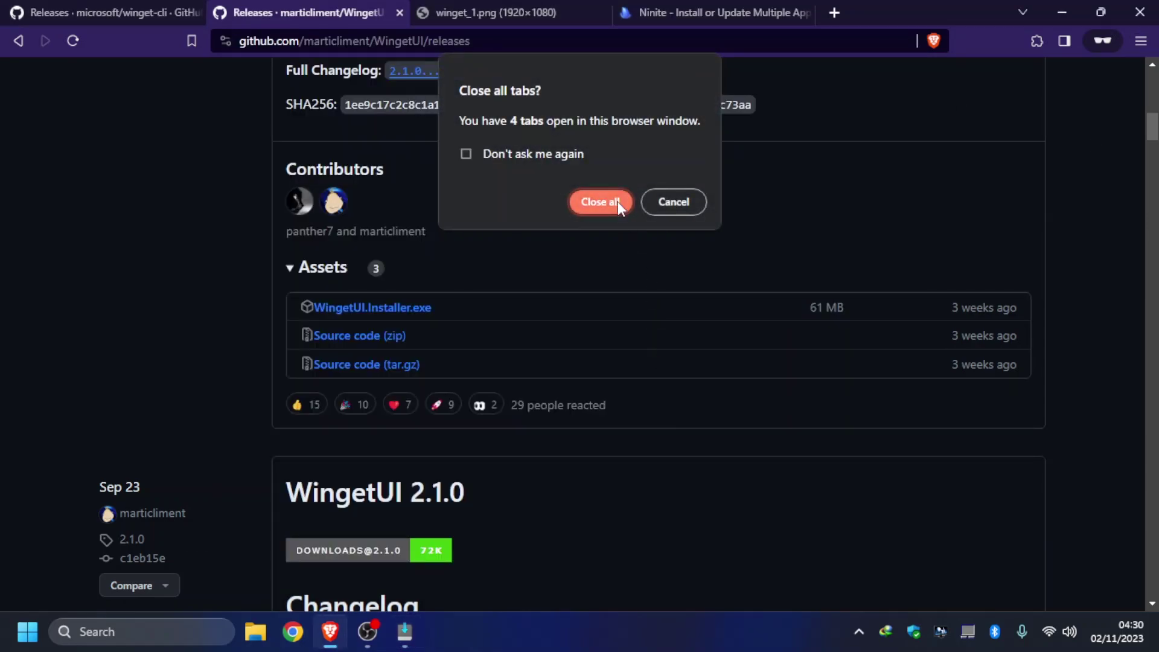
left_click(600, 202)
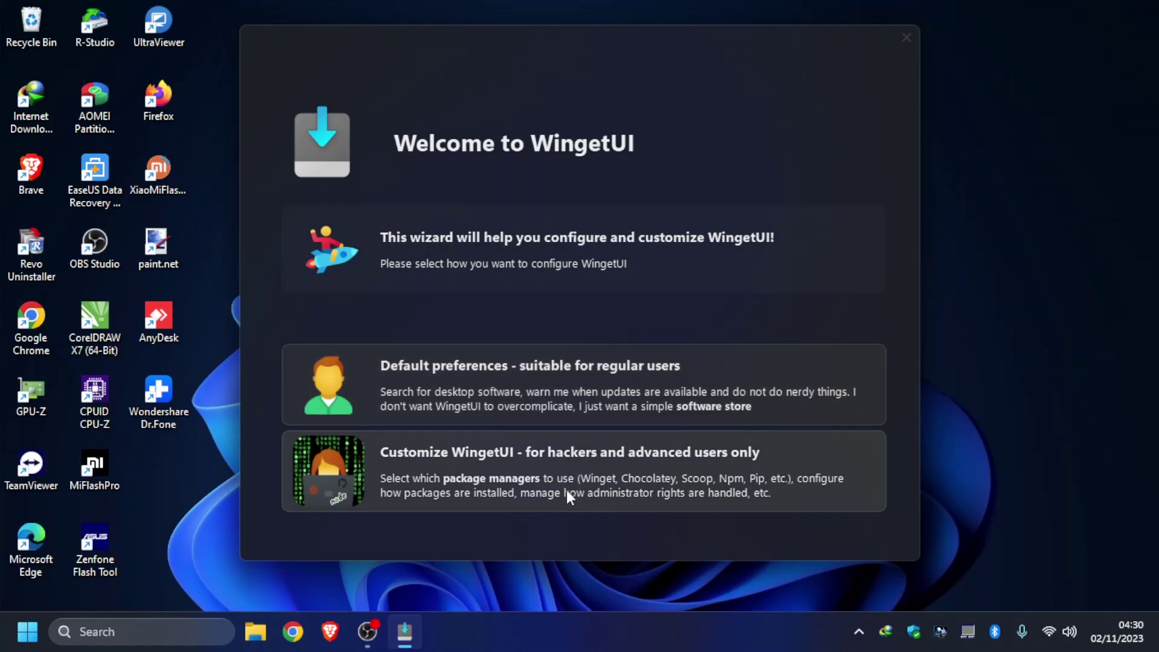
Complete the WingetUI welcome wizard with the default preferences and accept the administrator privileges notice
left_click(678, 385)
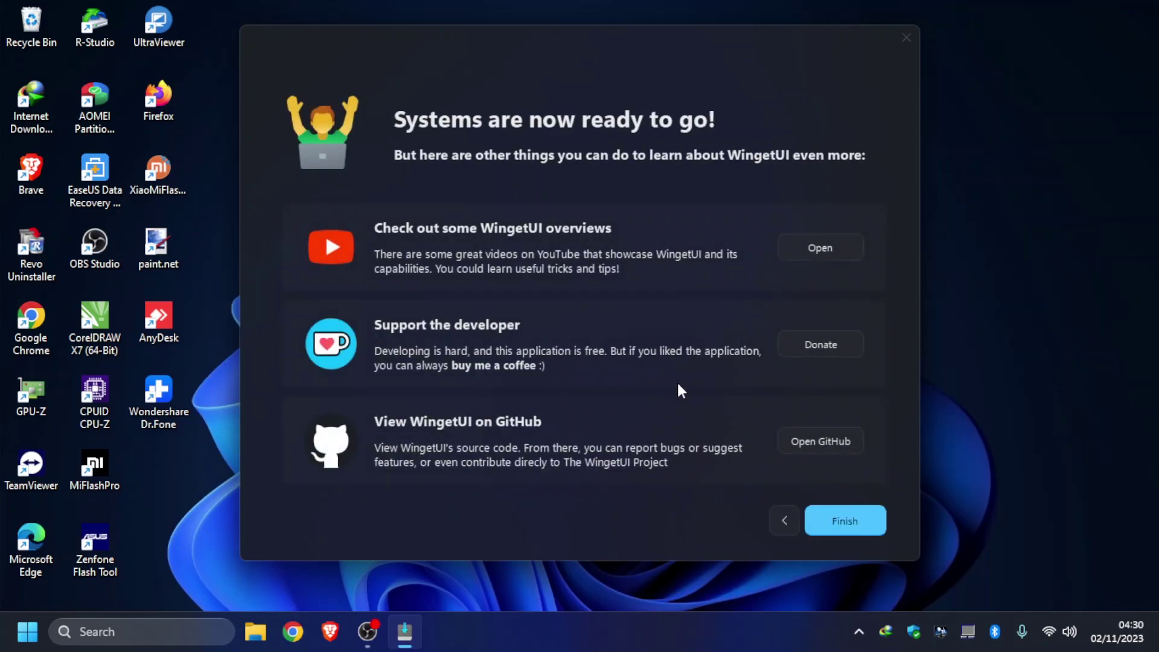
left_click(842, 523)
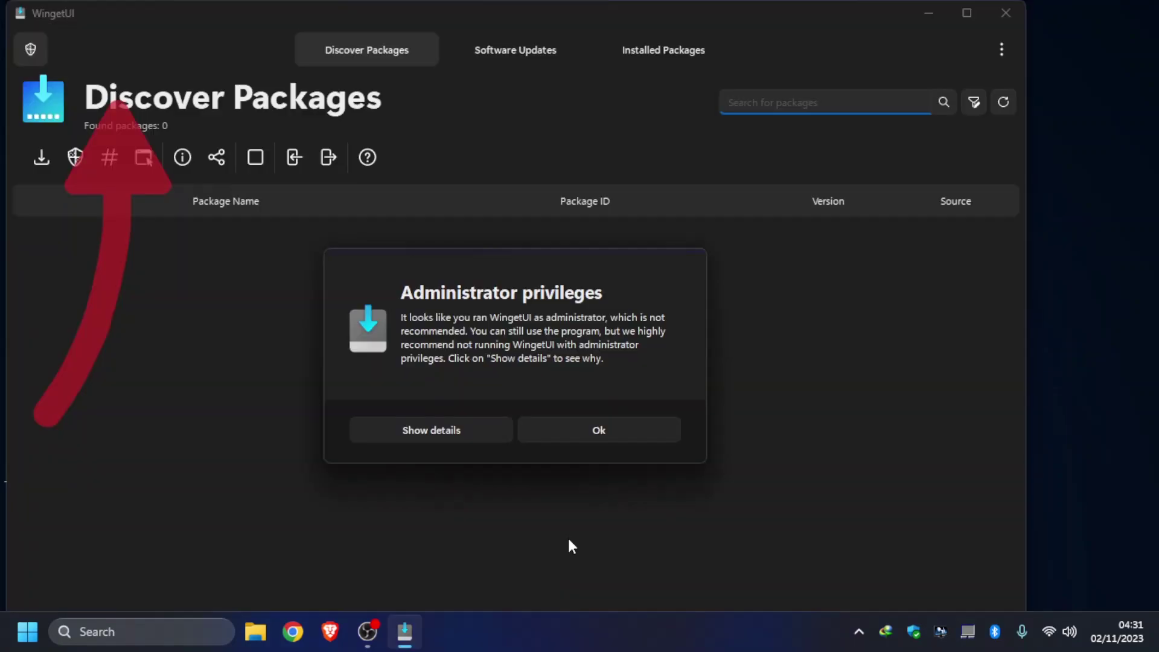
left_click(633, 430)
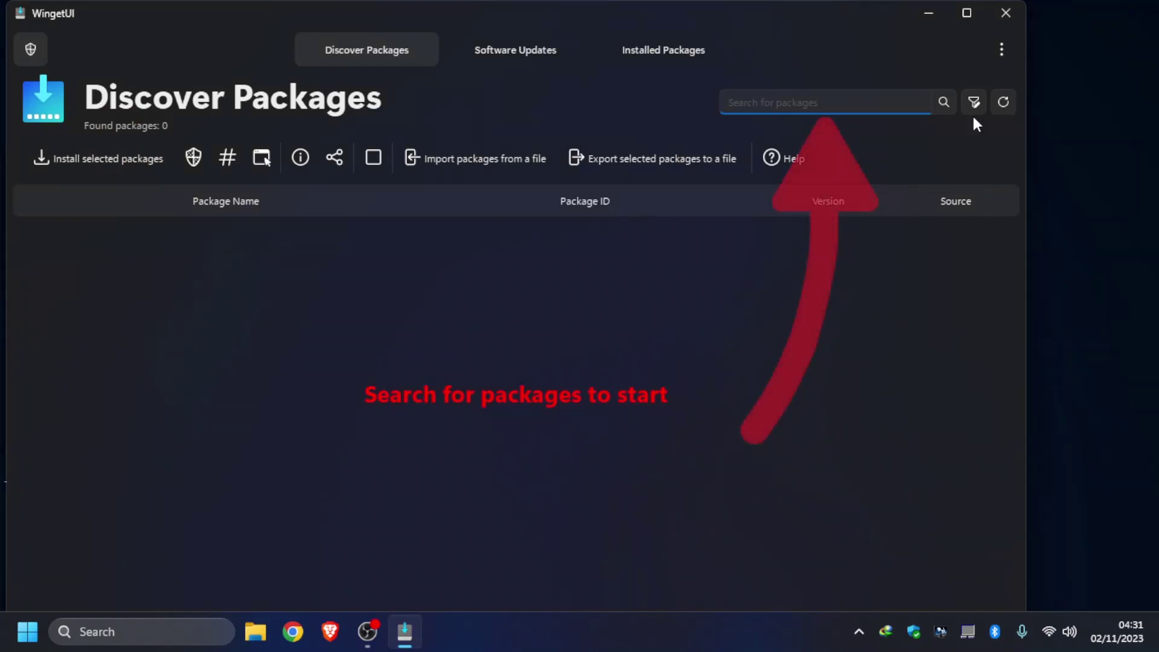
Close WingetUI, find it through Windows search with "winget", and relaunch it as administrator
left_click(1020, 15)
left_click(27, 632)
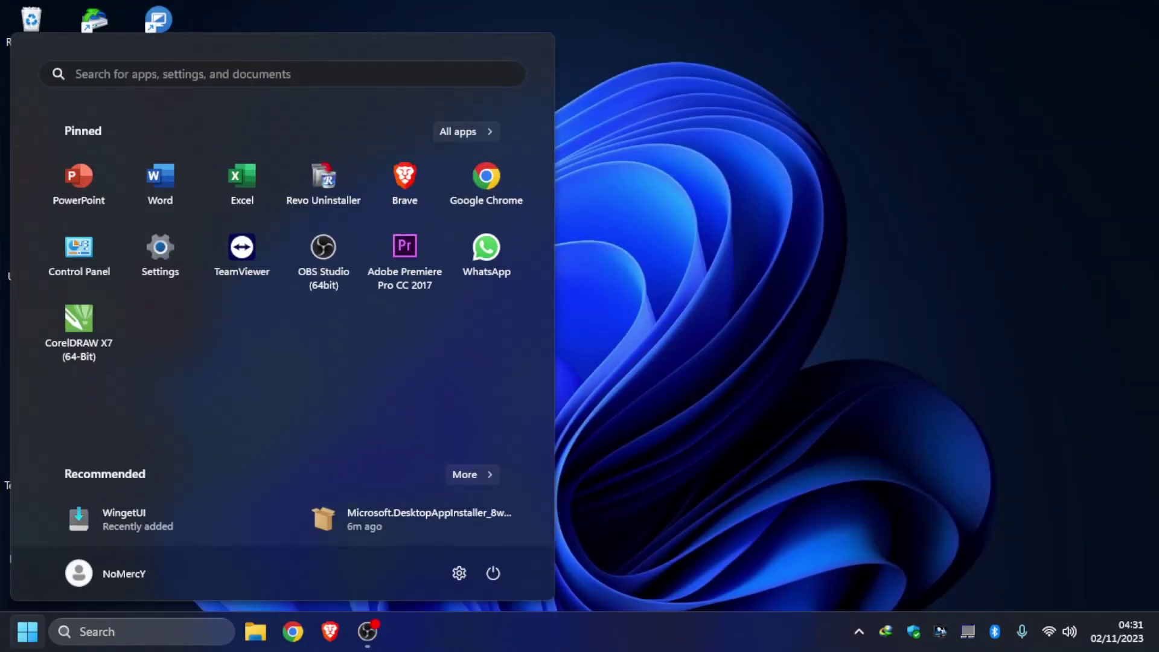
type("winget")
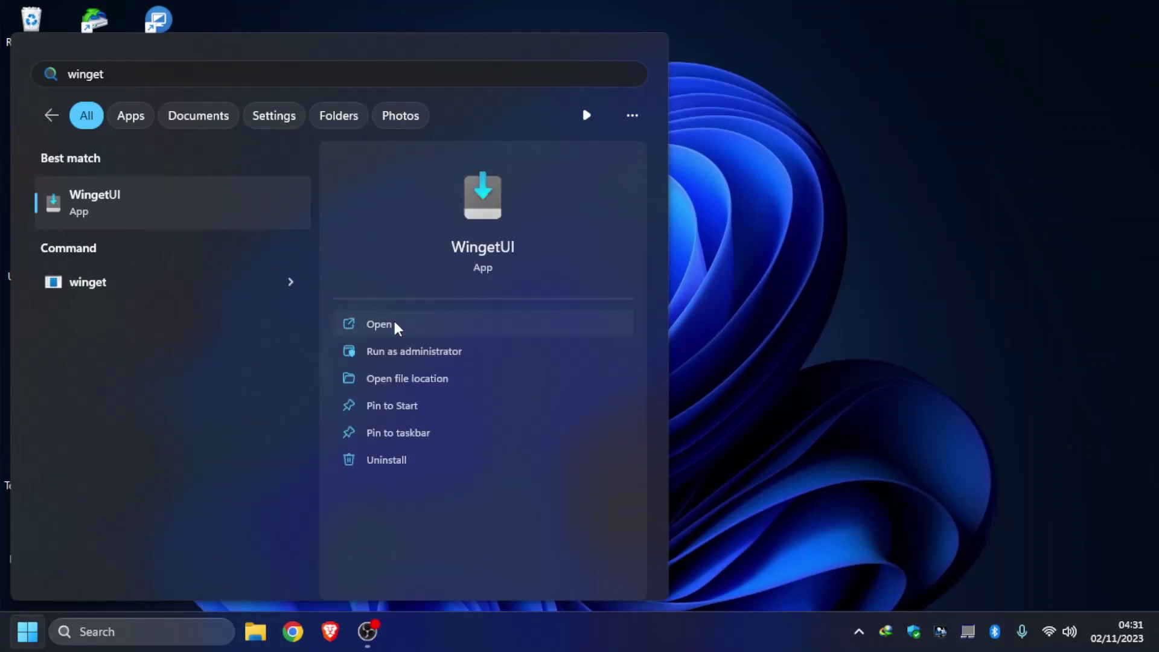
left_click(421, 355)
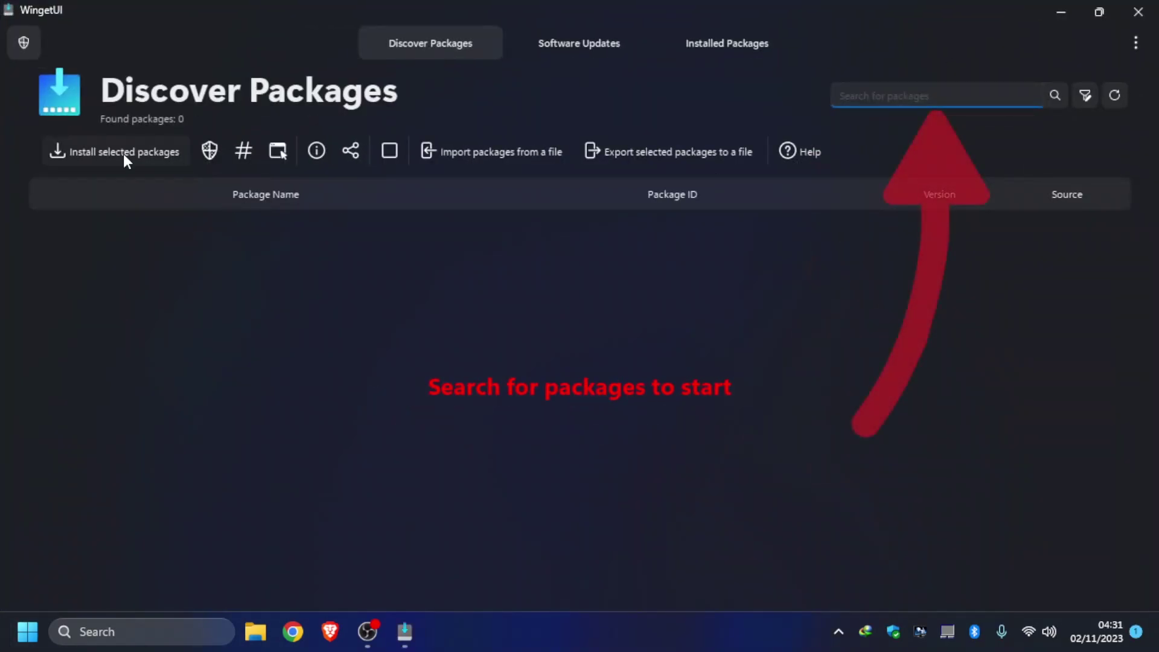
Search the packages for "7zip" and select the 7-Zip package (7zip.7zip) from the Winget source
left_click(883, 88)
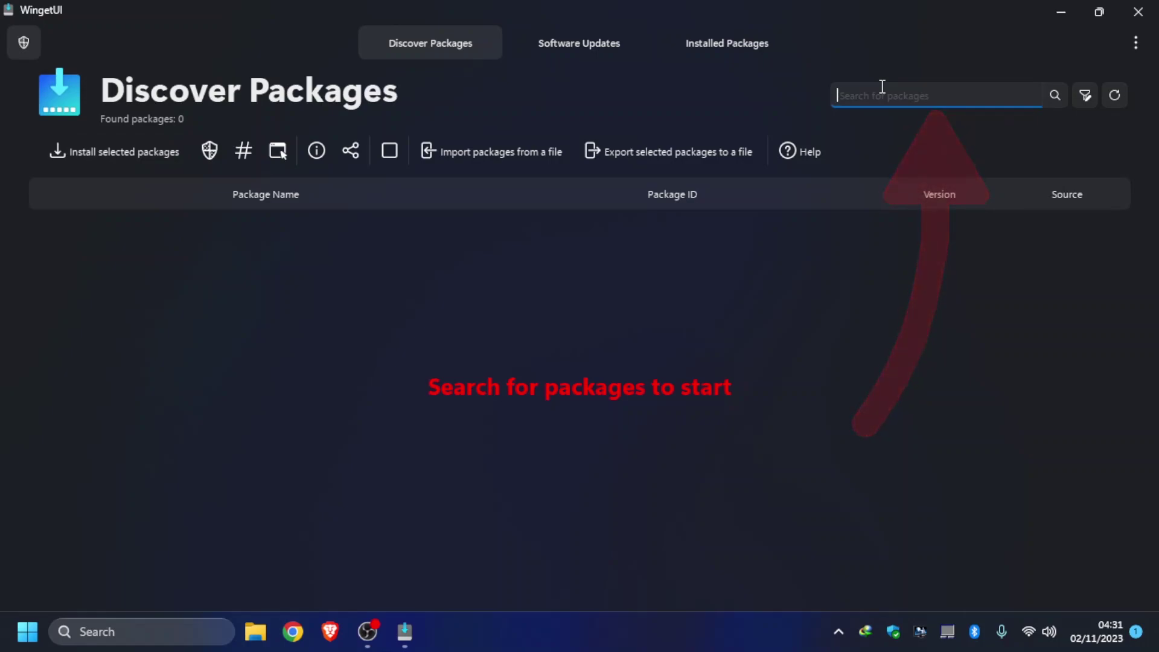
type("7zip")
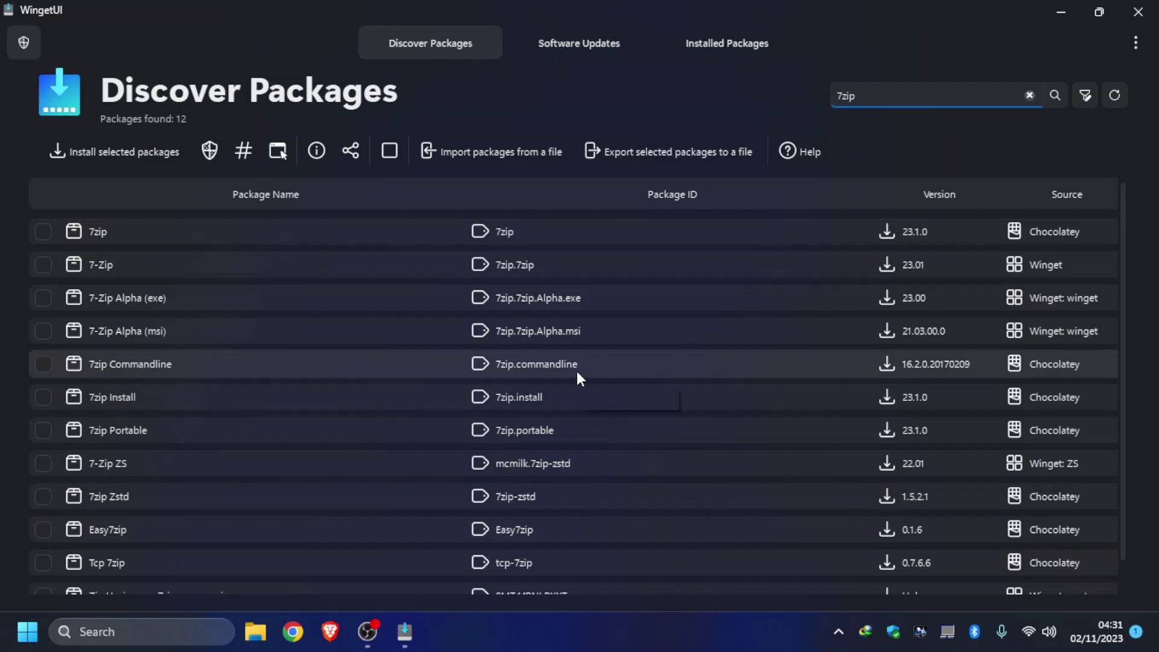
scroll(248, 326, "down", 2)
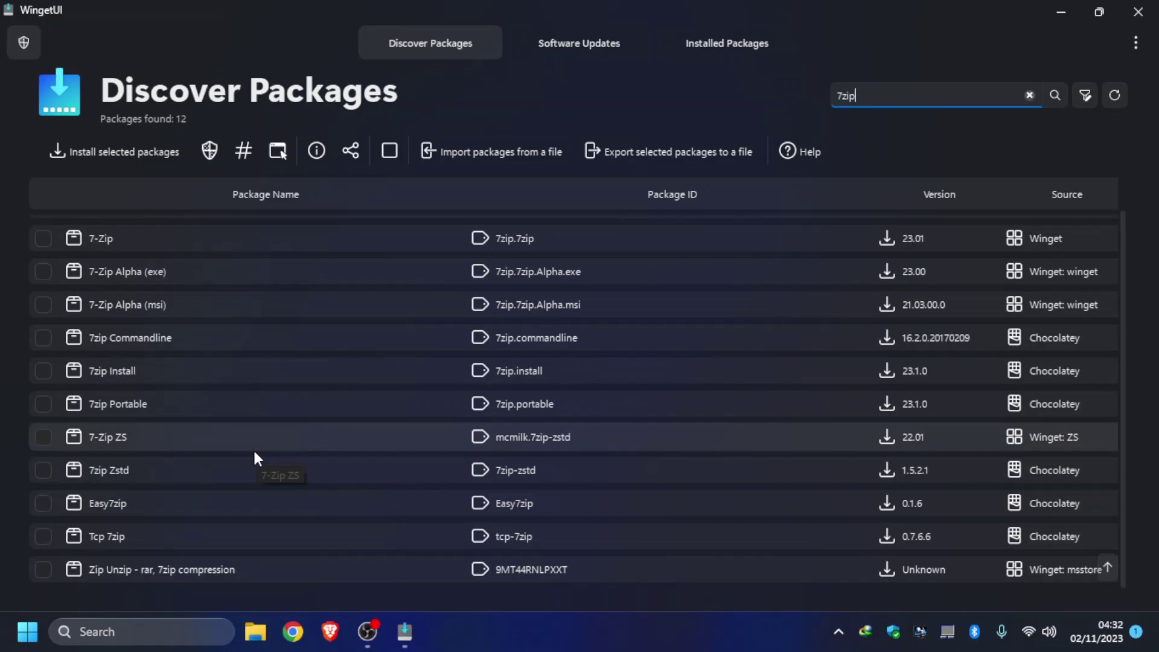
scroll(255, 452, "up", 2)
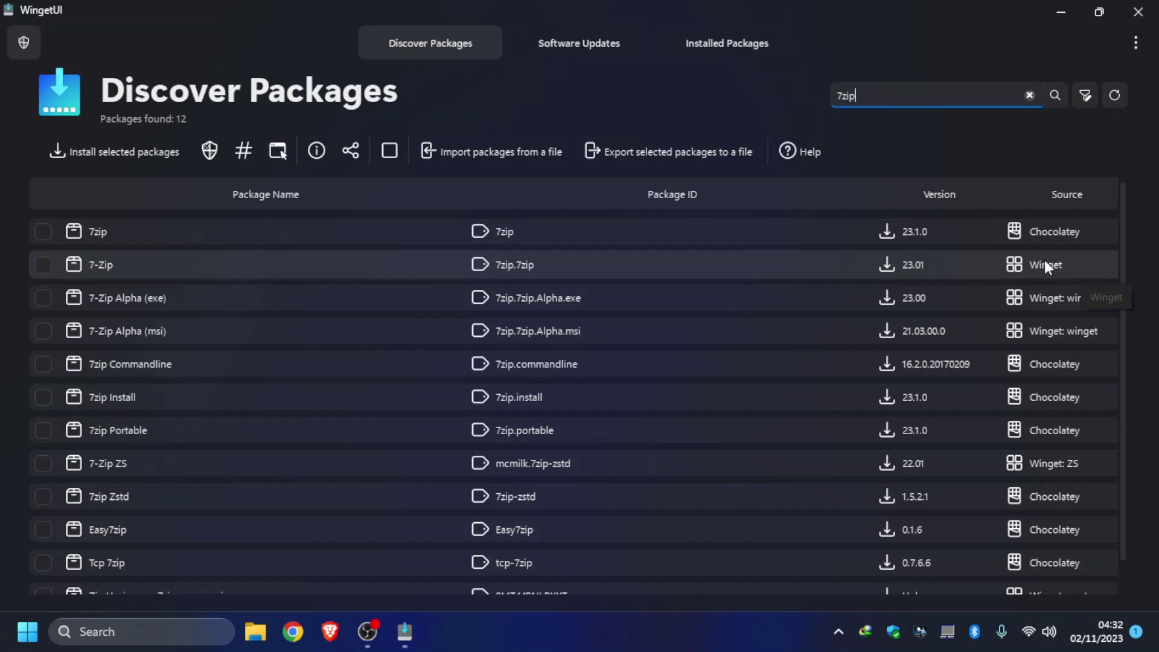
left_click(47, 263)
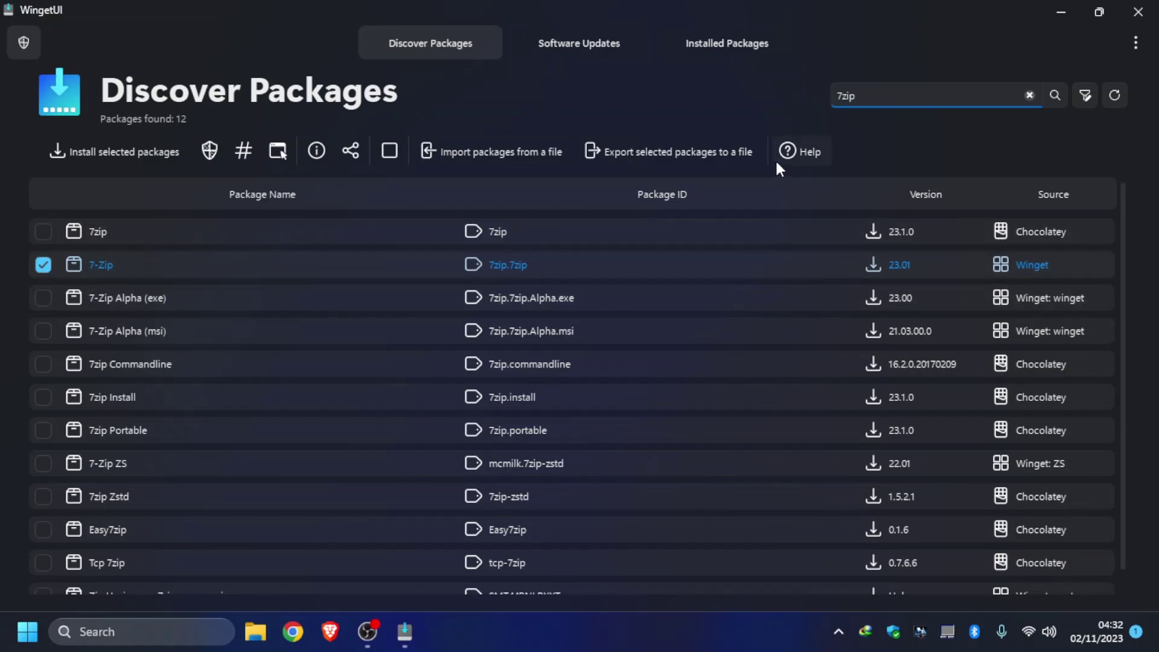
Search the packages for "cpu-z" and select the Cpu Z package from the Chocolatey source
left_click(1029, 95)
type("cpu")
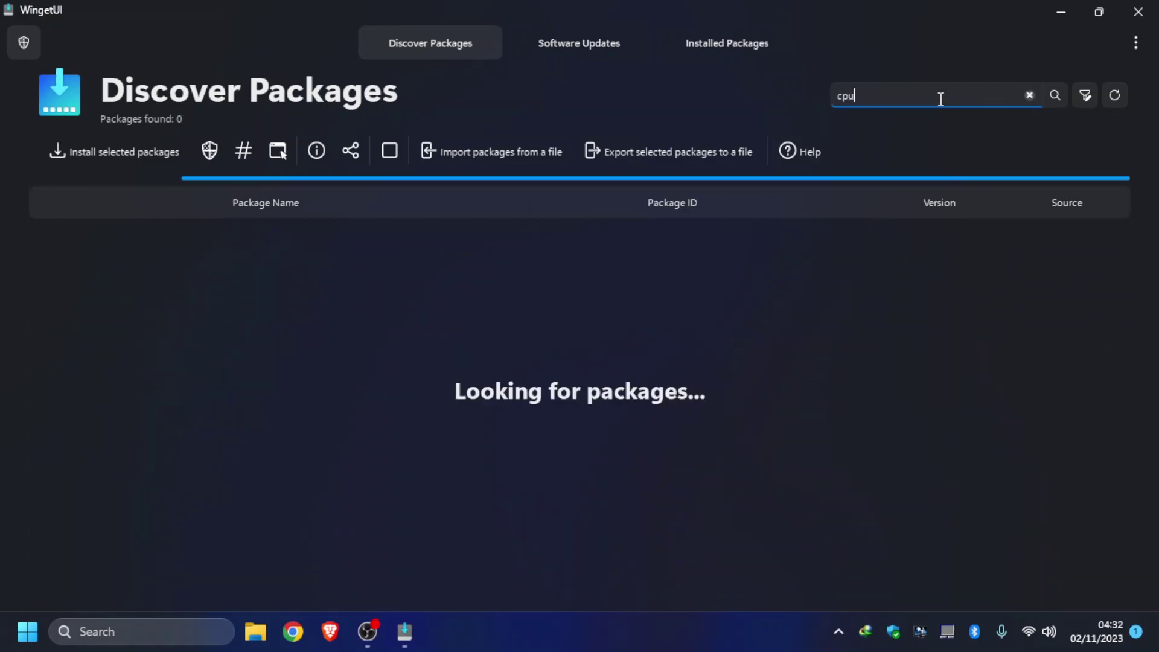
type("-z")
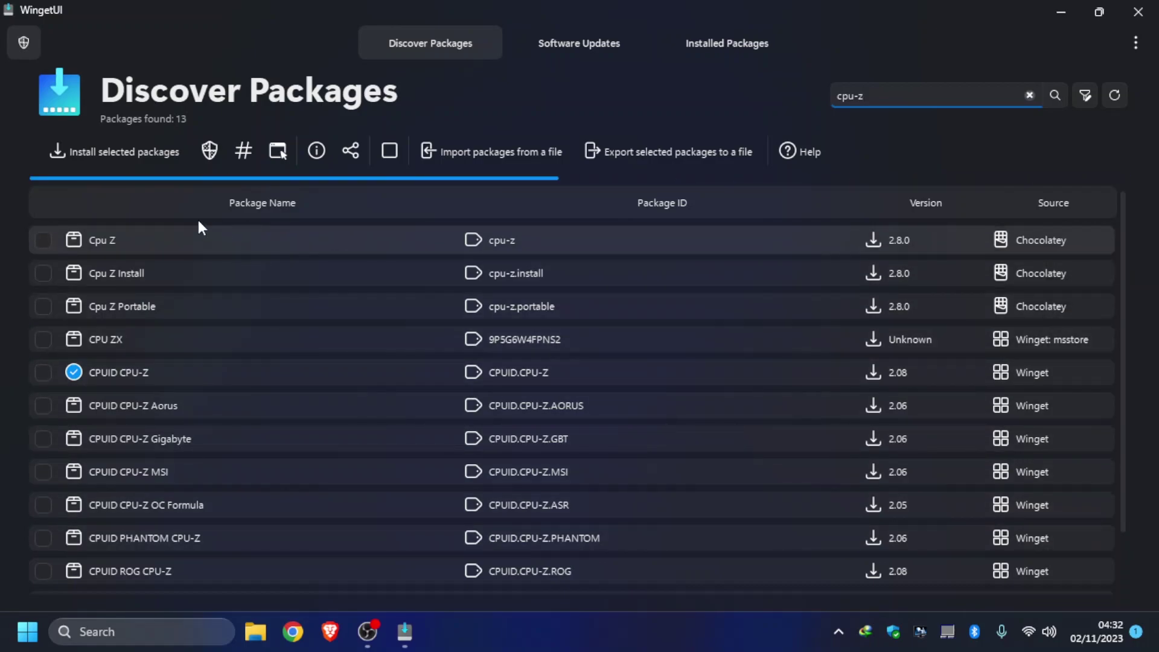
left_click(45, 241)
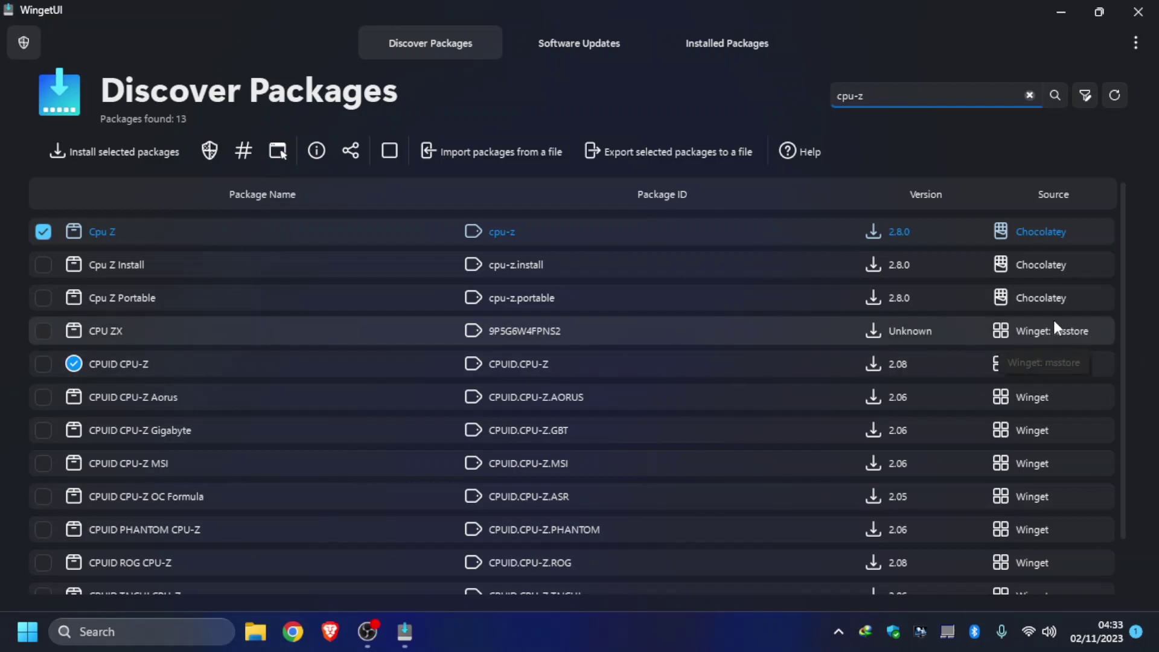
scroll(887, 356, "down", 2)
scroll(840, 374, "up", 2)
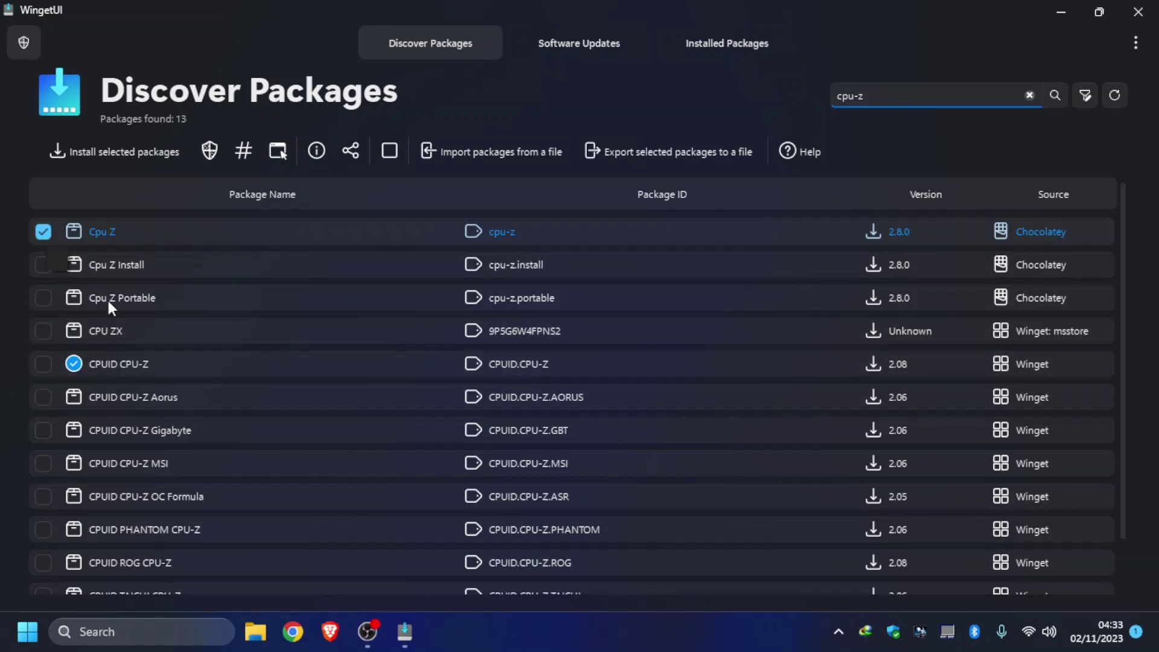
Search for "gom", select the Chocolatey Gom Player package, and start installing all the selected packages
left_click(1029, 96)
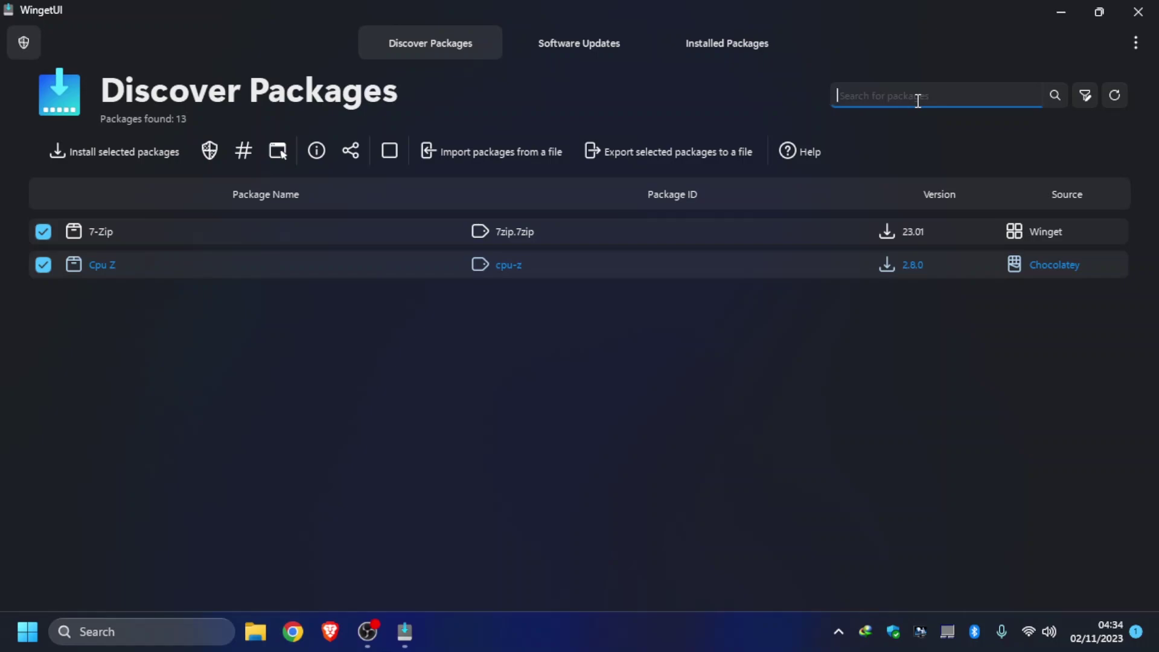
type("gom")
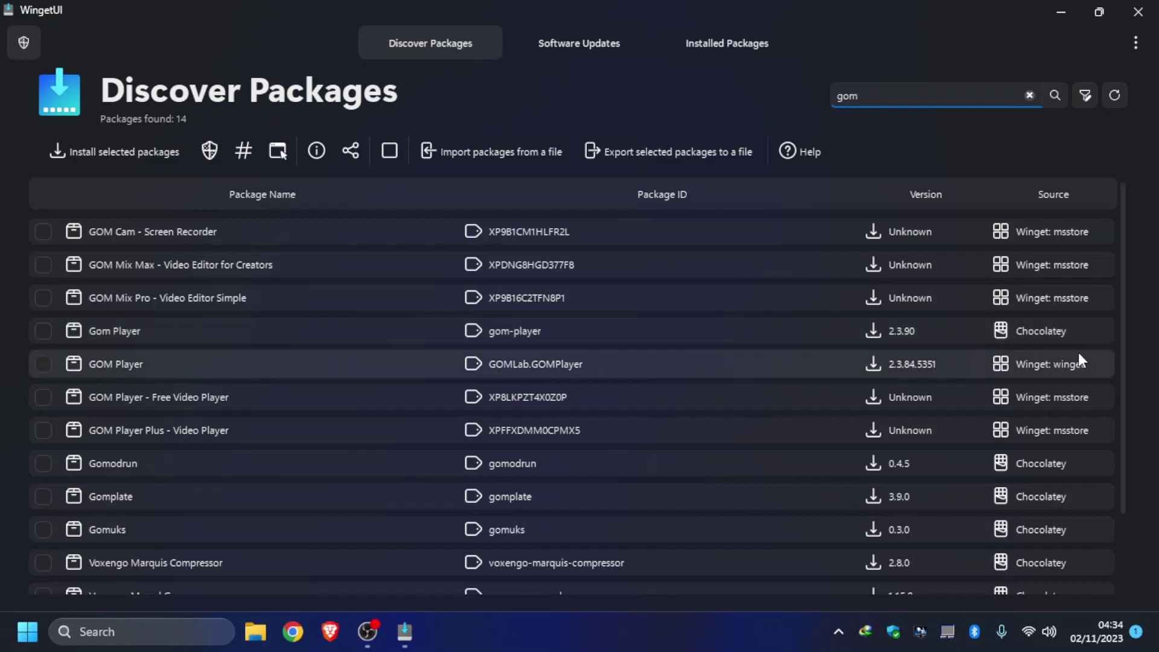
left_click(45, 330)
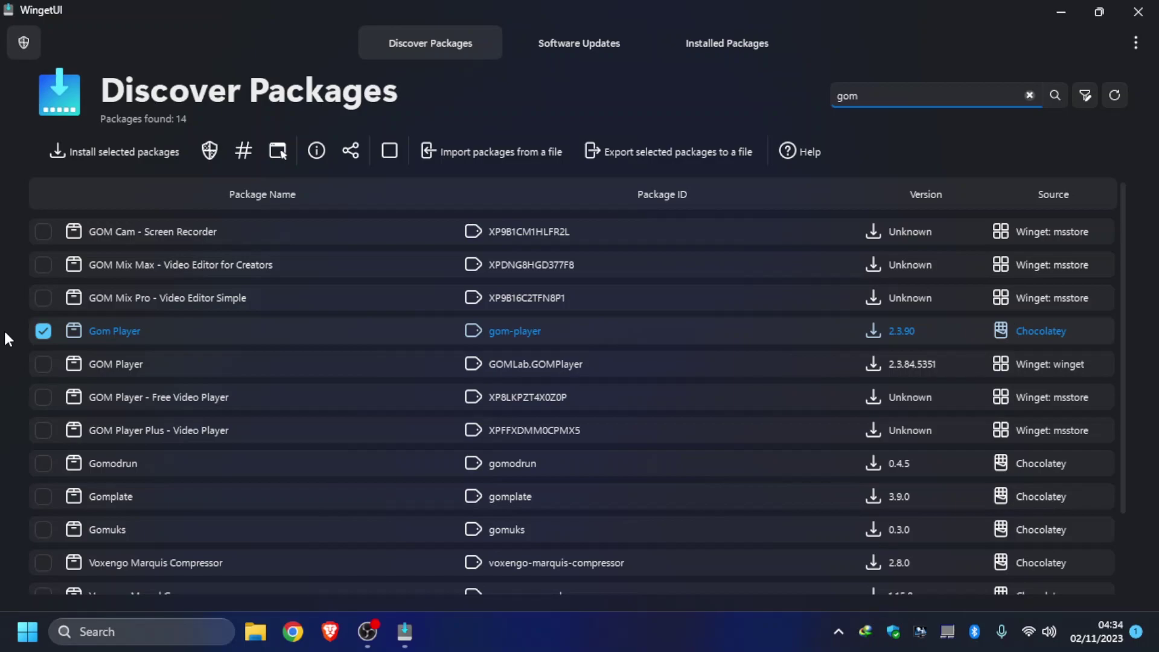
left_click(1029, 95)
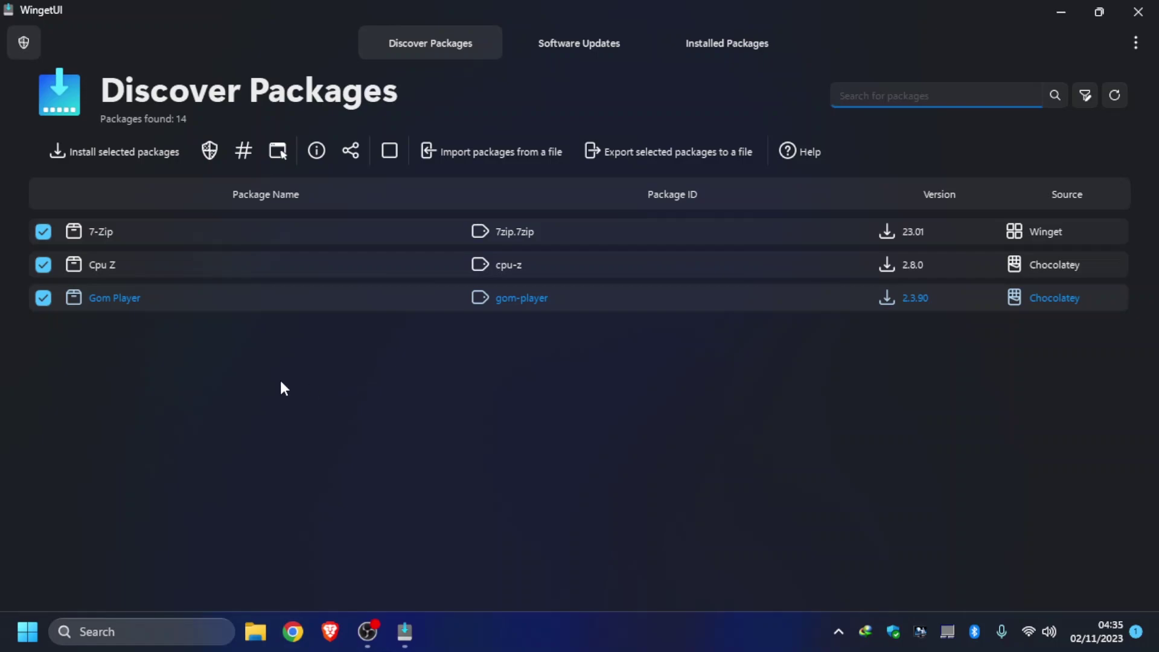
left_click(97, 153)
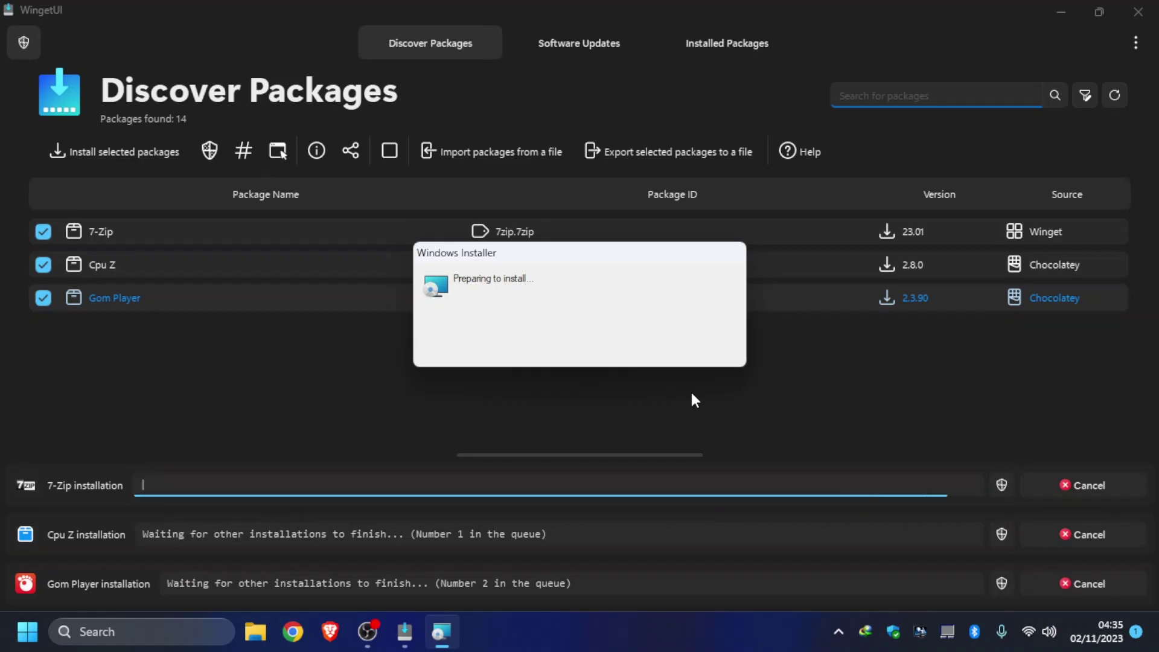
Look up "7zip" in Windows search during the installation, and return to WingetUI
left_click(27, 631)
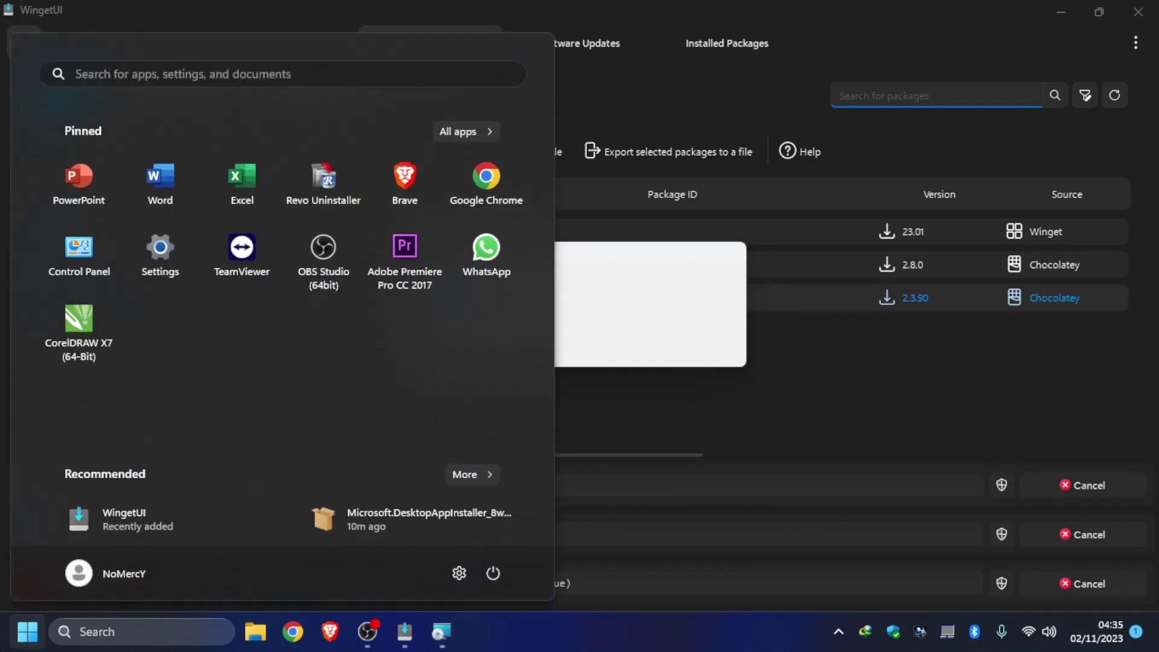
type("7zip")
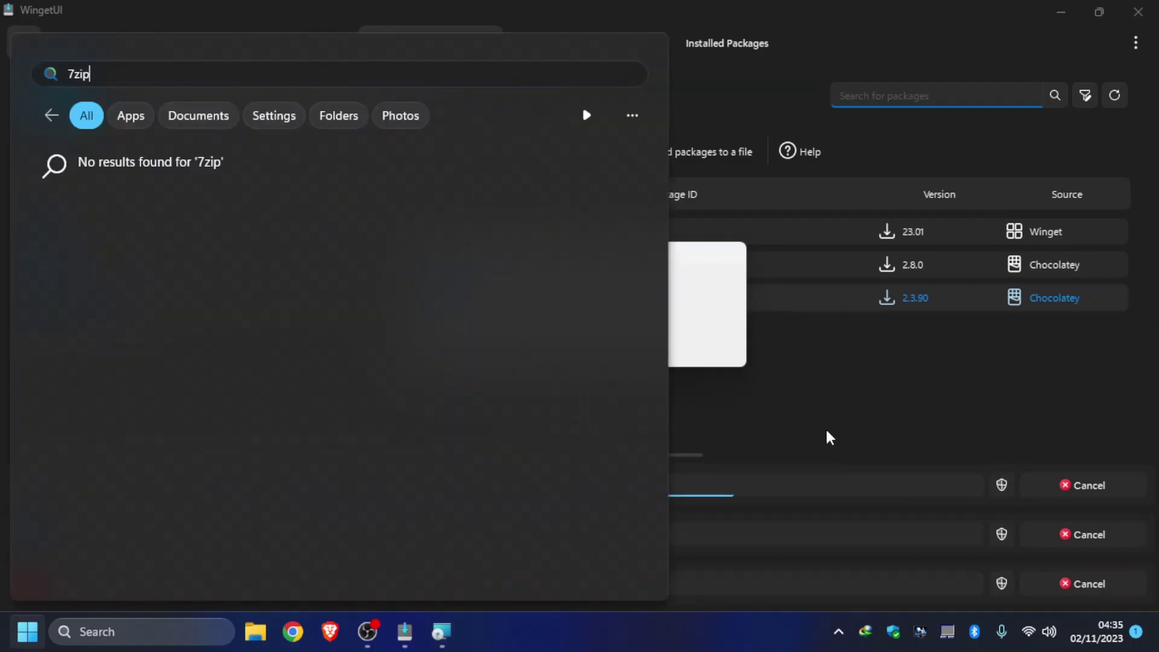
left_click(767, 395)
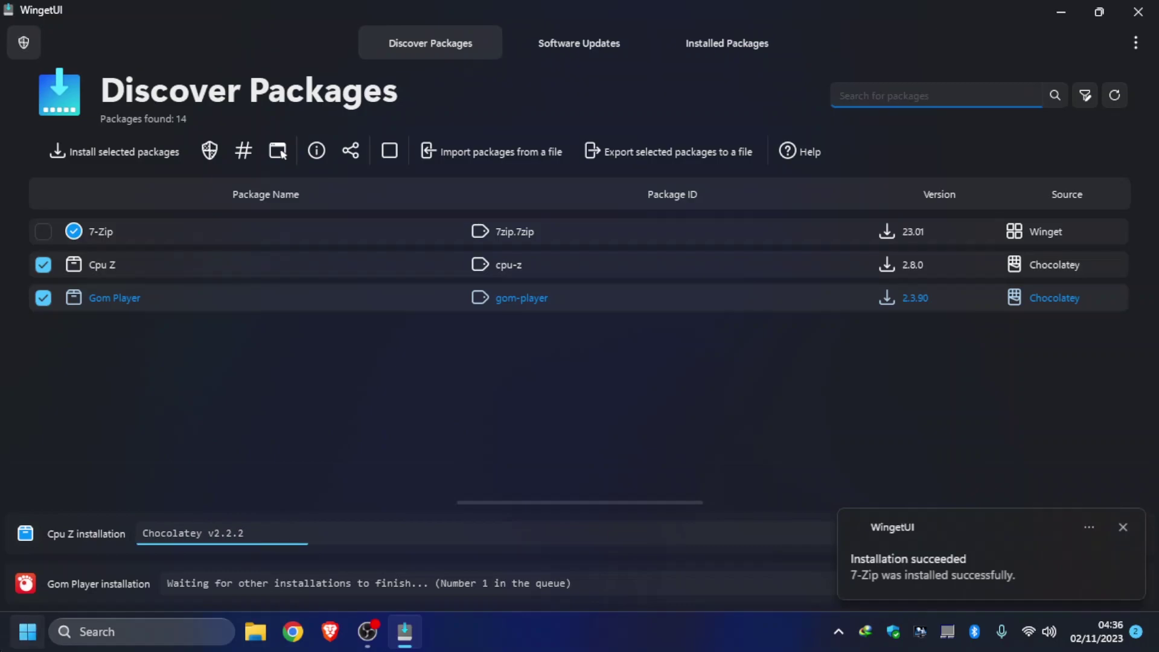
Find "7zip" again through Windows search once it is installed, and open 7-Zip File Manager
key("super")
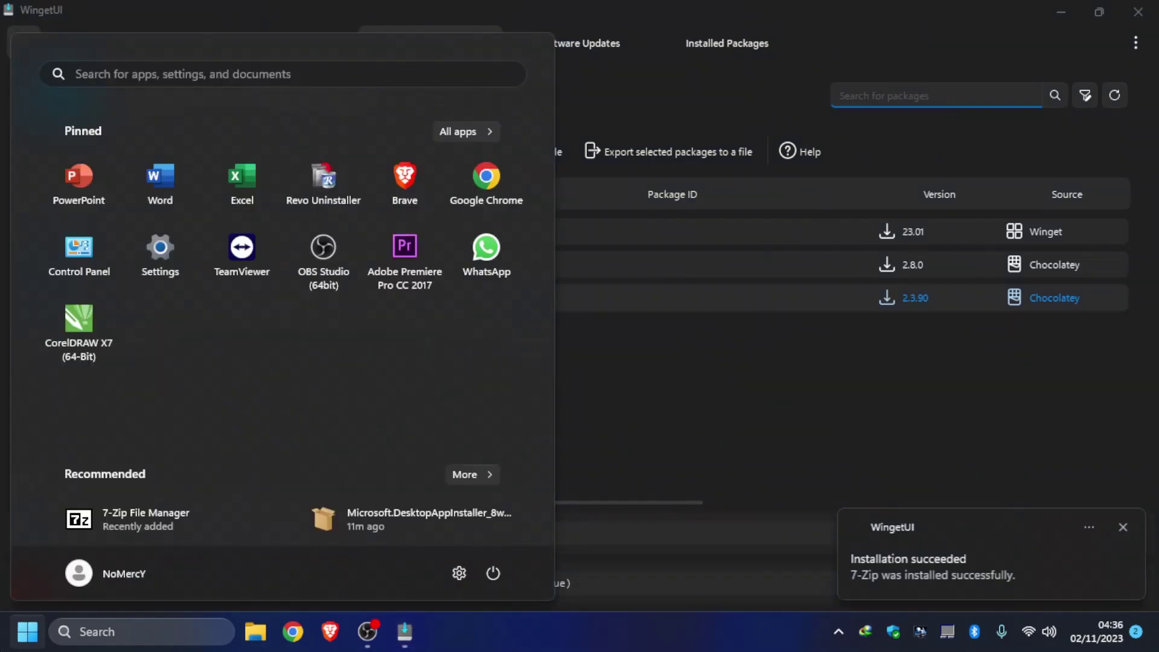
key("super")
key("super")
type("7zip")
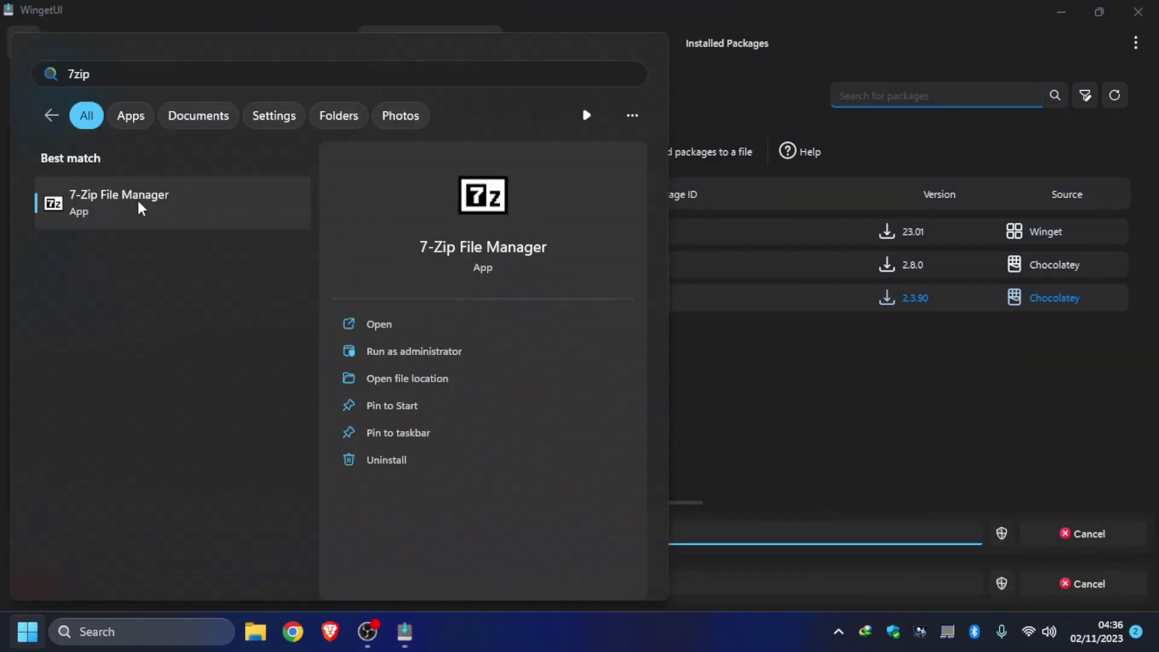
left_click(140, 209)
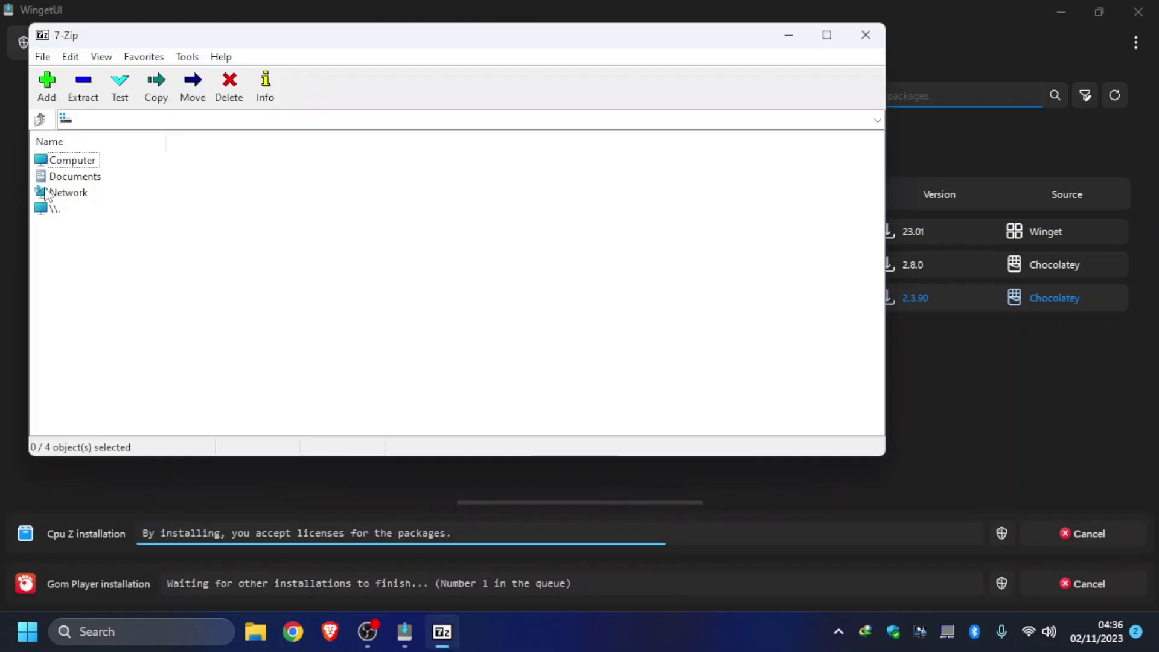
Close 7-Zip File Manager, and look up "cpu-z" in Windows search to open and check CPU-Z before closing it
key("alt+F4")
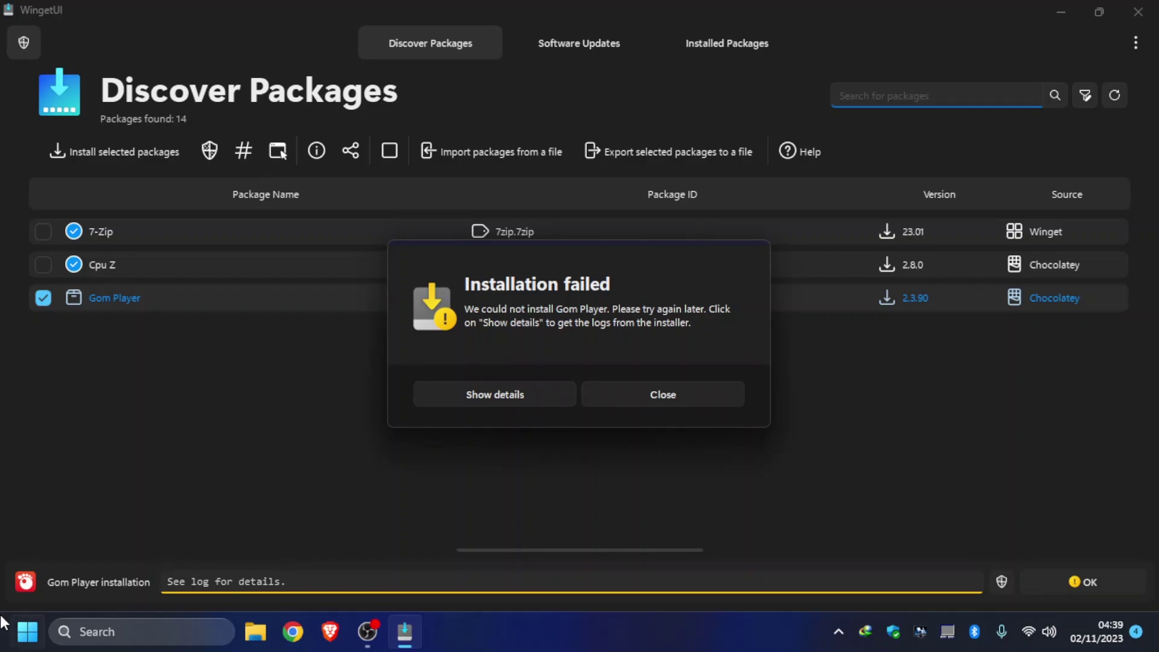
left_click(3, 638)
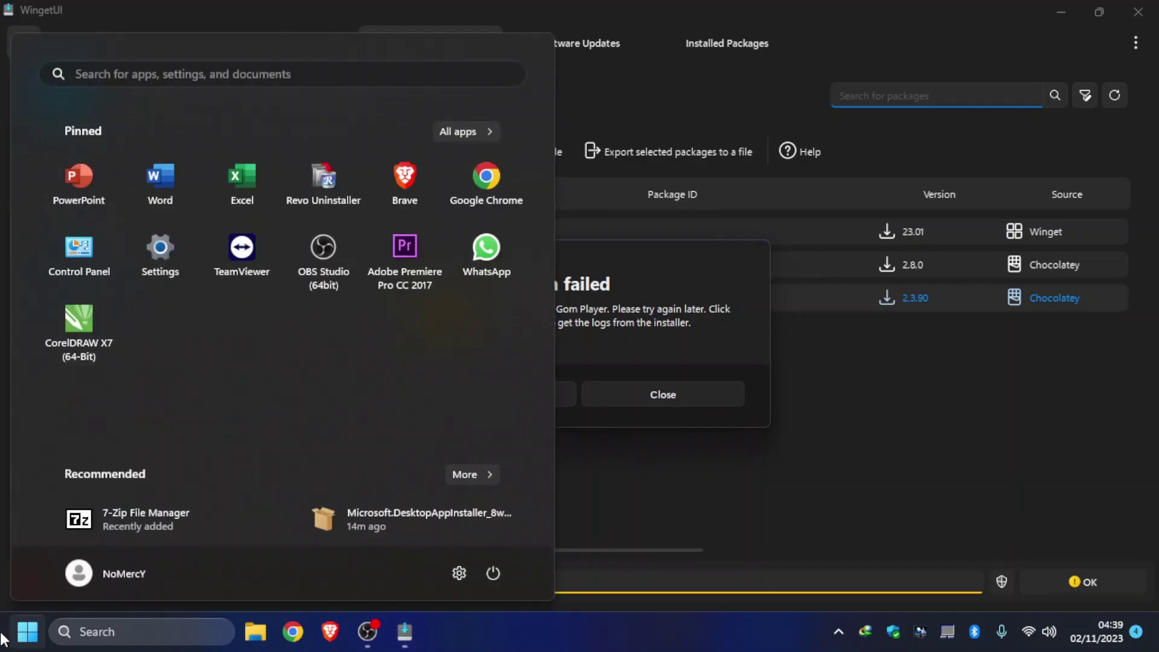
type("cpu-z")
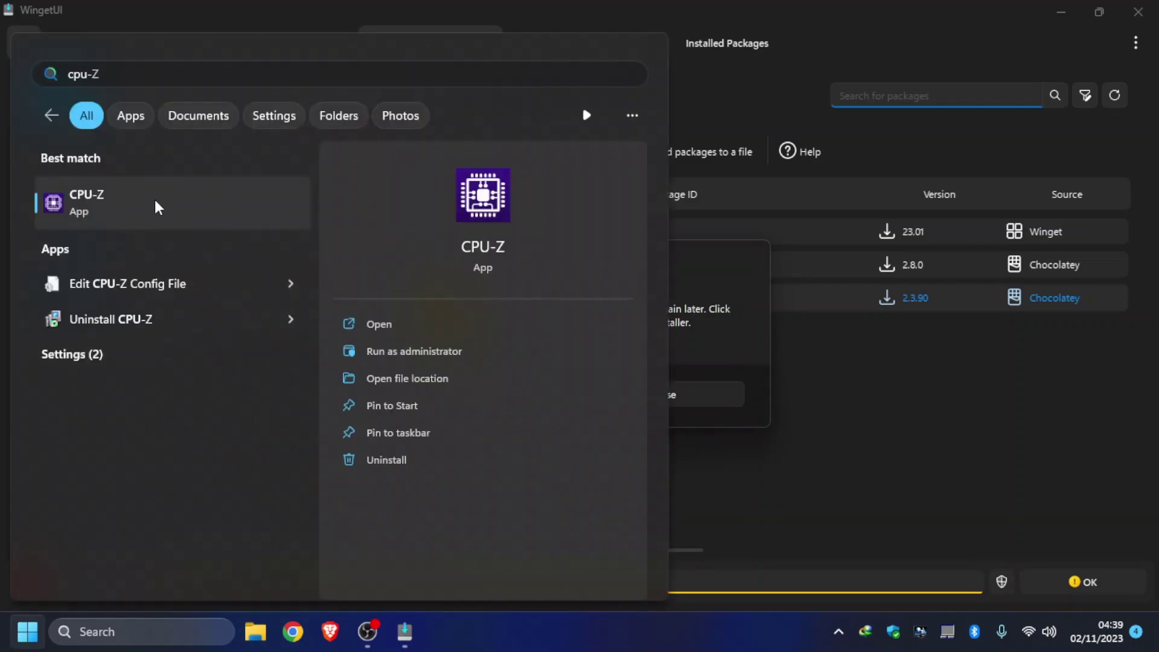
left_click(154, 199)
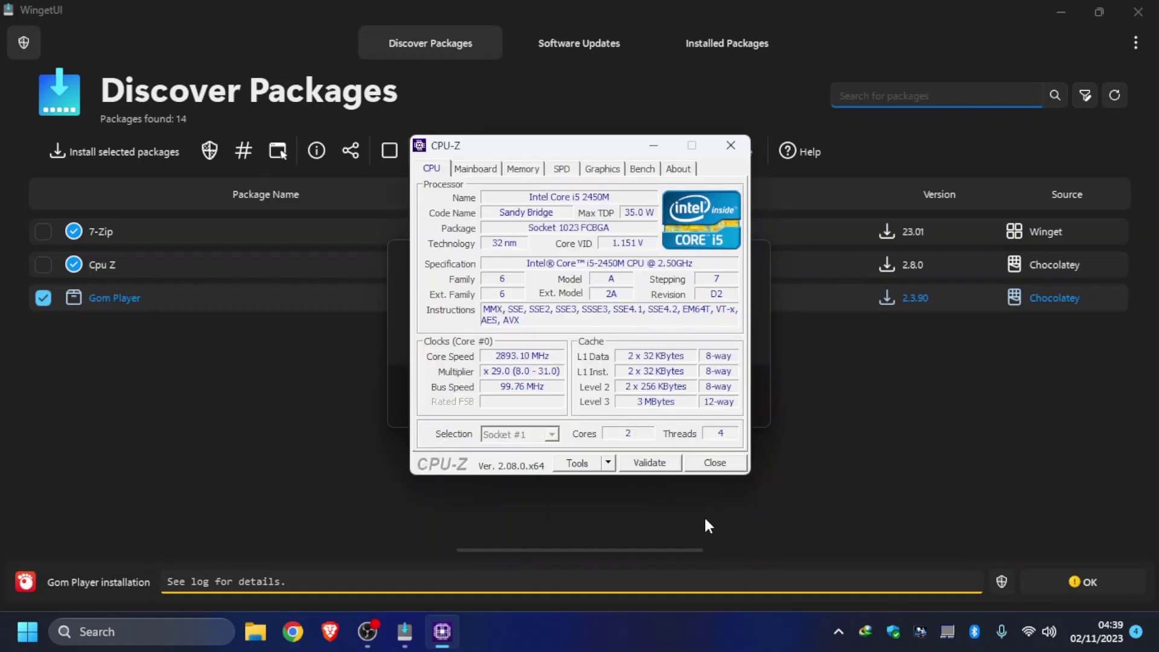
left_click(715, 463)
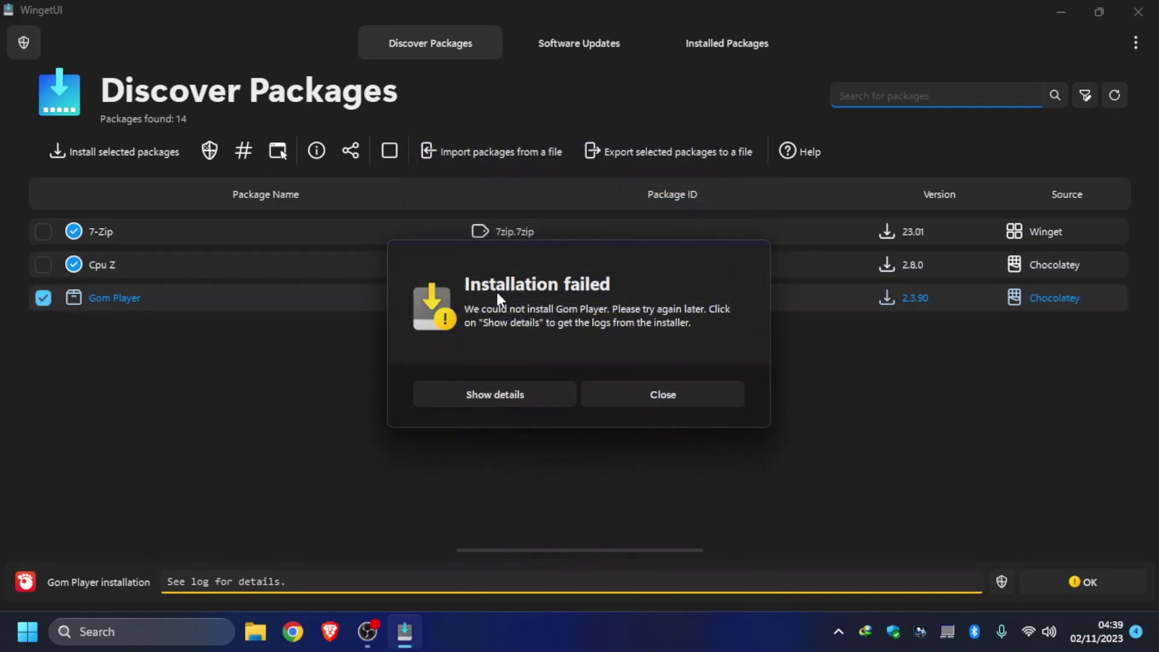
Examine the detailed log of the Gom Player installation for the cause of the failure, and dismiss the dialog
left_click(494, 396)
scroll(595, 452, "down", 10)
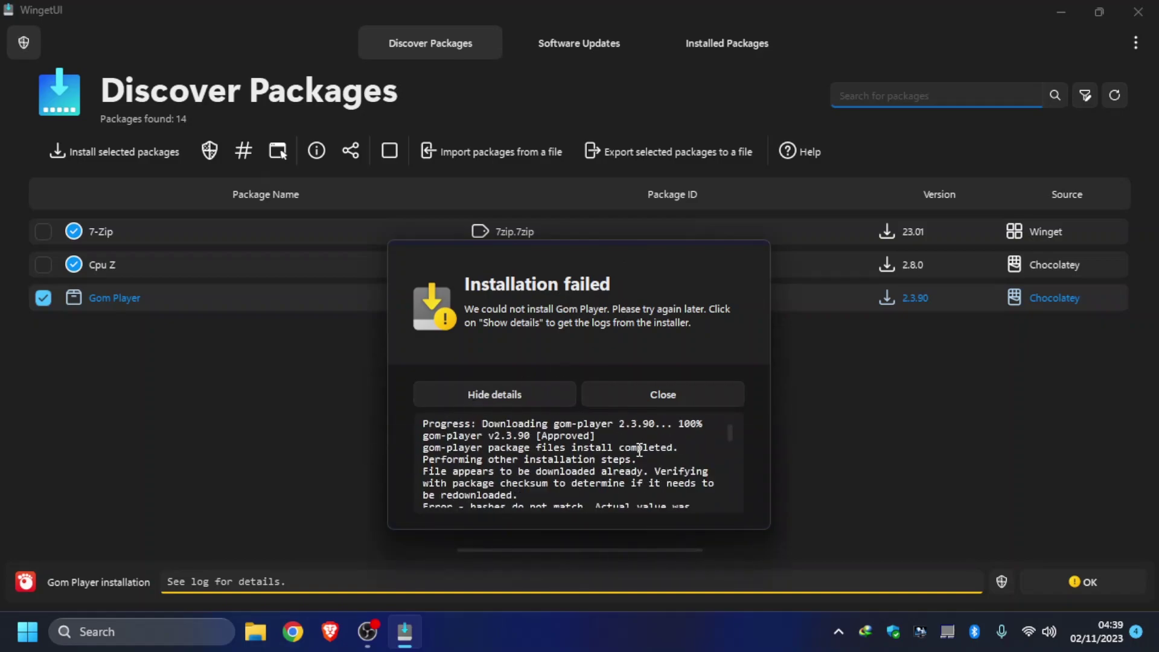
scroll(595, 451, "down", 20)
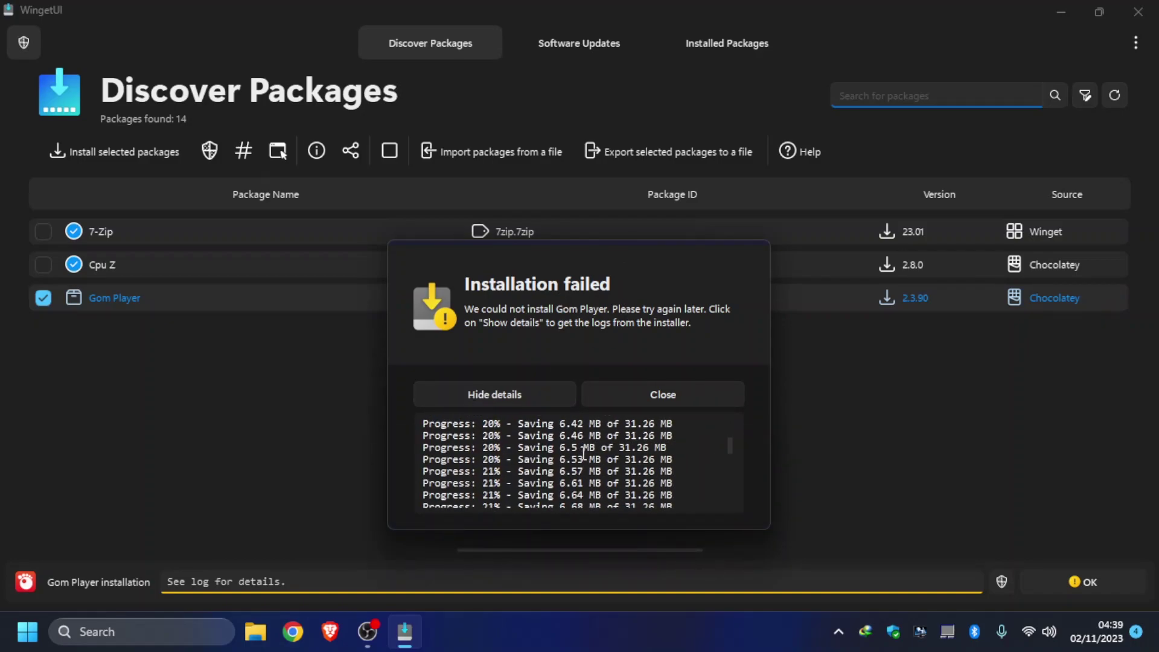
scroll(569, 477, "down", 15)
left_click_drag(425, 464, 630, 459)
left_click(554, 478)
scroll(496, 479, "down", 2)
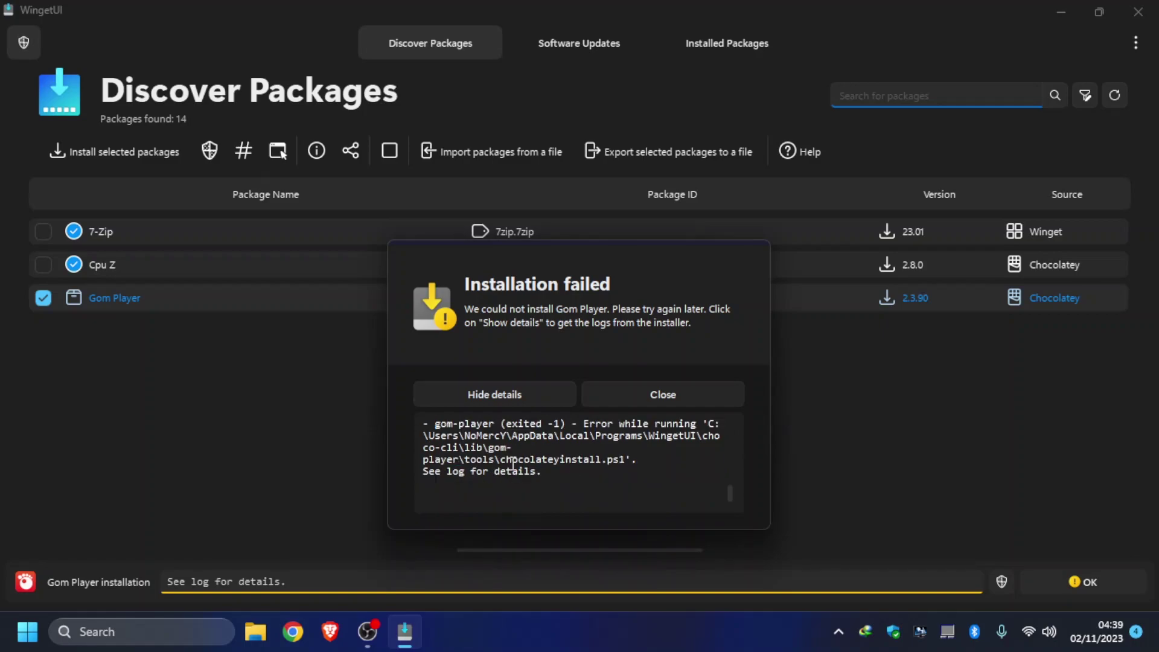
scroll(531, 456, "up", 2)
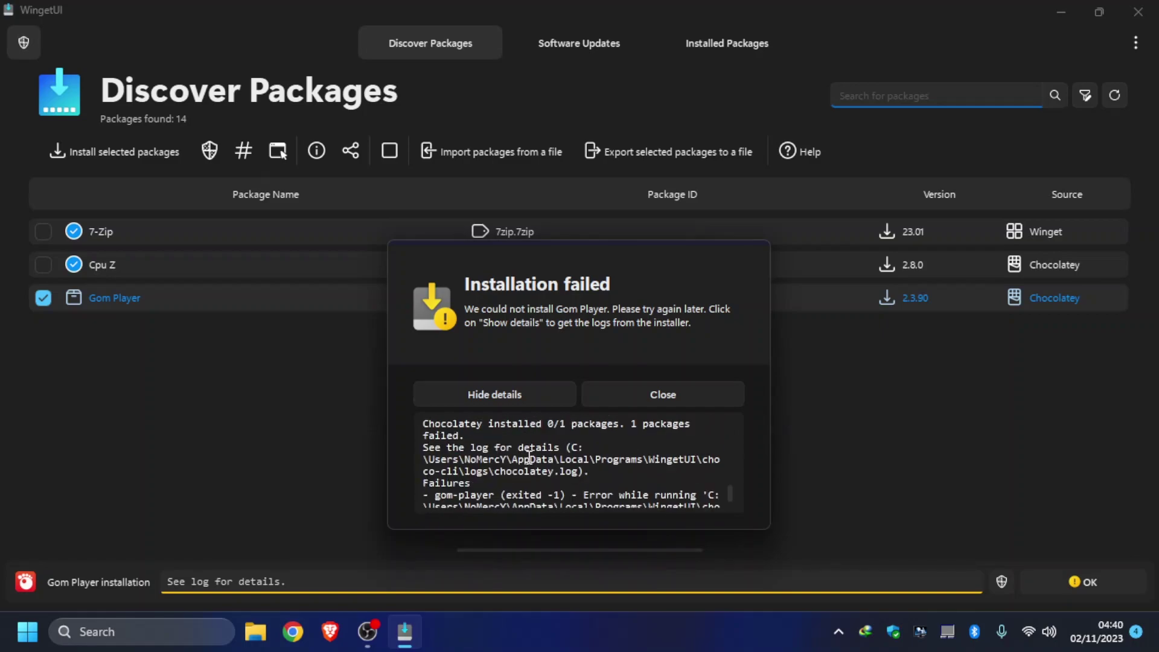
scroll(528, 464, "up", 1)
scroll(528, 465, "up", 1)
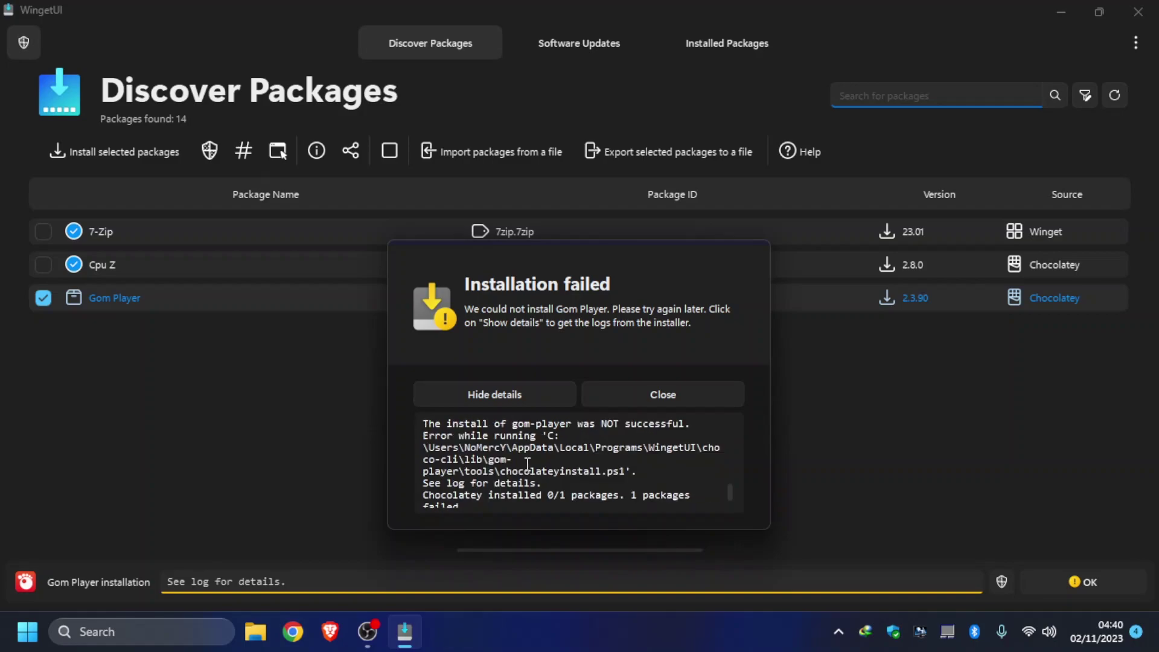
scroll(525, 465, "up", 1)
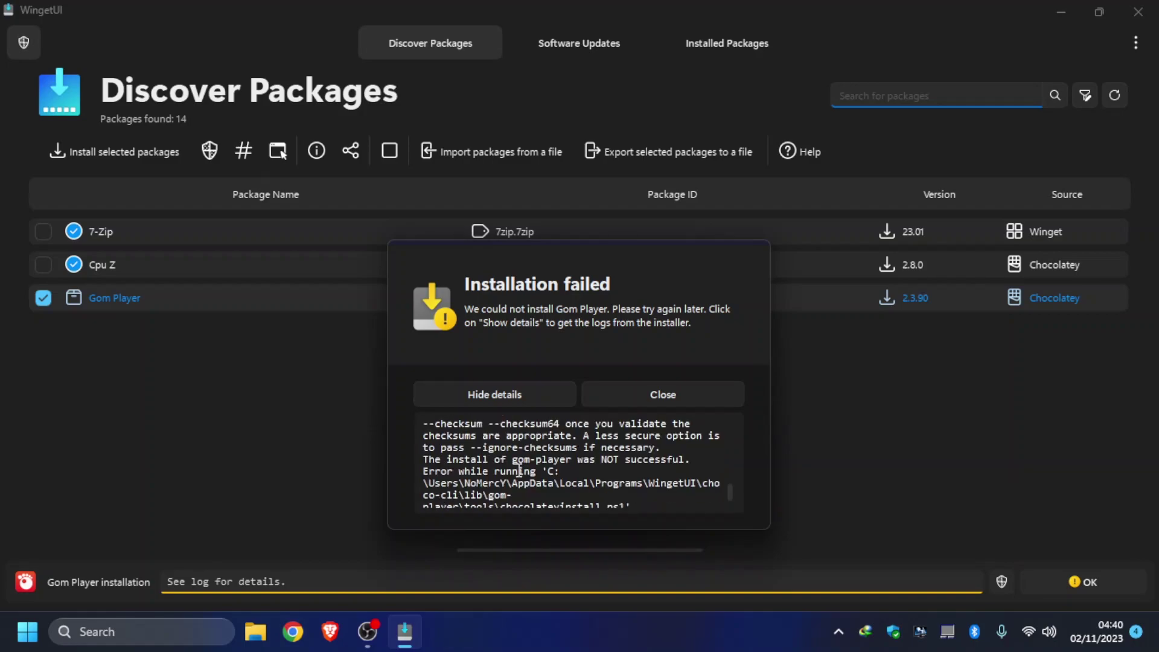
scroll(513, 474, "up", 2)
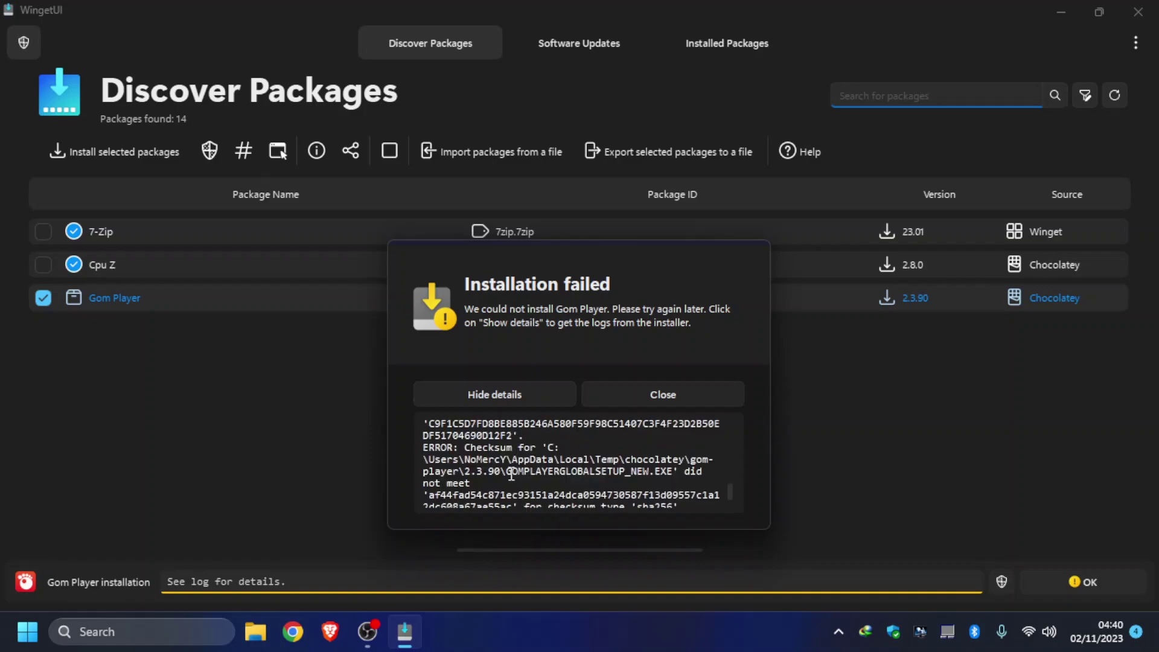
scroll(511, 474, "down", 5)
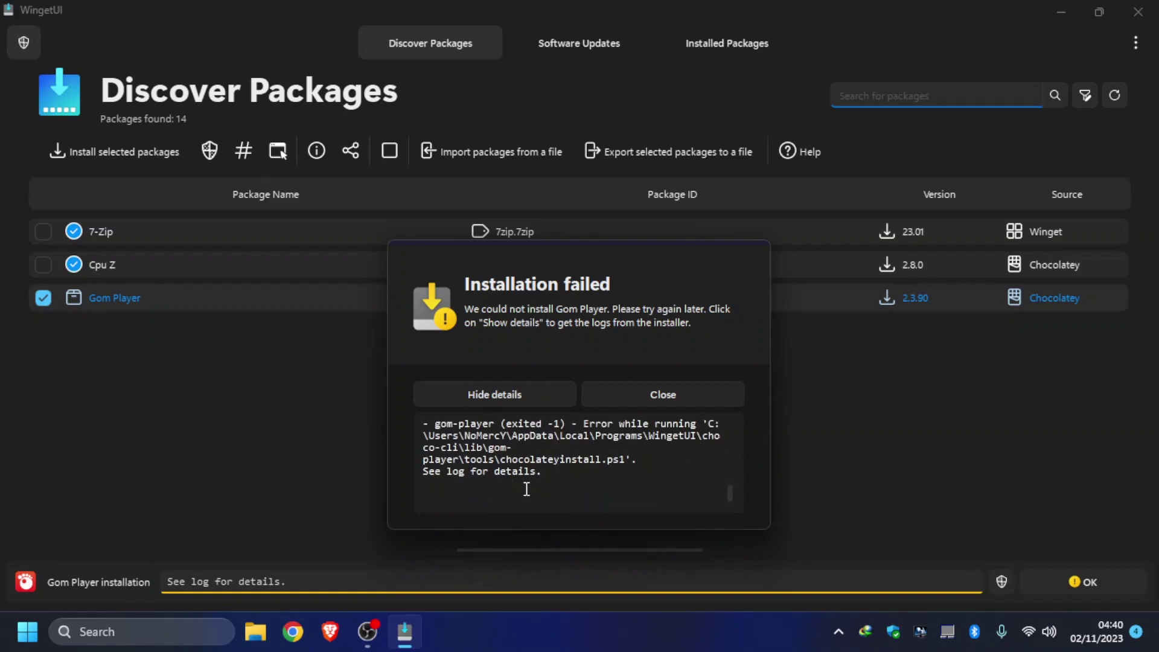
left_click(717, 388)
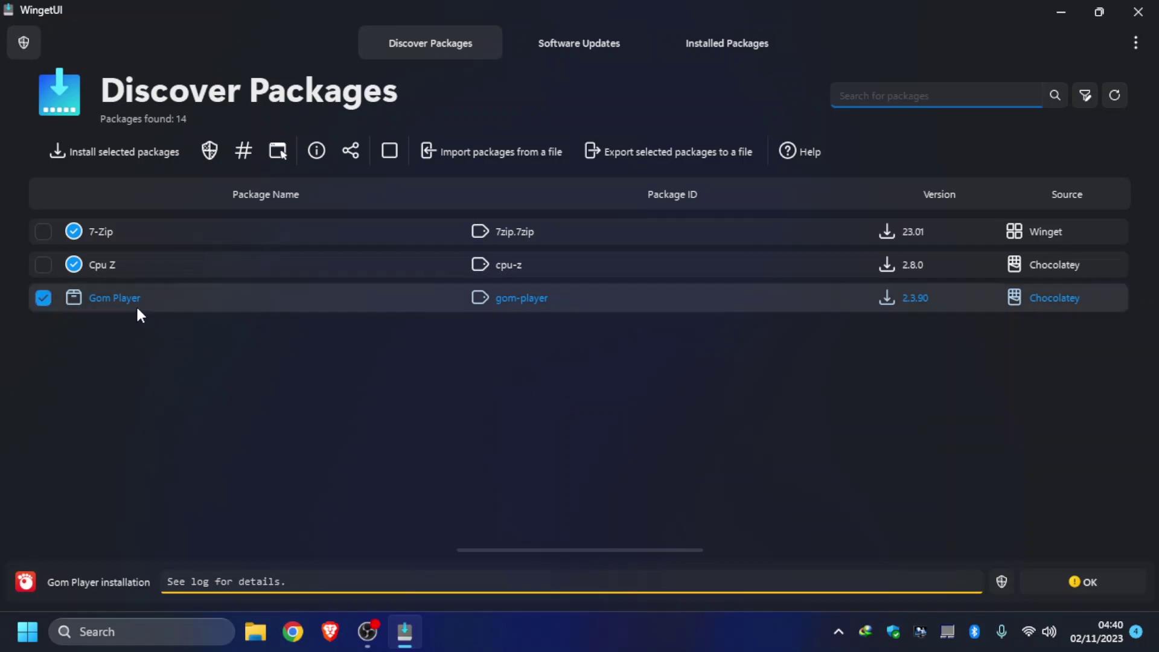
Deselect the Gom Player package, and update only Google Chrome from the available software updates, leaving out EaseUS Data Recovery Wizard
left_click(45, 296)
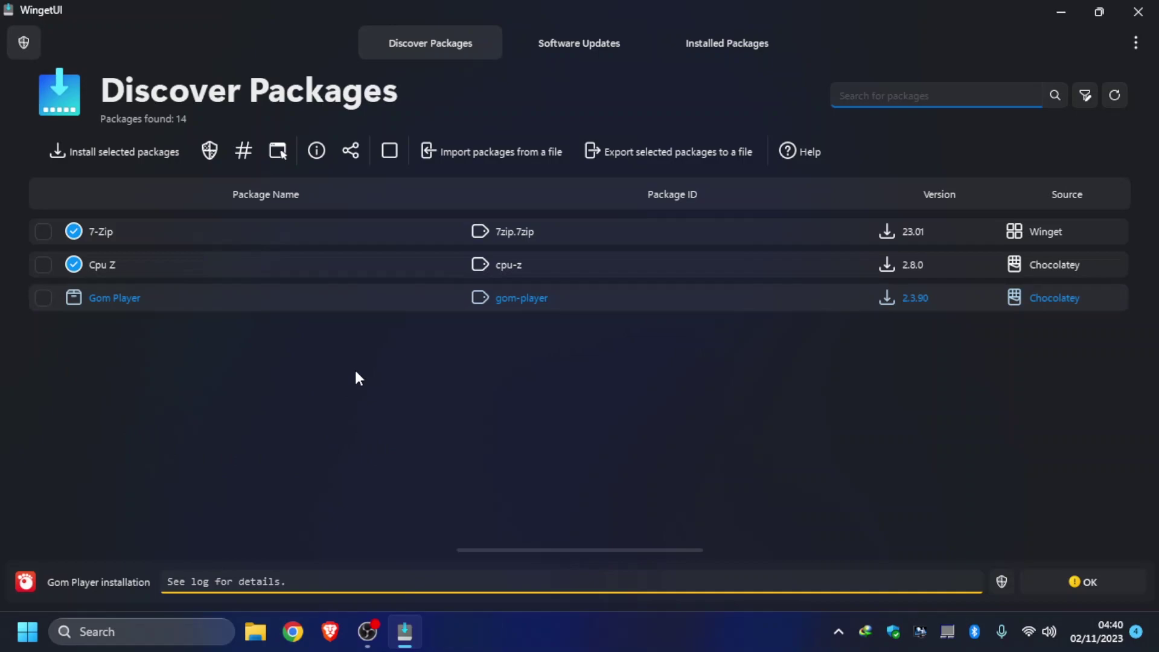
left_click(607, 43)
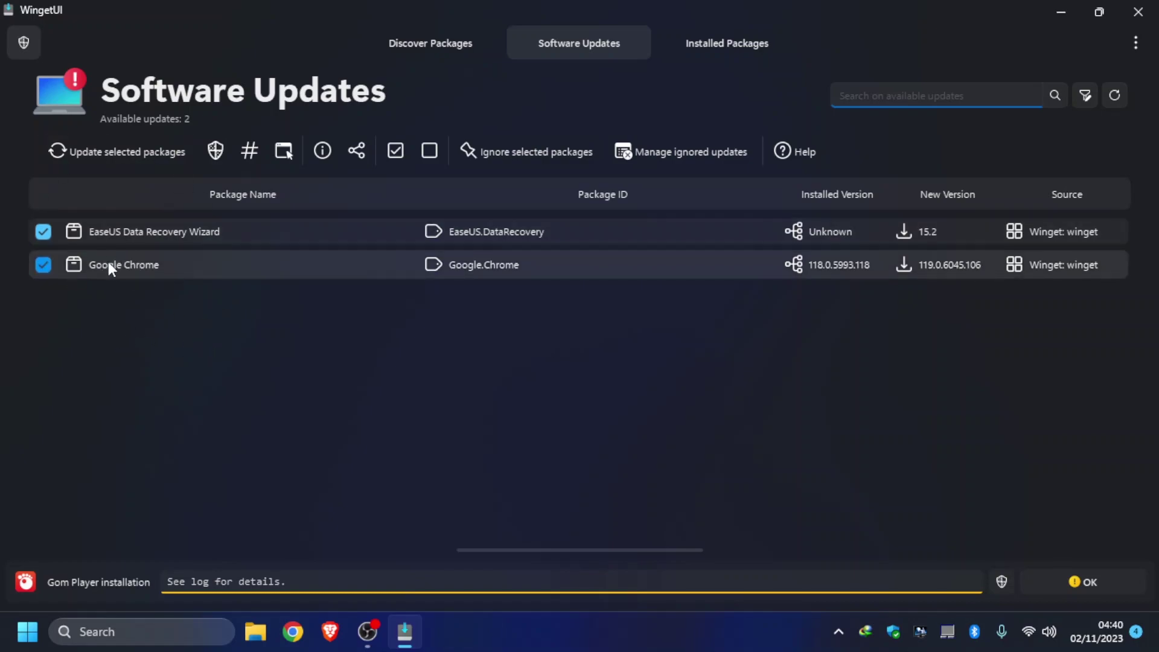
left_click(43, 232)
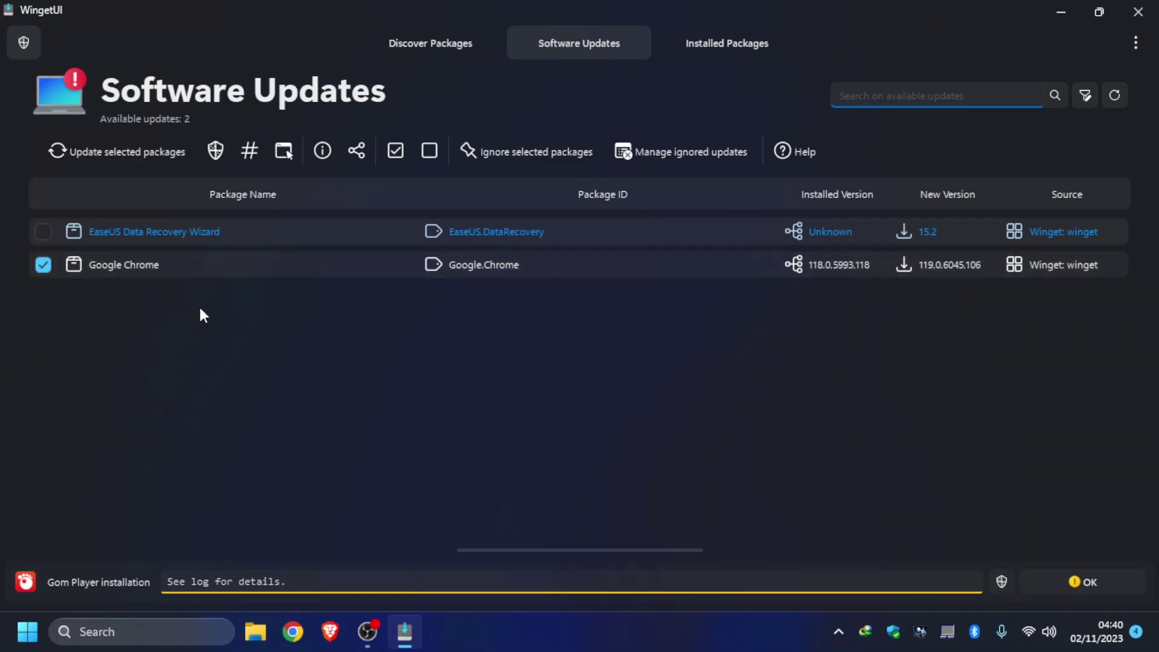
left_click(116, 155)
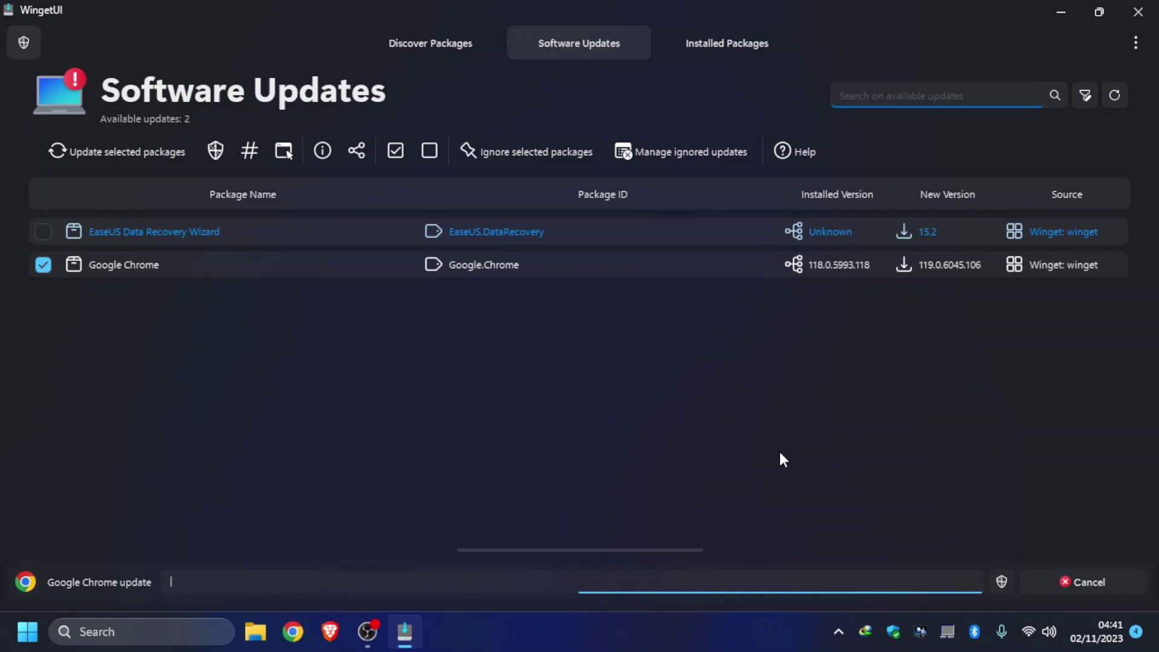
Search the discoverable packages for "adobe", look through the whole result list and its sources, and clear the search
left_click(430, 43)
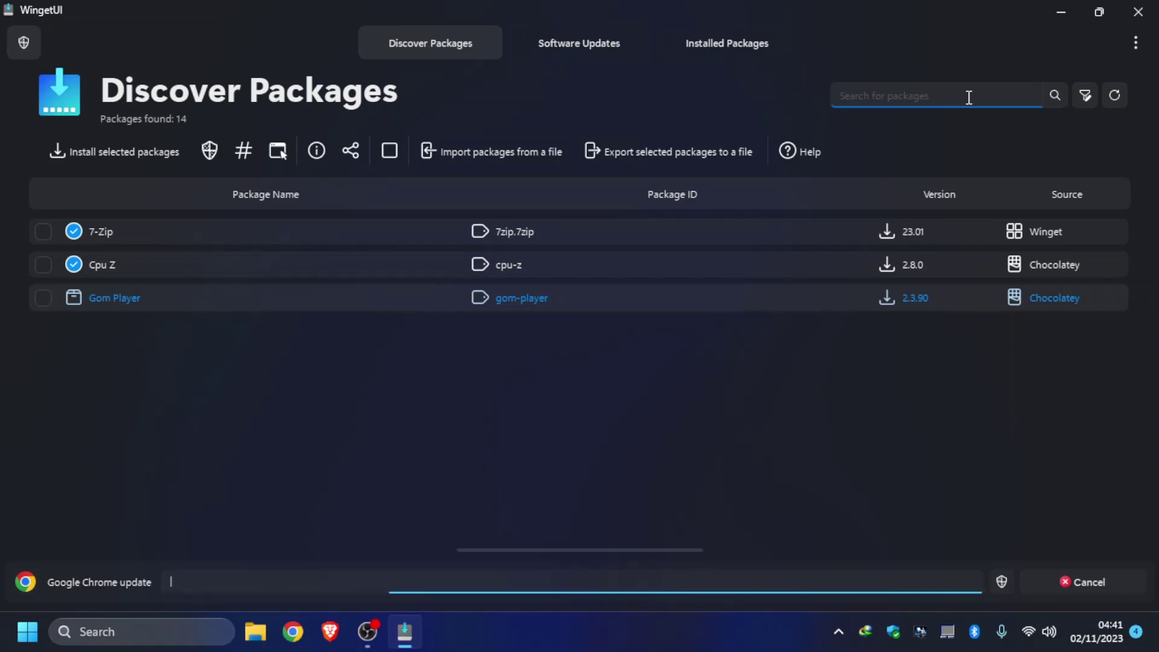
type("adobe")
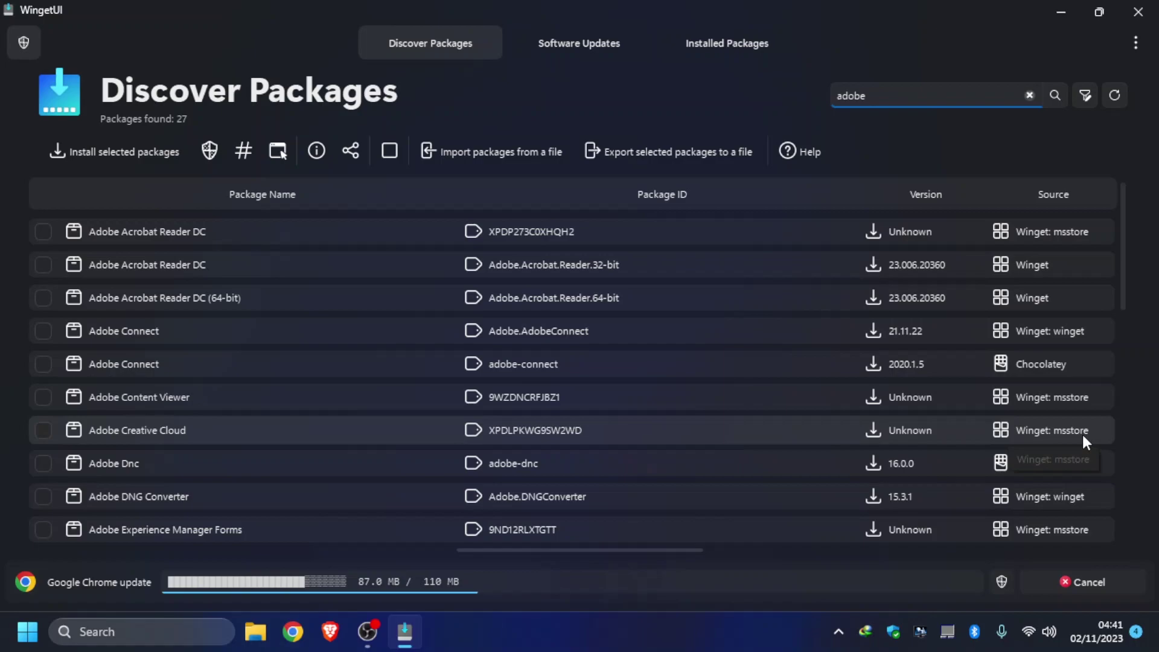
scroll(1082, 432, "down", 5)
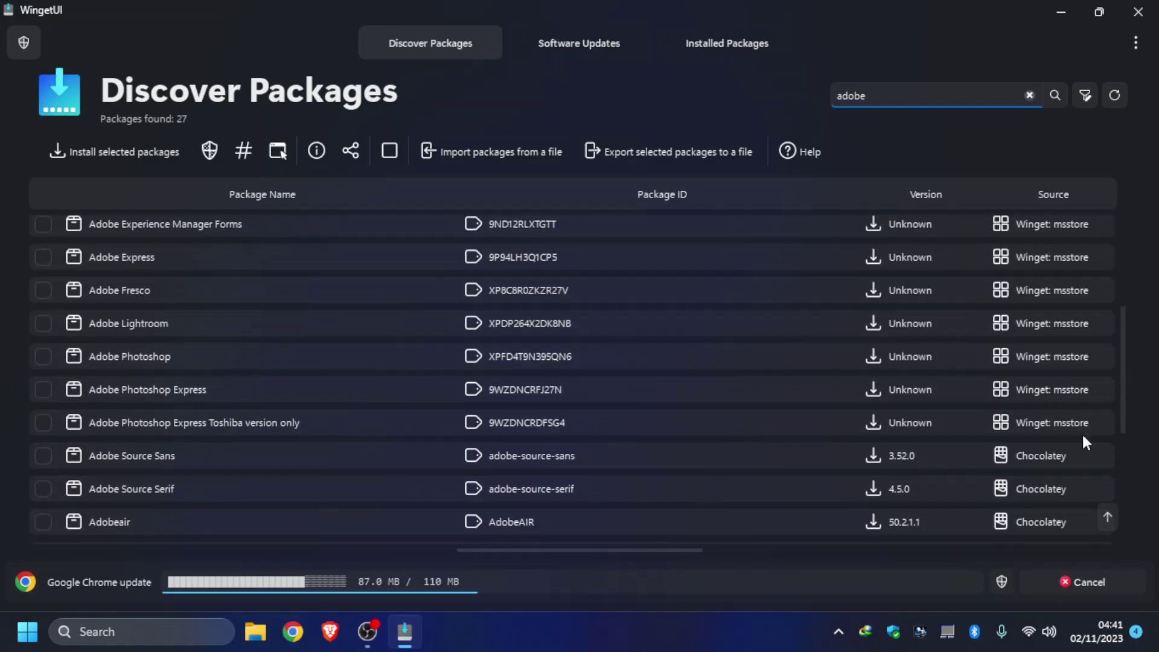
scroll(1082, 432, "down", 4)
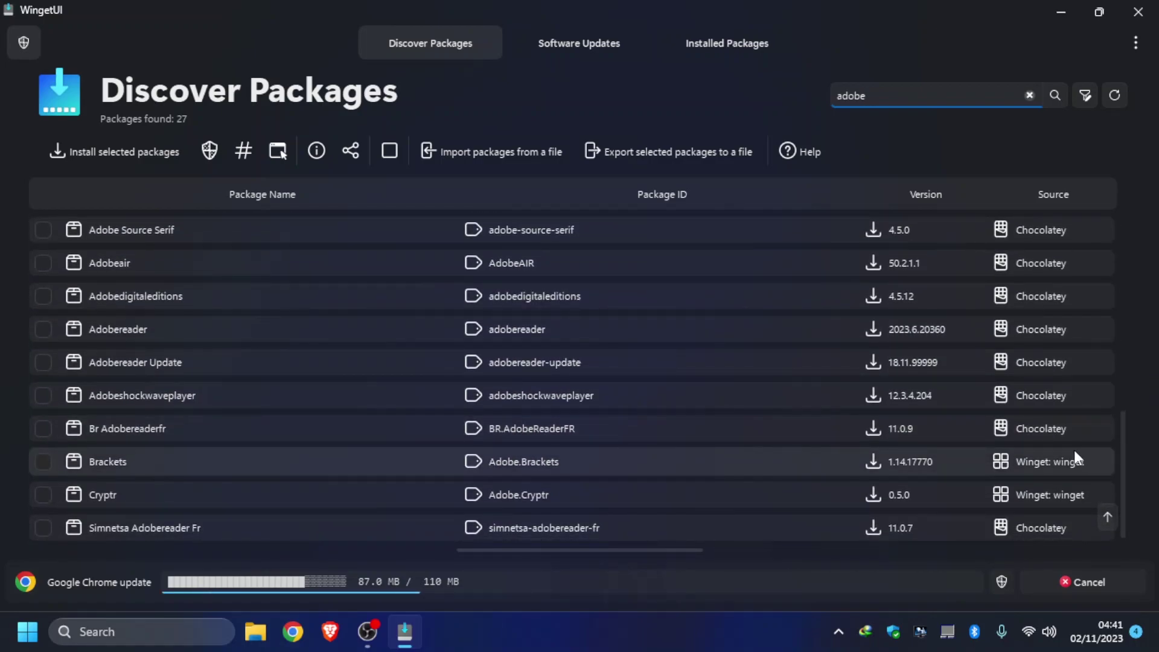
scroll(917, 445, "up", 9)
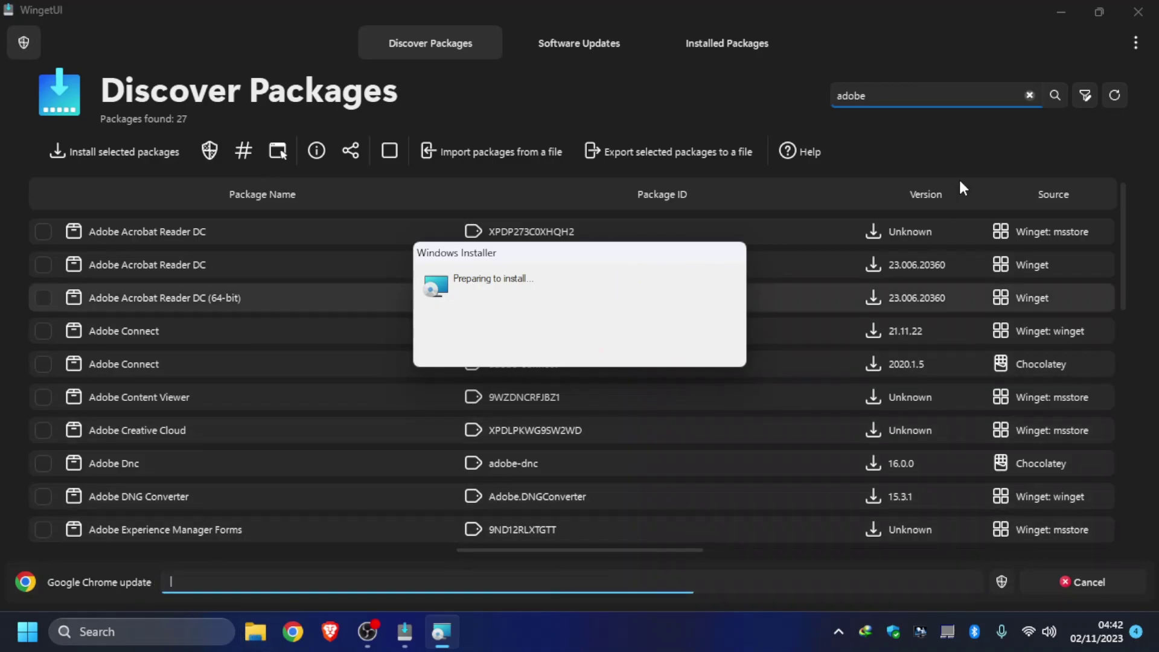
left_click(1030, 95)
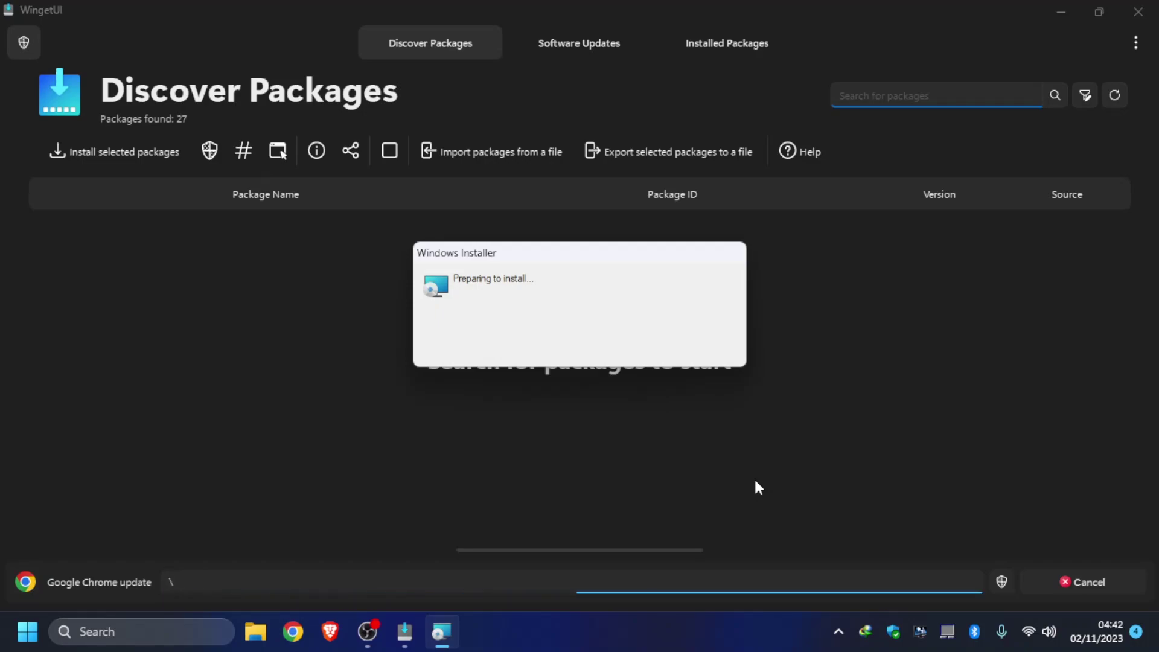
Search the packages for "idm" and "internet", clear the search, and bring the Windows Installer window to the front
type("idm")
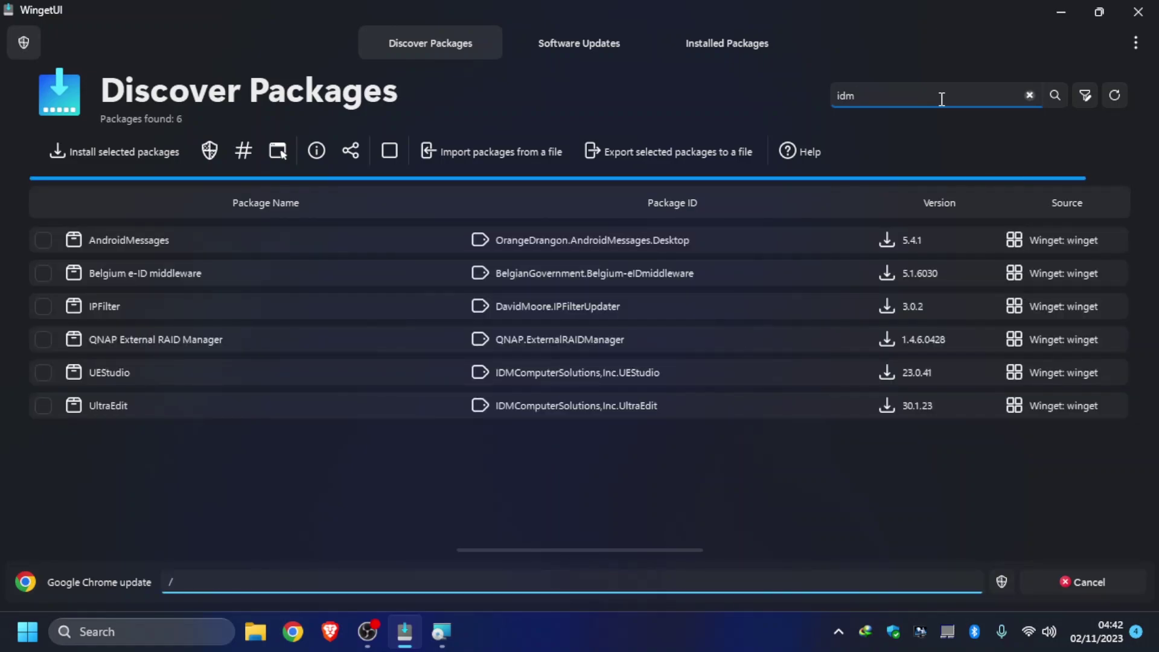
key("BackSpace")
key("BackSpace")
key("BackSpace")
type("internet")
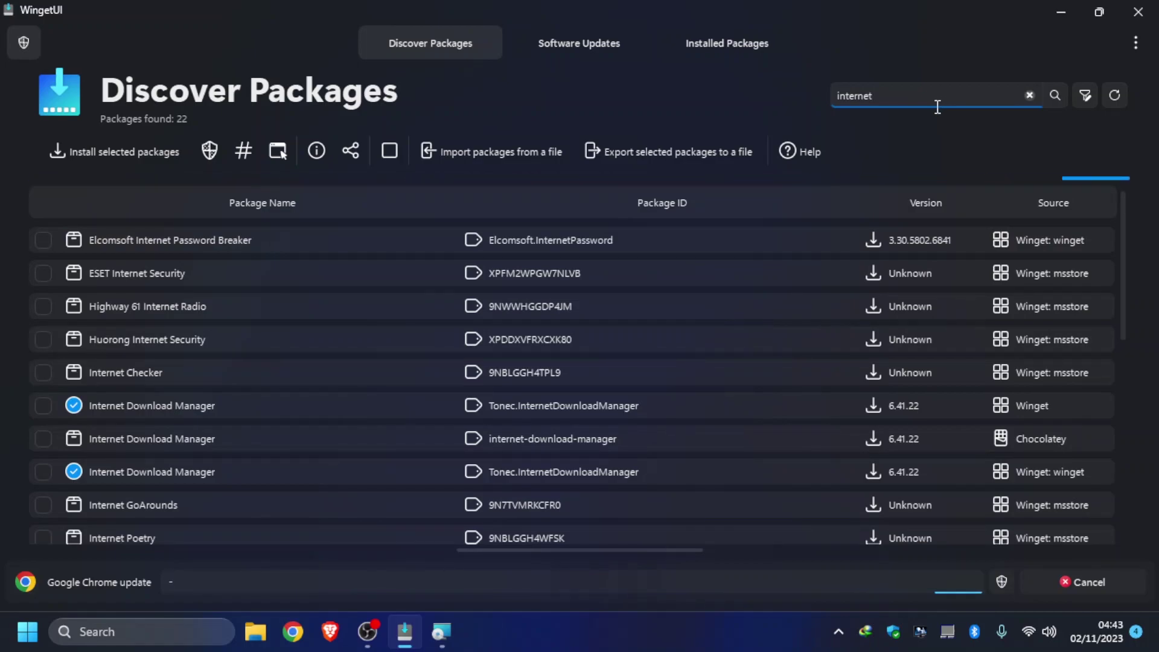
left_click(1031, 95)
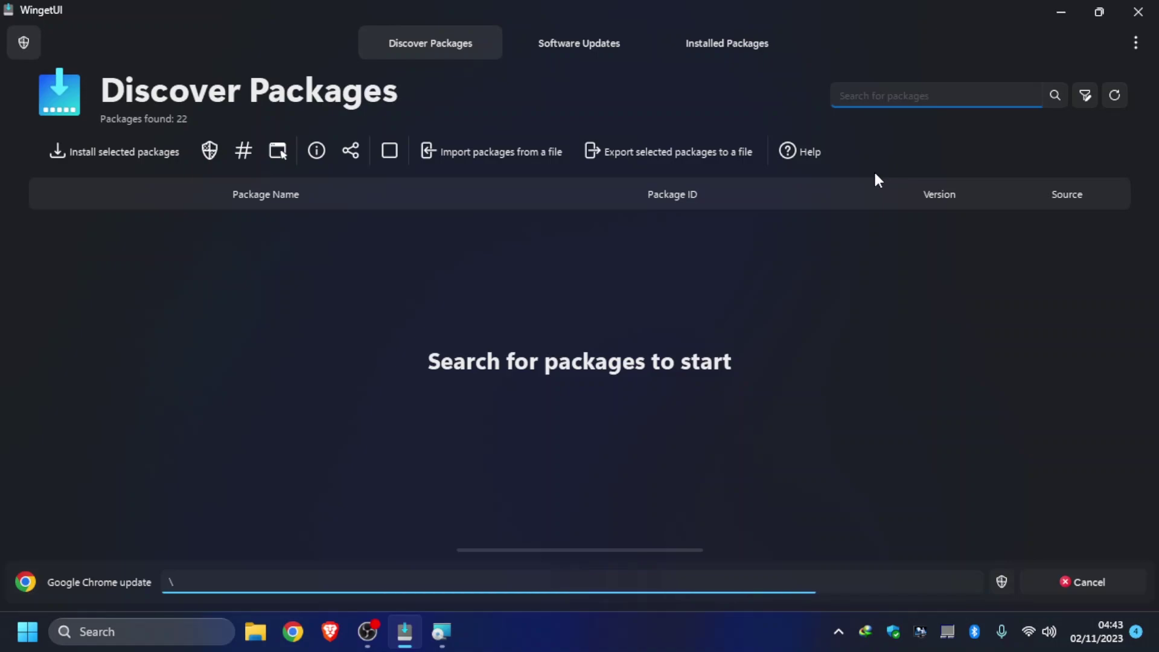
left_click(442, 631)
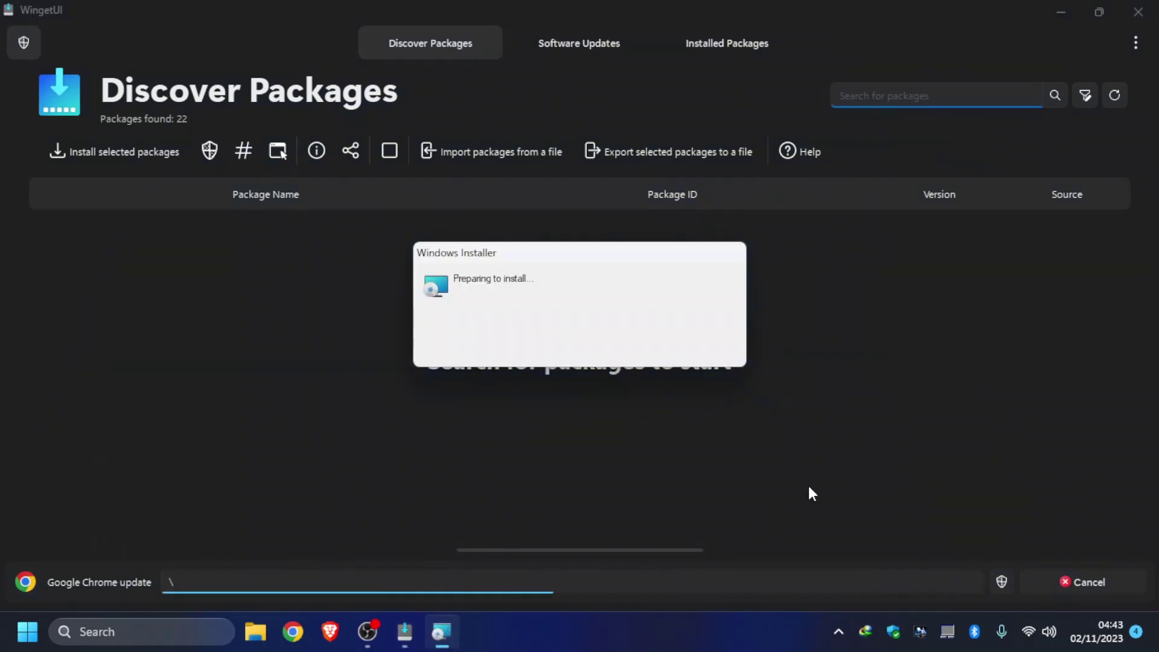